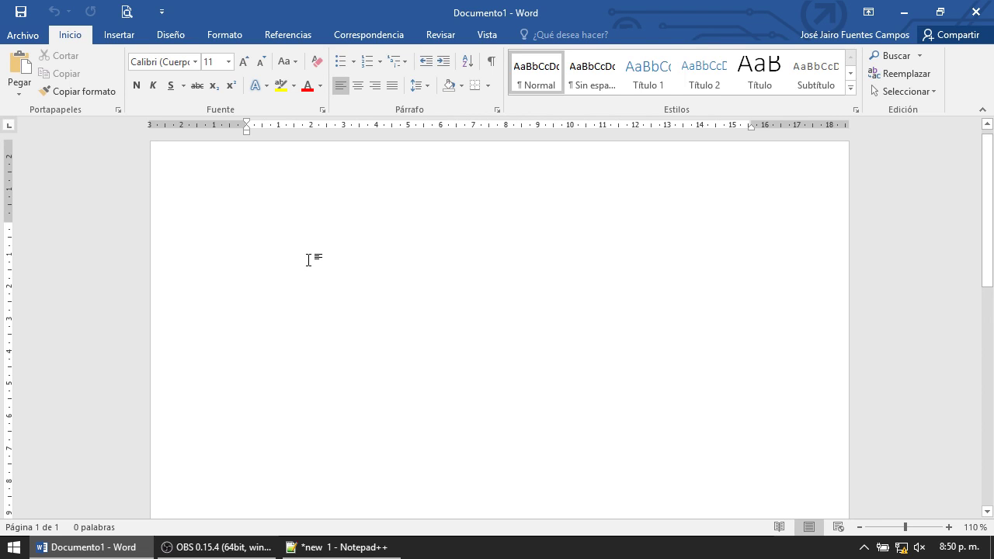
# Open the Insertar imagen dialog from the Insertar tab.
pyautogui.click(120, 36)
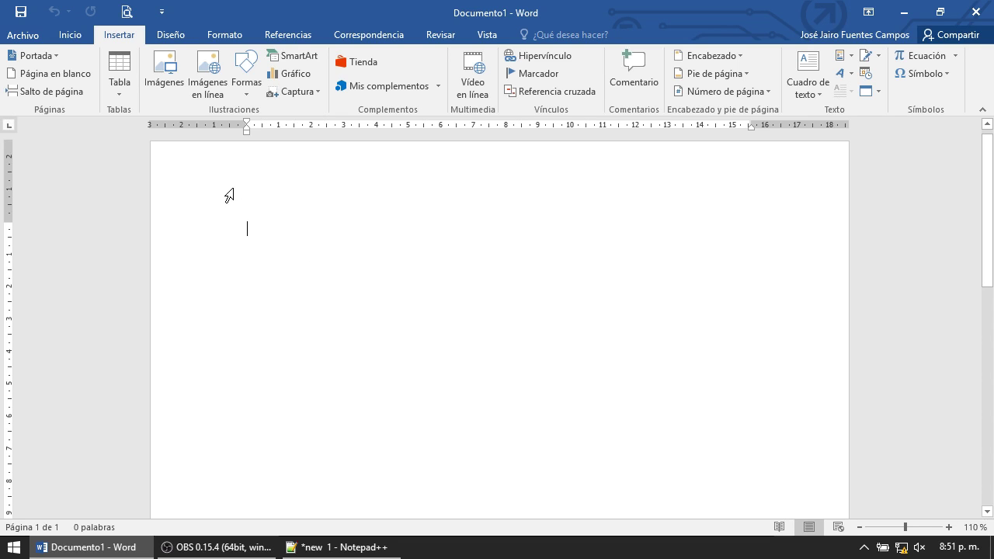
pyautogui.click(174, 74)
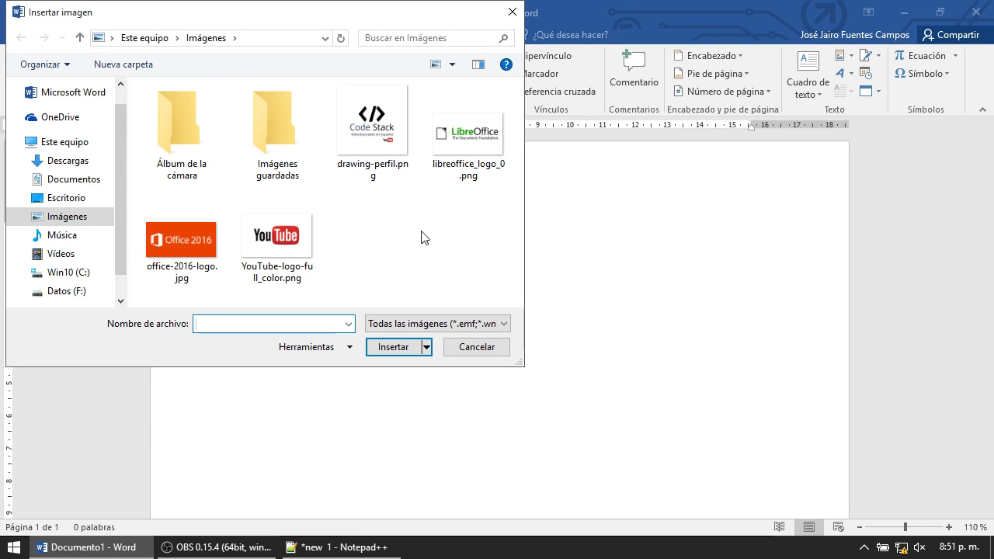
# Select drawing-perfil.png in the Imágenes folder and insert it into the document.
pyautogui.click(390, 146)
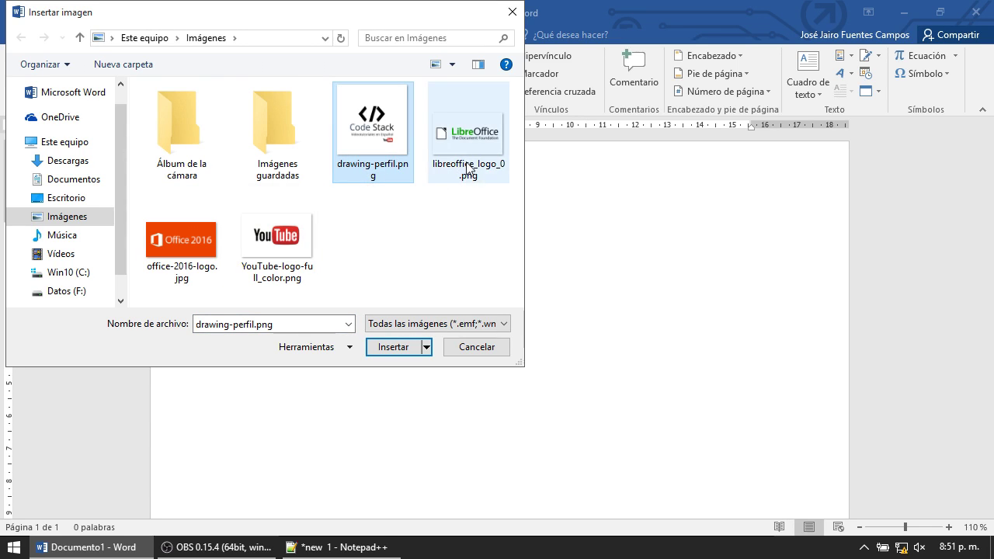
pyautogui.keyDown('ctrl'); pyautogui.click(294, 250); pyautogui.keyUp('ctrl')
pyautogui.keyDown('ctrl'); pyautogui.click(181, 241); pyautogui.keyUp('ctrl')
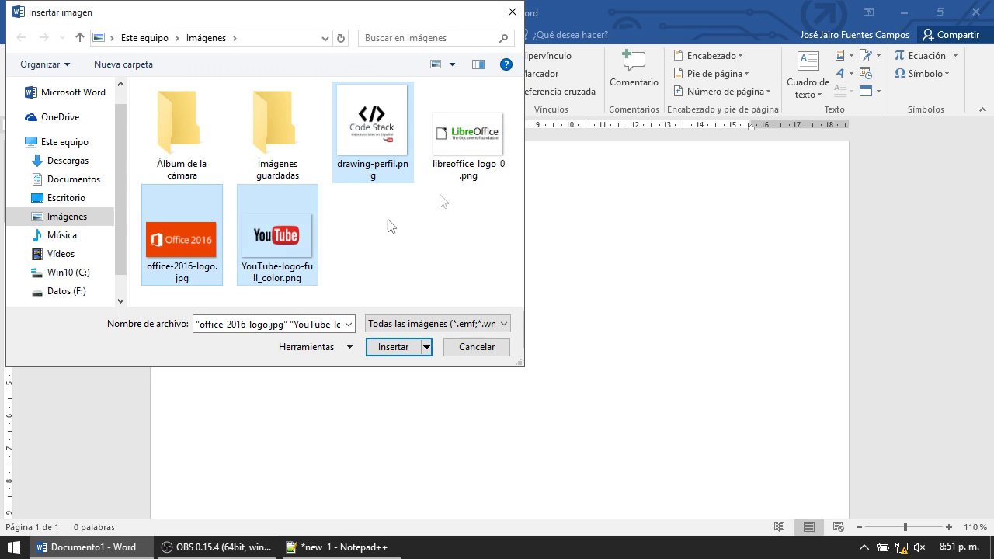
pyautogui.keyDown('ctrl'); pyautogui.click(494, 136); pyautogui.keyUp('ctrl')
pyautogui.click(376, 172)
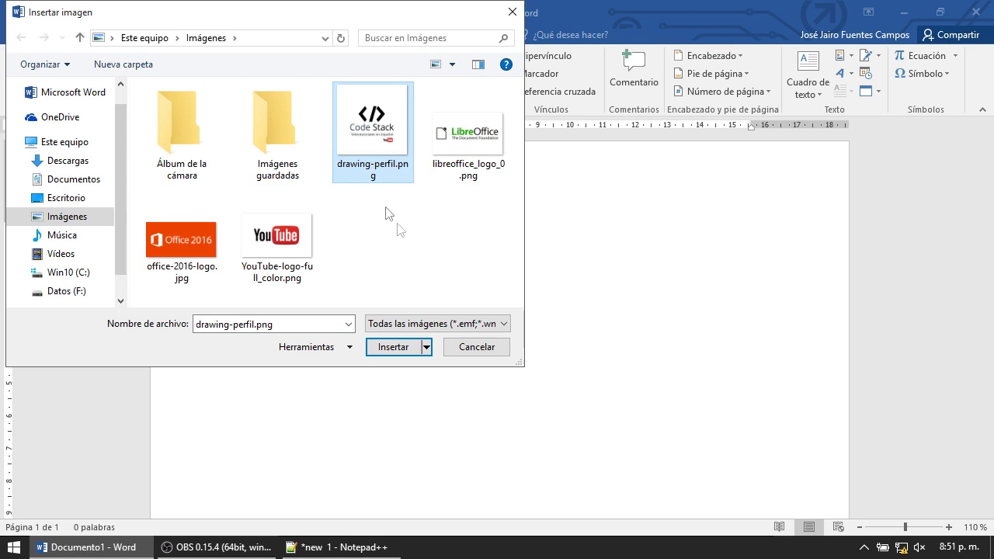
pyautogui.click(416, 242)
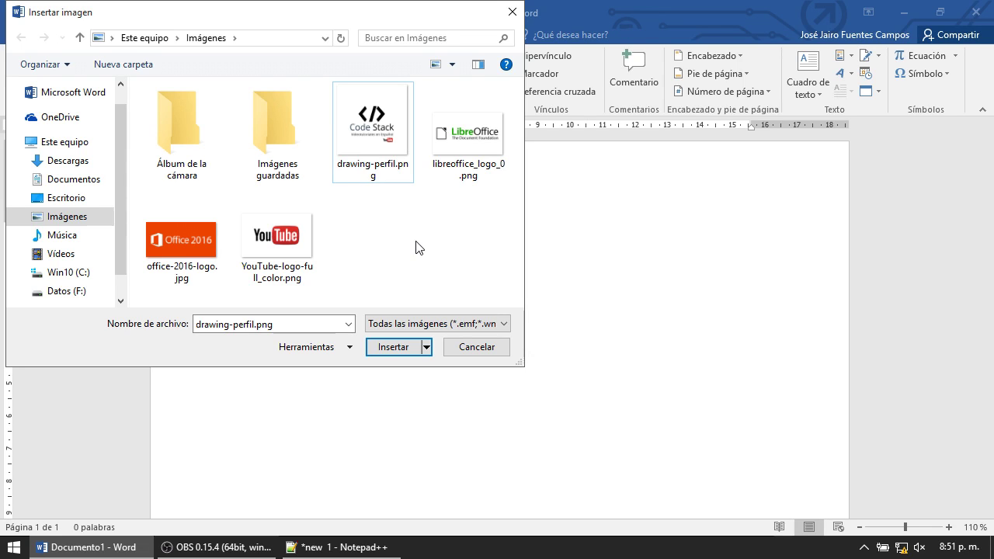
pyautogui.click(369, 153)
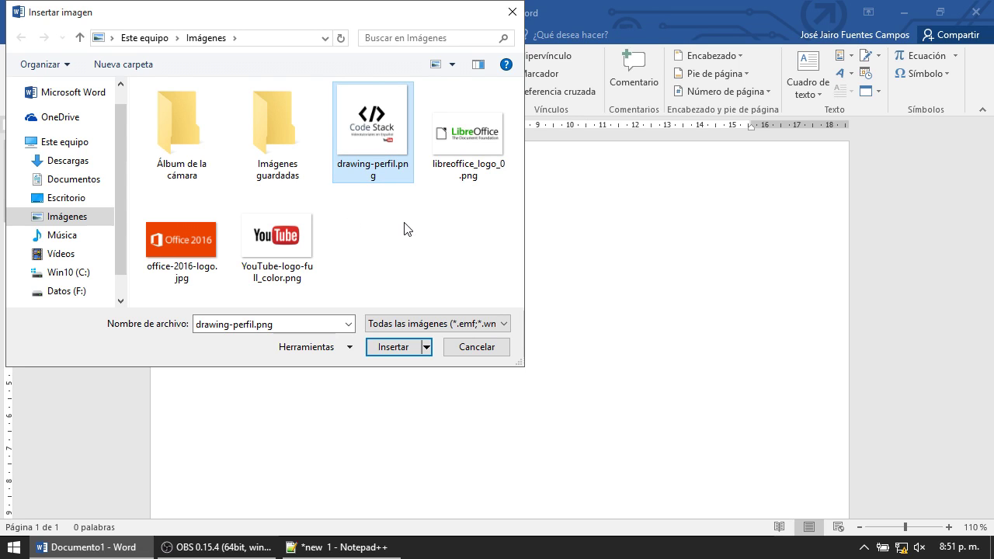
pyautogui.click(380, 347)
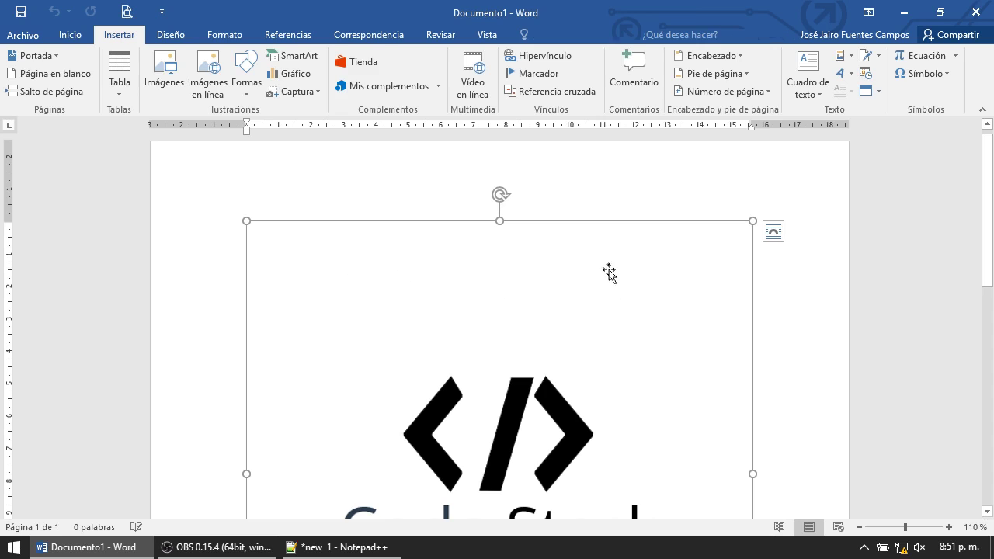
# Nudge the 15.59 cm Code Stack logo into position and leave it selected.
pyautogui.scroll(-3, 601, 283)
pyautogui.scroll(-3, 595, 304)
pyautogui.moveTo(588, 311); pyautogui.dragTo(581, 304)
pyautogui.scroll(-3, 566, 300)
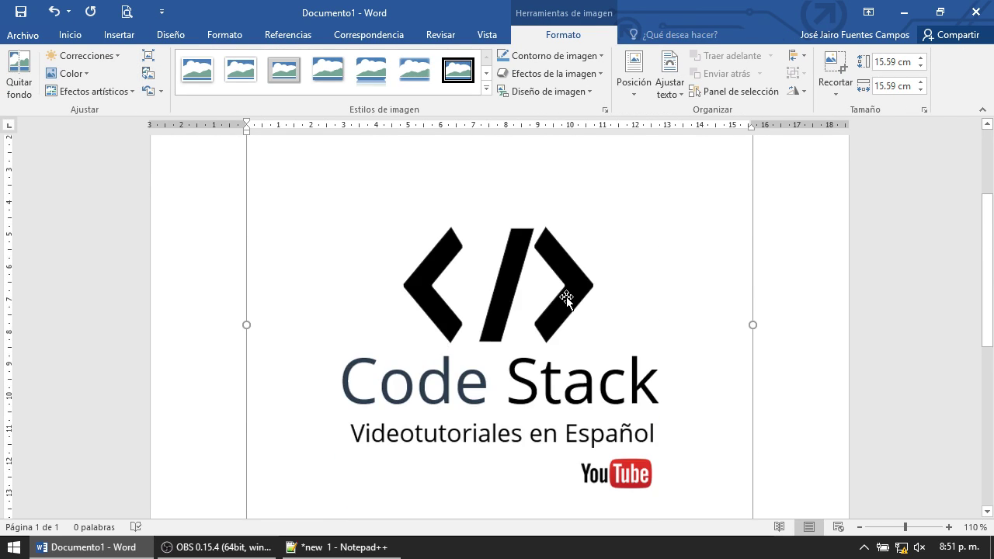
pyautogui.scroll(-2, 566, 300)
pyautogui.moveTo(566, 303); pyautogui.dragTo(561, 315)
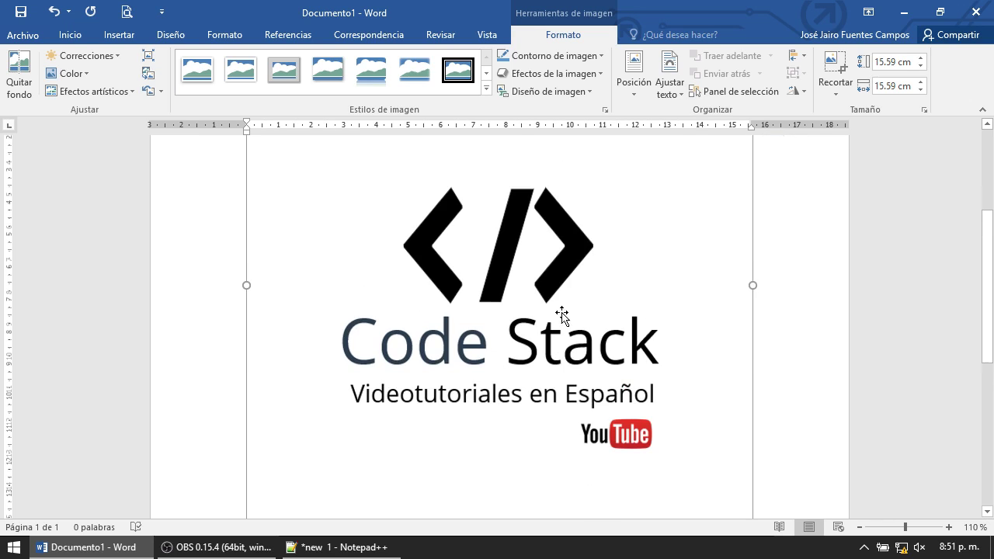
pyautogui.scroll(2, 574, 304)
pyautogui.scroll(2, 587, 295)
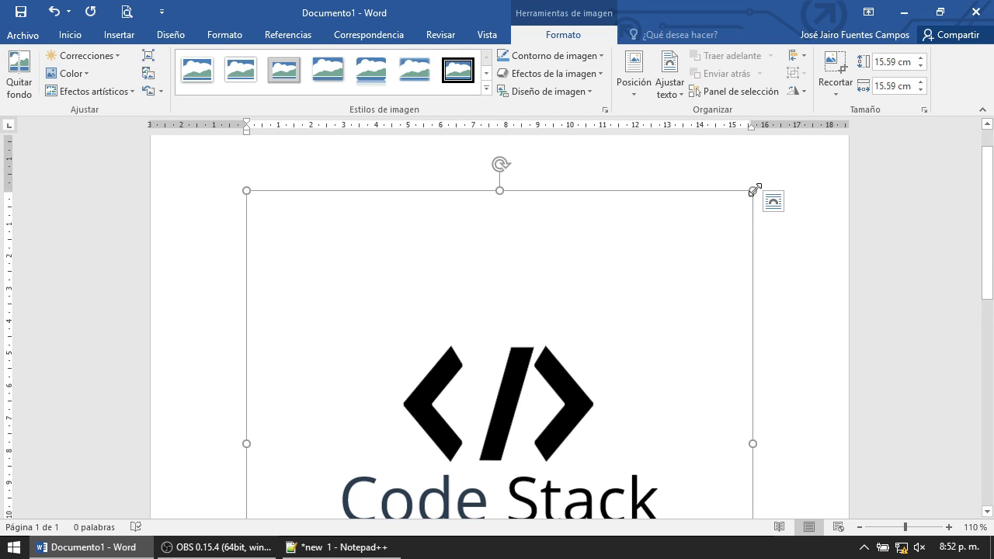
pyautogui.click(808, 307)
pyautogui.click(512, 262)
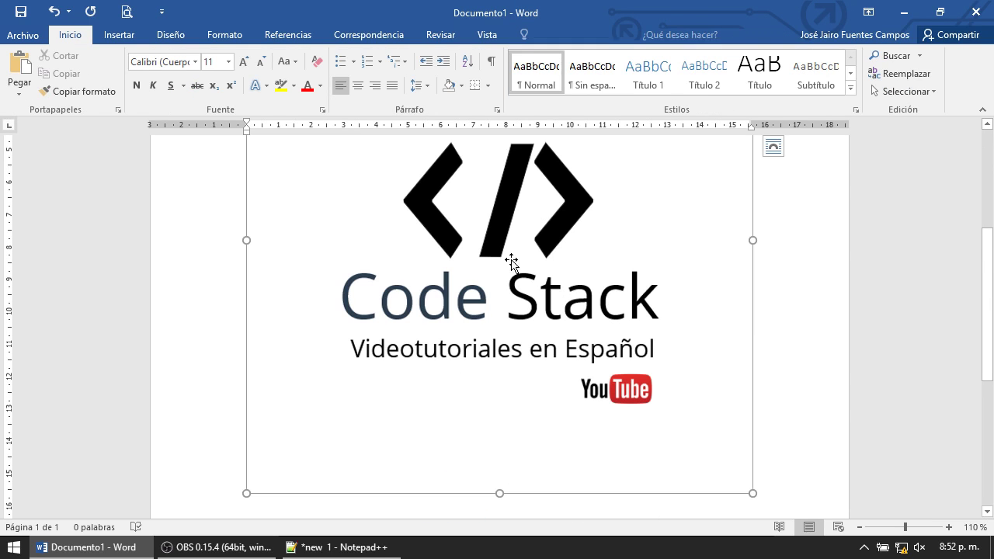
pyautogui.click(757, 329)
pyautogui.click(747, 334)
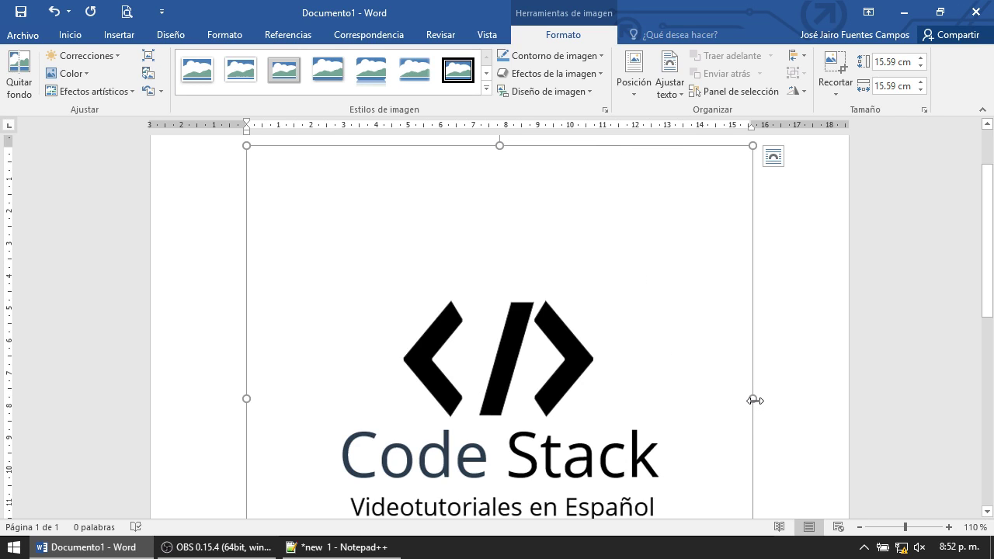
# Narrow the logo to 5.37 cm wide and cut its height to 7.17 cm.
pyautogui.moveTo(748, 400); pyautogui.dragTo(491, 399)
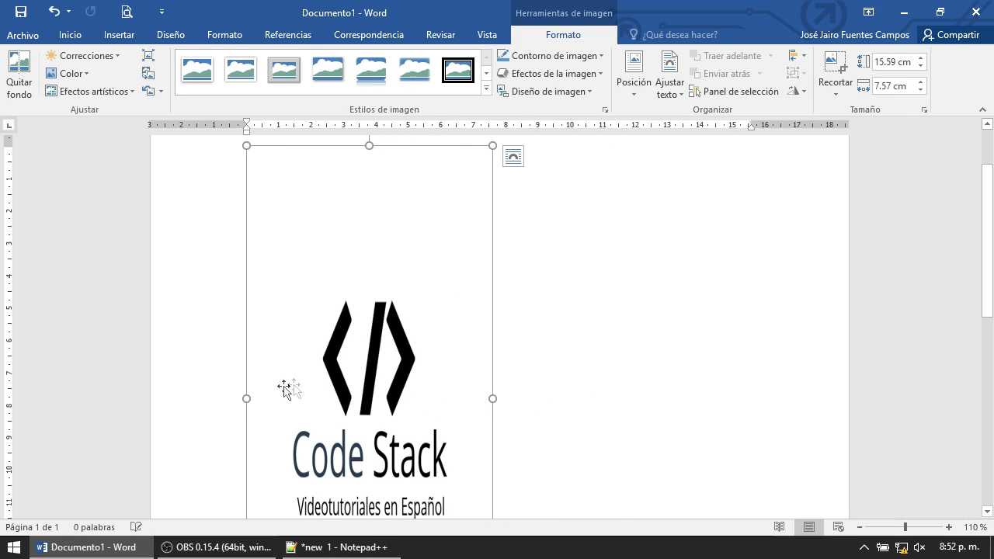
pyautogui.moveTo(281, 397); pyautogui.dragTo(316, 398)
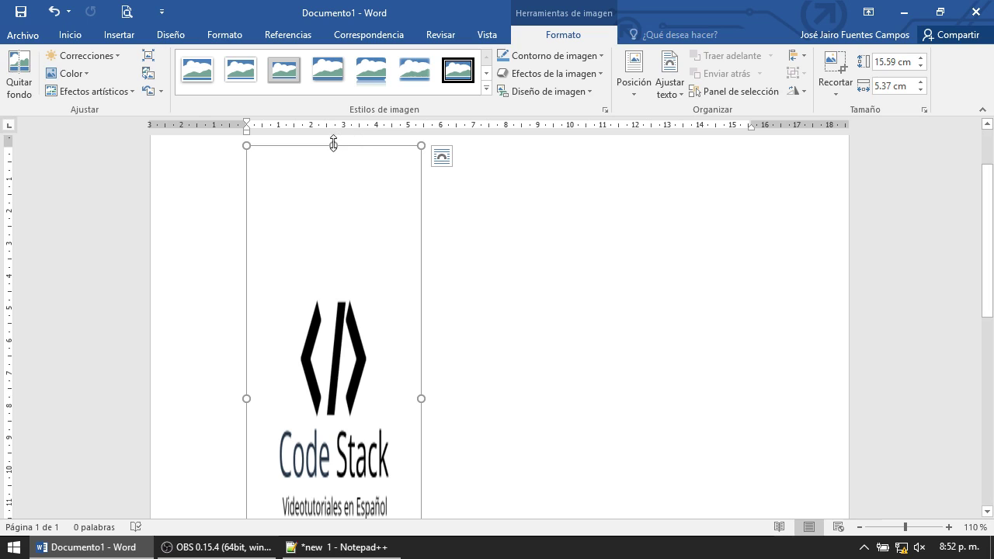
pyautogui.moveTo(331, 145); pyautogui.dragTo(332, 320)
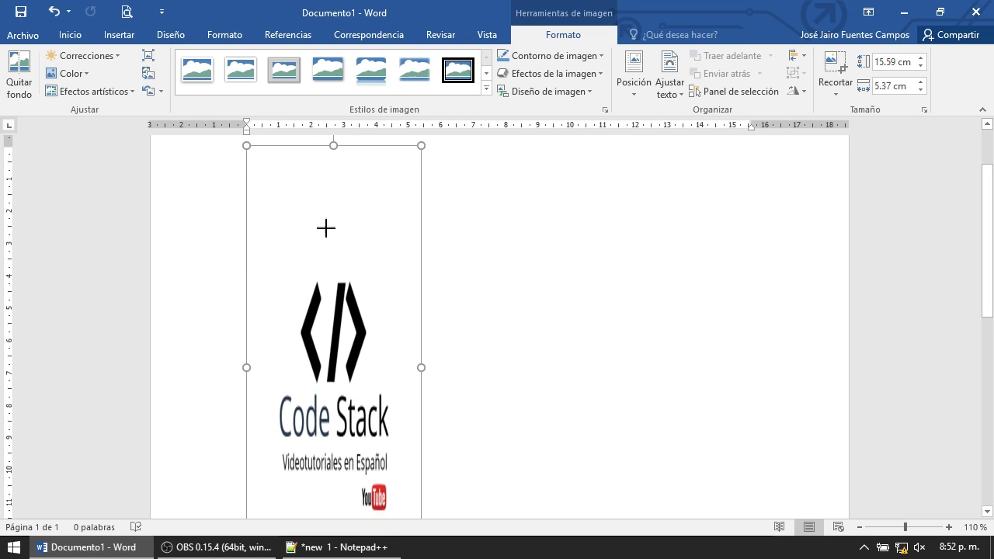
pyautogui.moveTo(331, 321); pyautogui.dragTo(344, 362)
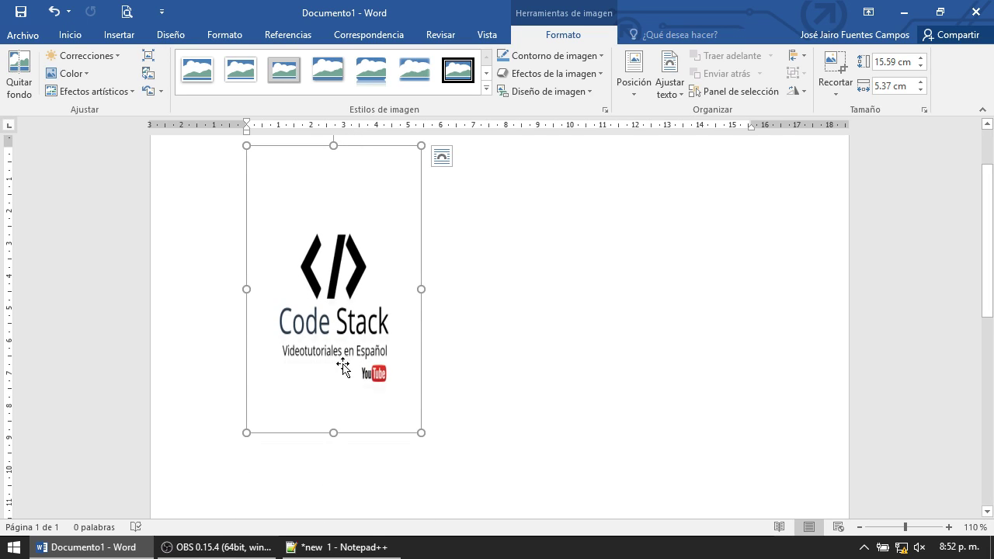
pyautogui.moveTo(331, 142); pyautogui.dragTo(334, 200)
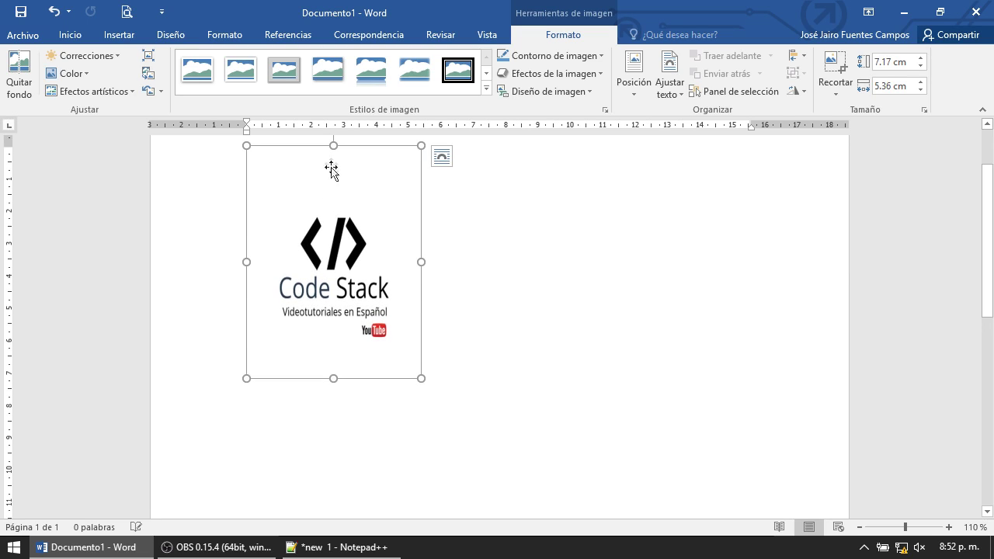
pyautogui.moveTo(333, 145)
pyautogui.mouseDown()
pyautogui.moveTo(337, 205)
pyautogui.moveTo(342, 178)
pyautogui.moveTo(333, 194)
pyautogui.mouseUp()
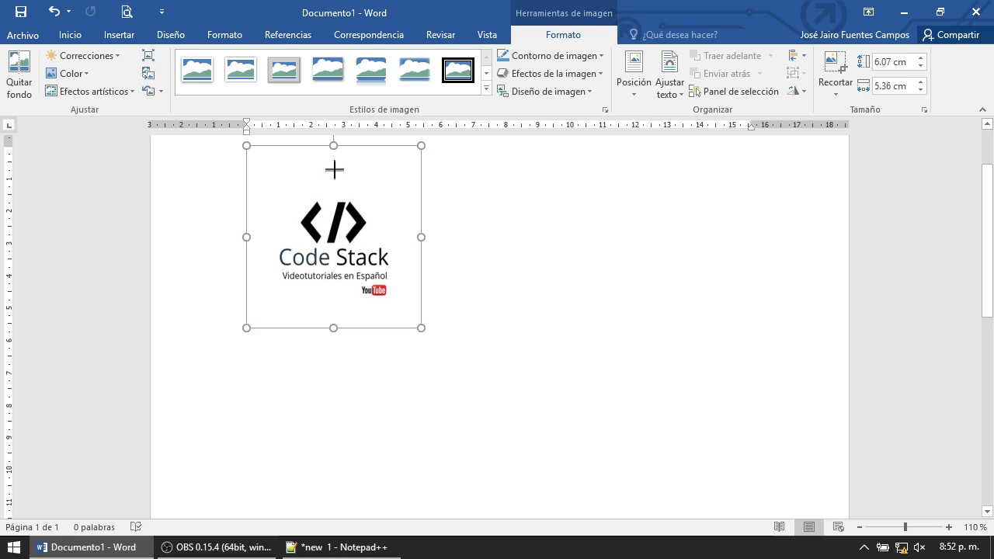
# Rebalance the logo's proportions and resize it to about 5.8 × 5.87 cm.
pyautogui.moveTo(421, 220); pyautogui.dragTo(487, 220)
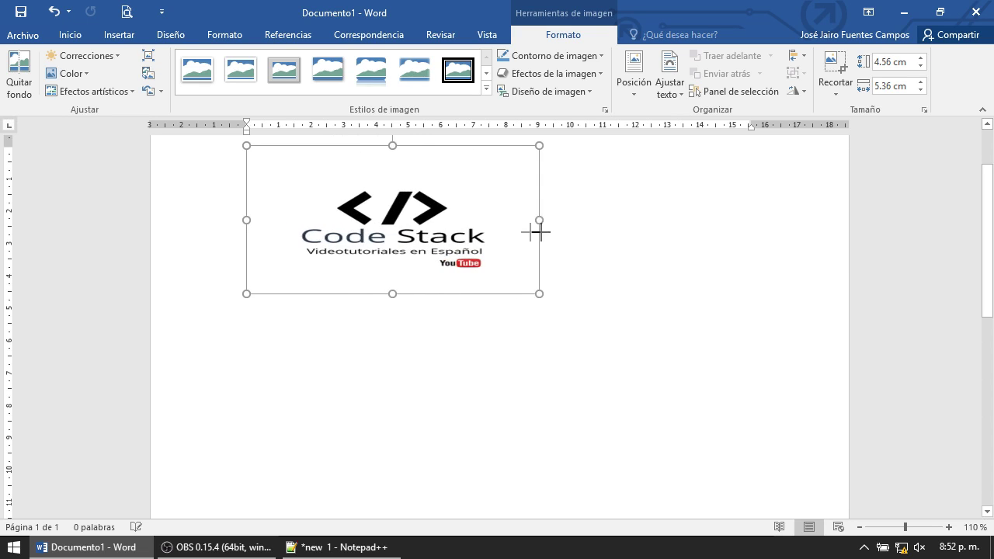
pyautogui.moveTo(371, 296); pyautogui.dragTo(380, 387)
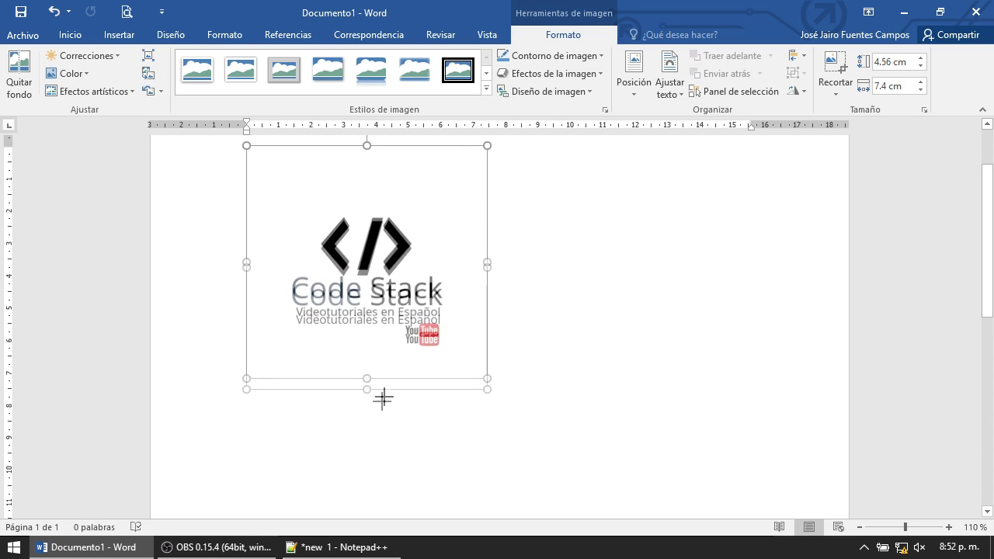
pyautogui.moveTo(486, 268)
pyautogui.mouseDown()
pyautogui.moveTo(409, 276)
pyautogui.moveTo(505, 278)
pyautogui.moveTo(489, 278)
pyautogui.mouseUp()
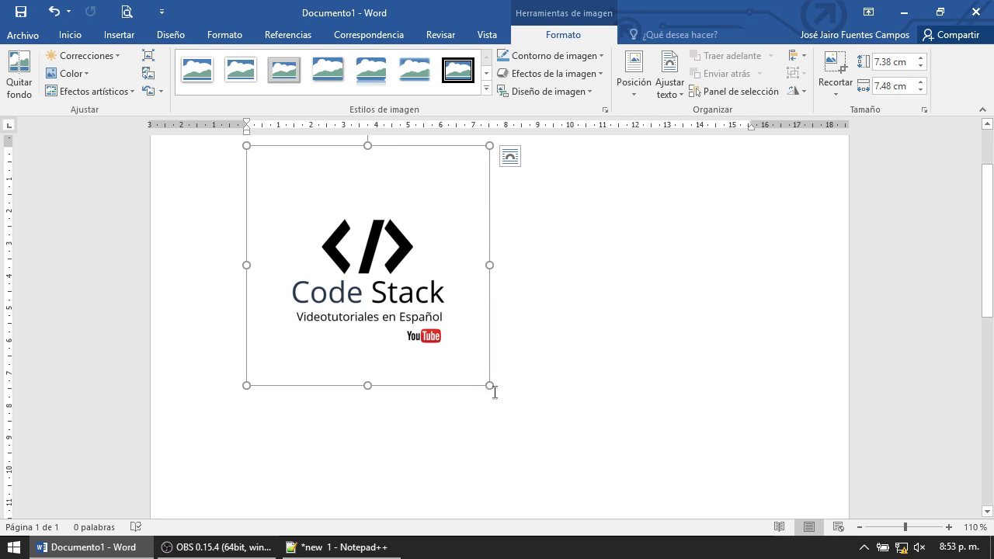
pyautogui.moveTo(488, 386); pyautogui.dragTo(438, 361)
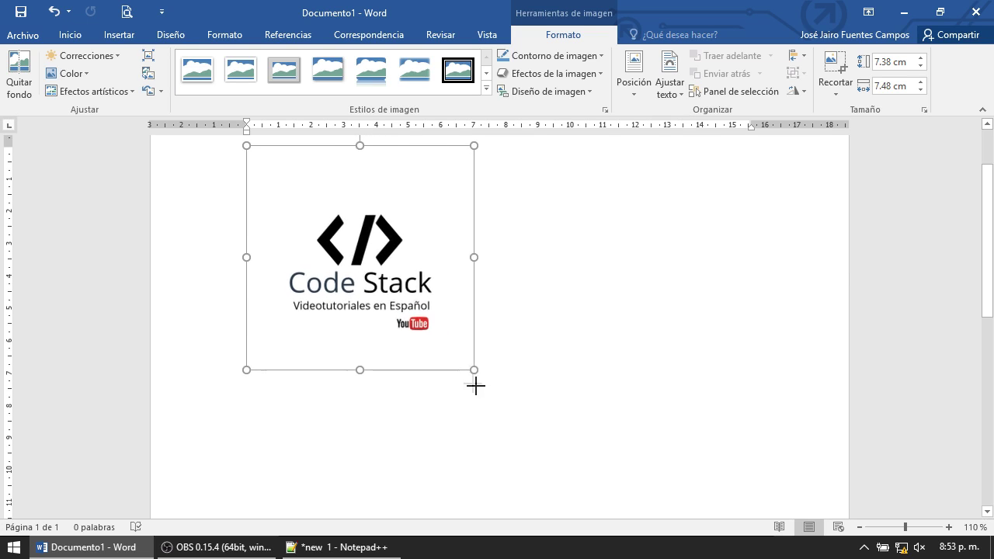
pyautogui.moveTo(438, 361)
pyautogui.mouseDown()
pyautogui.moveTo(396, 337)
pyautogui.moveTo(435, 333)
pyautogui.mouseUp()
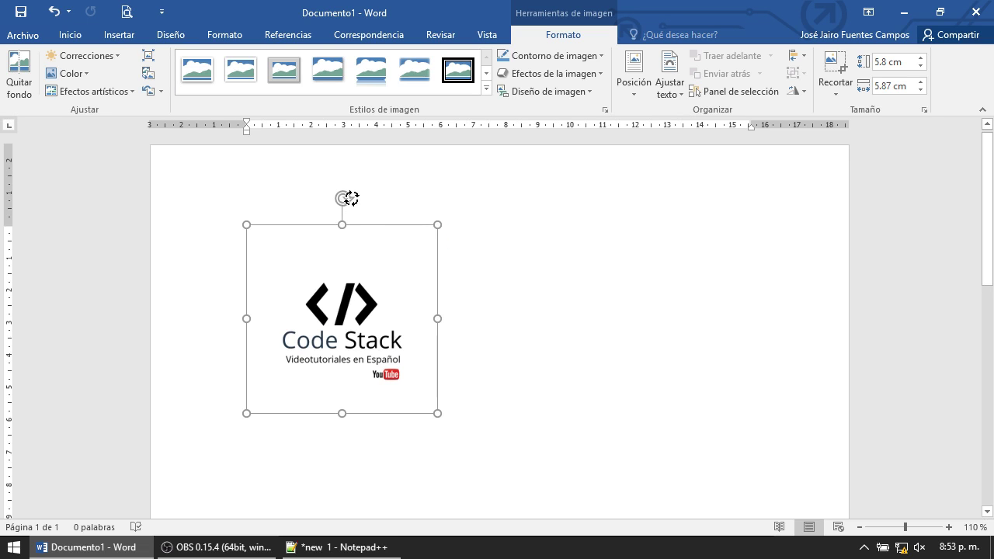
# Rotate the Code Stack logo to a slight tilt.
pyautogui.moveTo(341, 199); pyautogui.dragTo(407, 229)
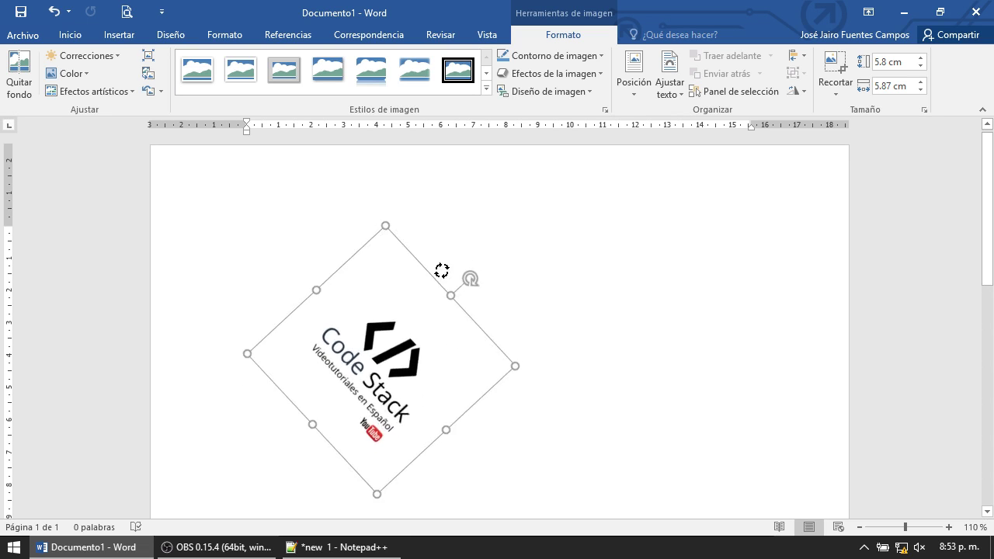
pyautogui.moveTo(407, 229)
pyautogui.mouseDown()
pyautogui.moveTo(456, 341)
pyautogui.moveTo(335, 232)
pyautogui.moveTo(387, 406)
pyautogui.moveTo(332, 227)
pyautogui.mouseUp()
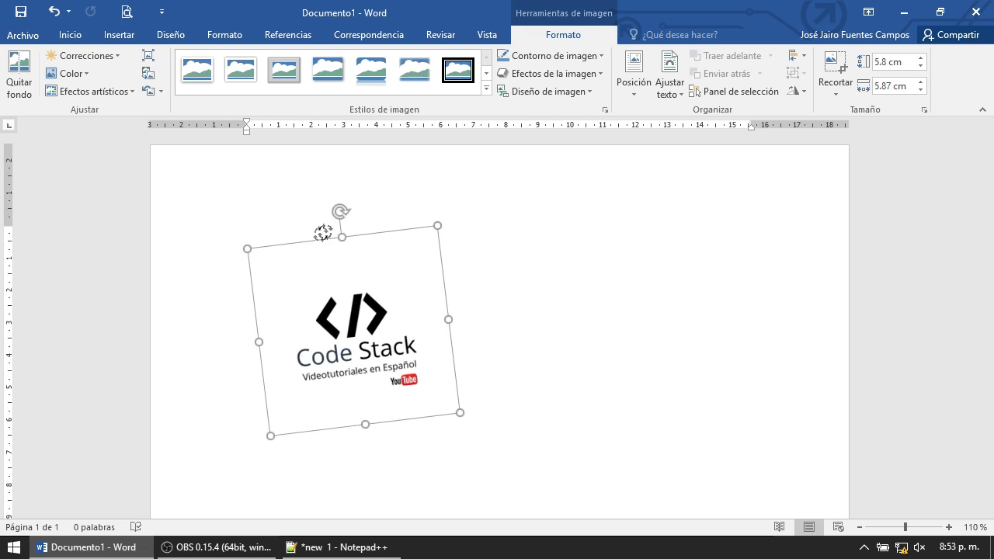
pyautogui.moveTo(333, 227); pyautogui.dragTo(320, 243)
# Shrink the tilted logo to about 5.08 × 5.14 cm.
pyautogui.click(525, 299)
pyautogui.click(428, 282)
pyautogui.moveTo(432, 226)
pyautogui.mouseDown()
pyautogui.moveTo(409, 259)
pyautogui.moveTo(449, 257)
pyautogui.mouseUp()
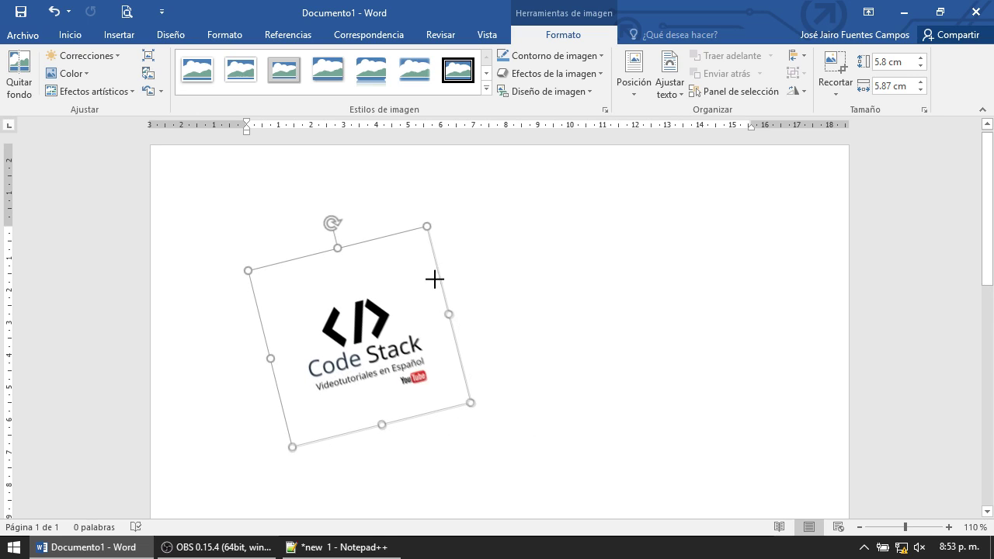
pyautogui.moveTo(448, 257); pyautogui.dragTo(424, 295)
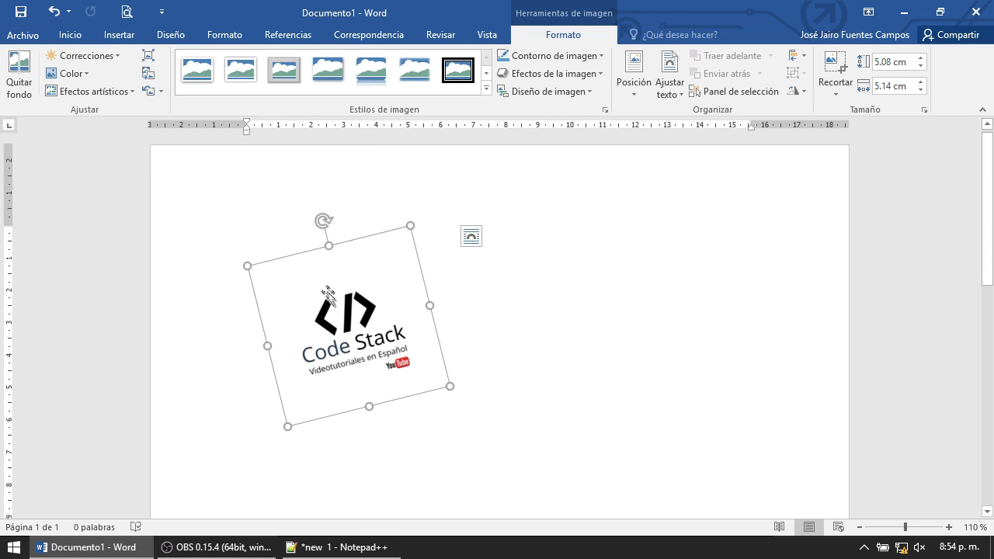
# Reset the logo's picture and size, removing the tilt and restoring 21.16 cm square.
pyautogui.click(148, 92)
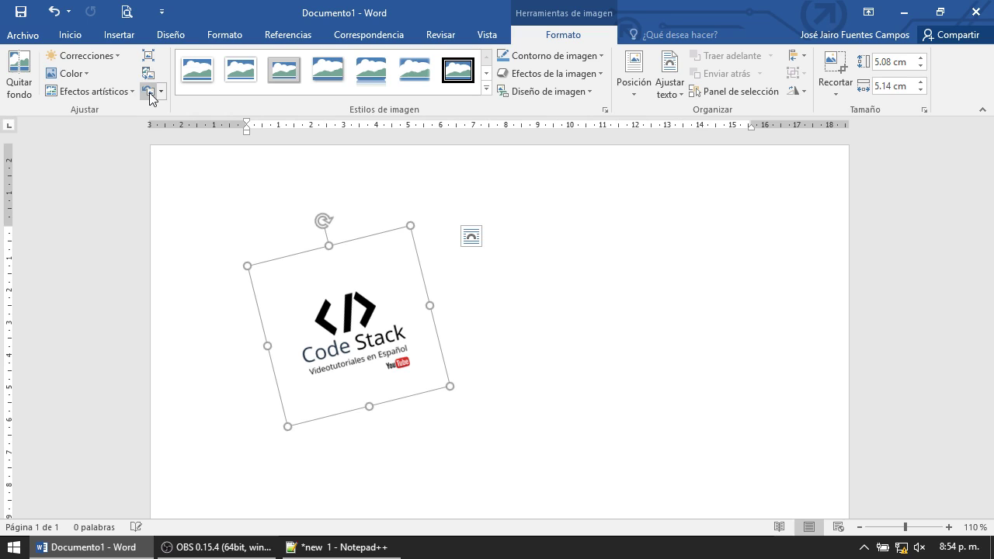
pyautogui.click(158, 92)
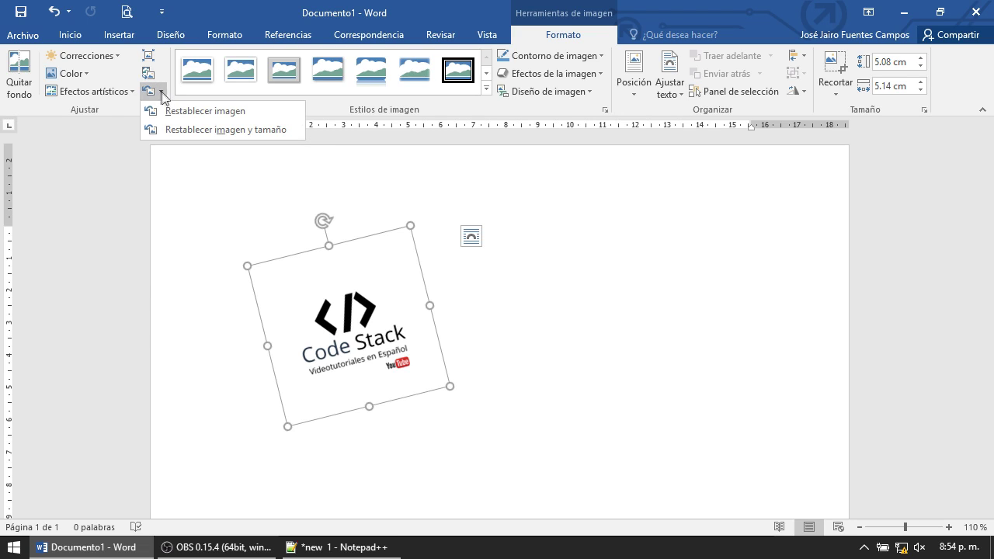
pyautogui.click(176, 111)
pyautogui.click(159, 92)
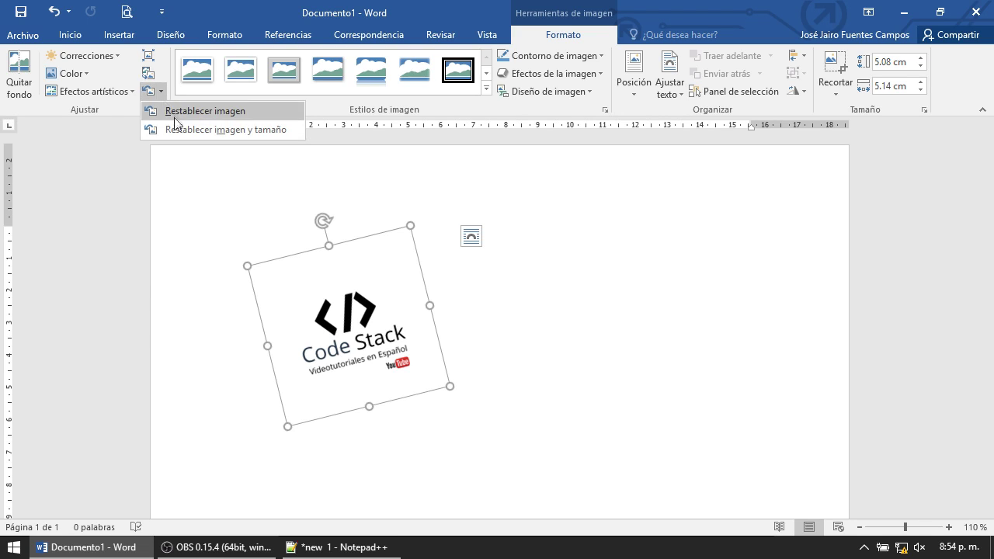
pyautogui.click(175, 125)
pyautogui.scroll(-2, 399, 315)
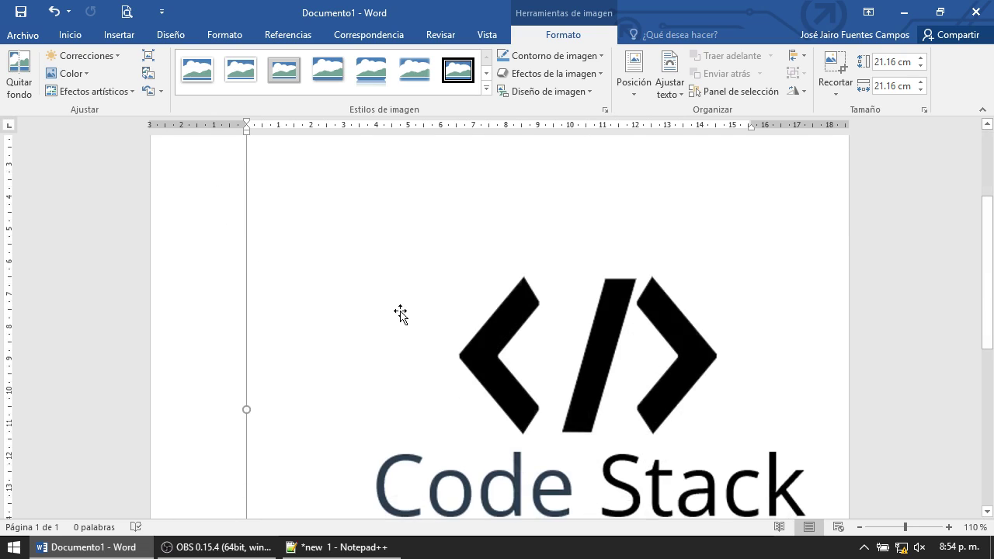
pyautogui.scroll(-3, 466, 334)
pyautogui.scroll(3, 469, 330)
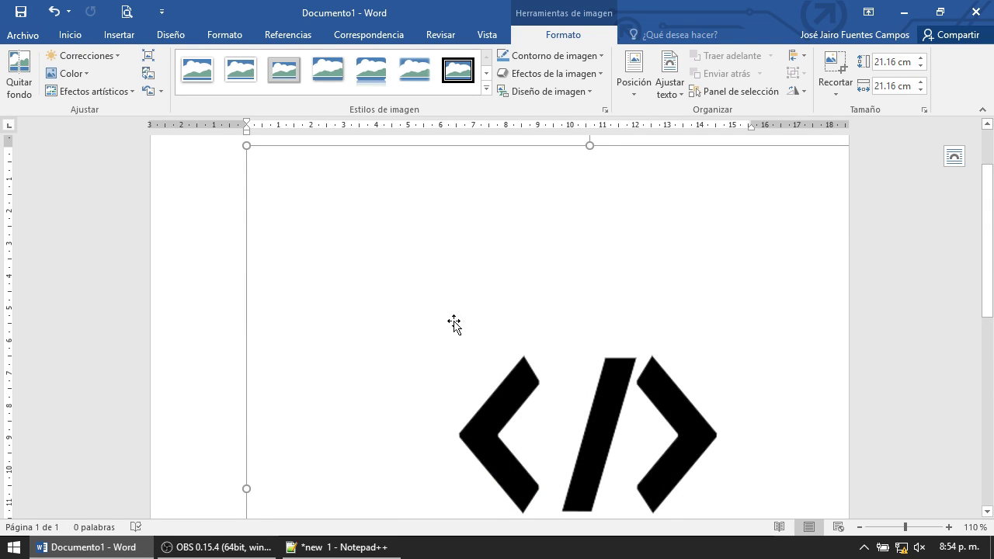
pyautogui.click(14, 91)
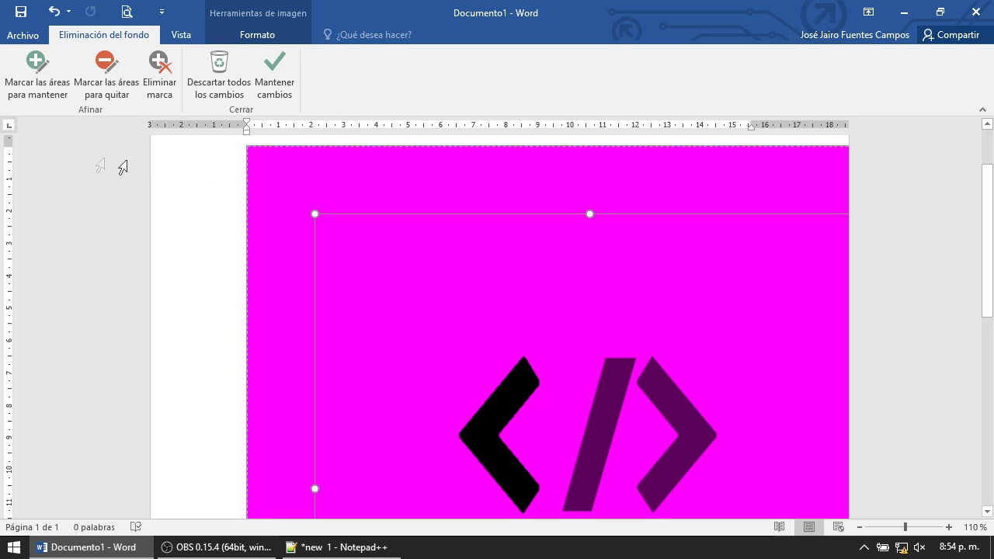
# Mark areas of the Code Stack logo to keep during background removal.
pyautogui.click(36, 74)
pyautogui.click(367, 260)
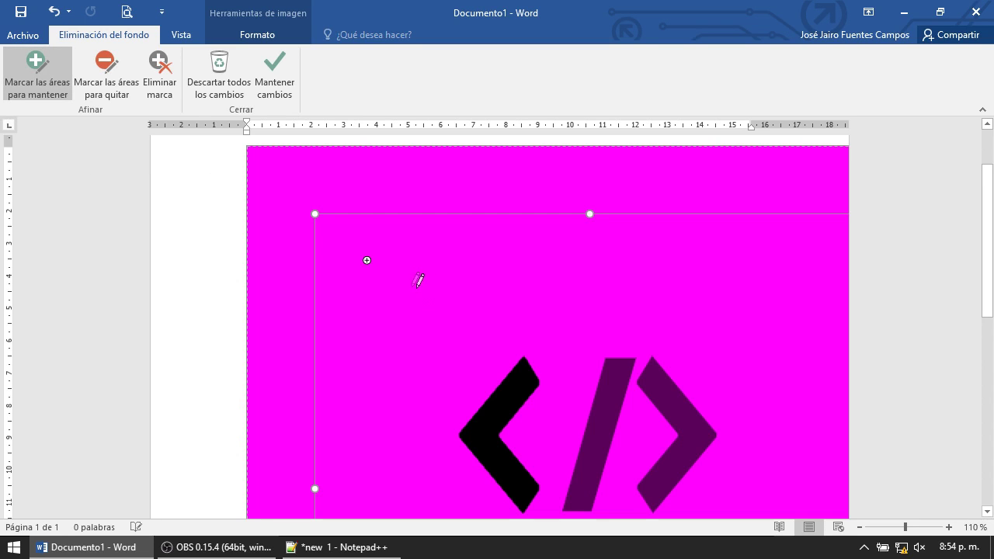
pyautogui.moveTo(420, 304); pyautogui.dragTo(532, 338)
pyautogui.click(511, 375)
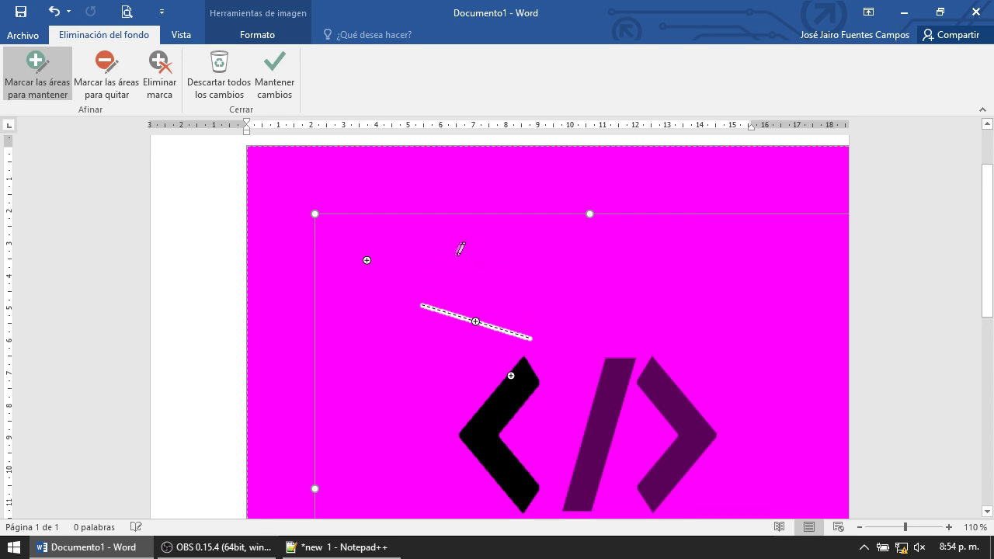
pyautogui.moveTo(445, 272); pyautogui.dragTo(497, 324)
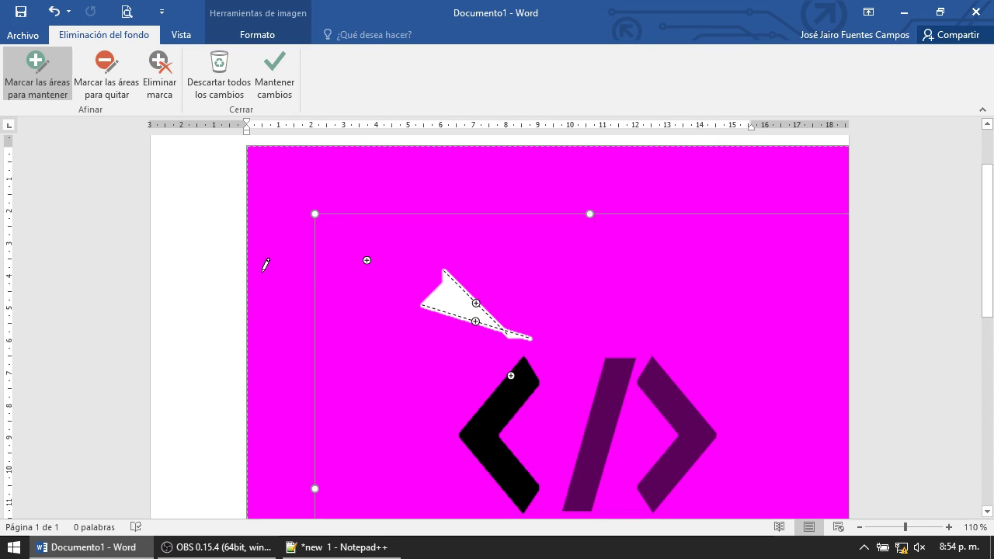
# Add remove and keep marks on the small triangle, then undo them.
pyautogui.click(106, 93)
pyautogui.moveTo(596, 239)
pyautogui.mouseDown()
pyautogui.moveTo(605, 292)
pyautogui.moveTo(597, 239)
pyautogui.moveTo(583, 302)
pyautogui.mouseUp()
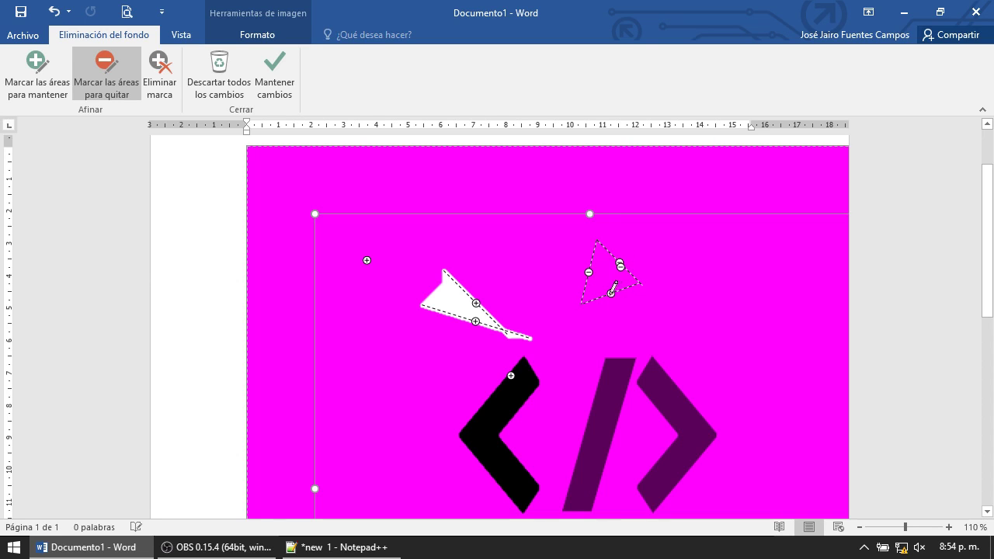
pyautogui.click(43, 78)
pyautogui.click(160, 78)
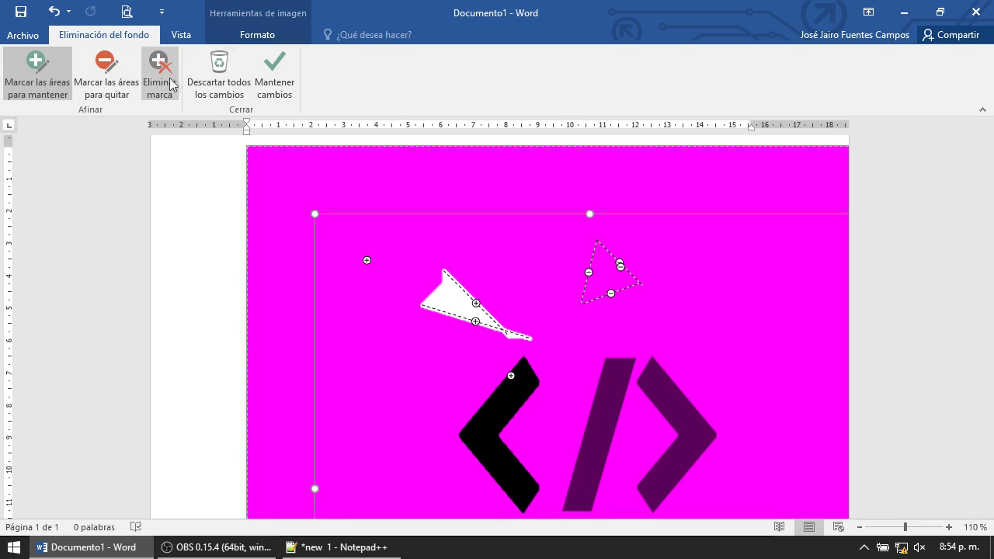
pyautogui.click(26, 81)
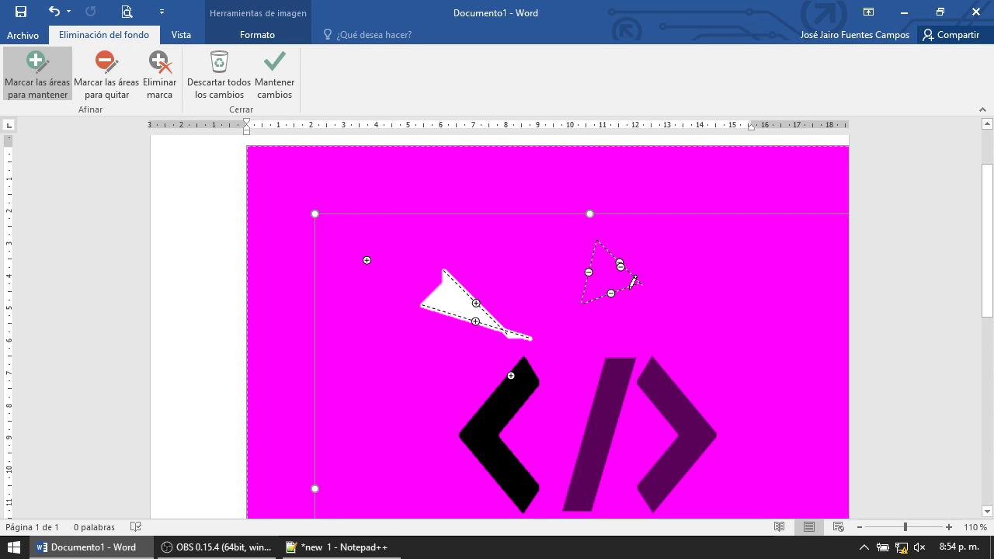
pyautogui.moveTo(597, 273); pyautogui.dragTo(597, 283)
pyautogui.click(620, 264)
pyautogui.click(106, 81)
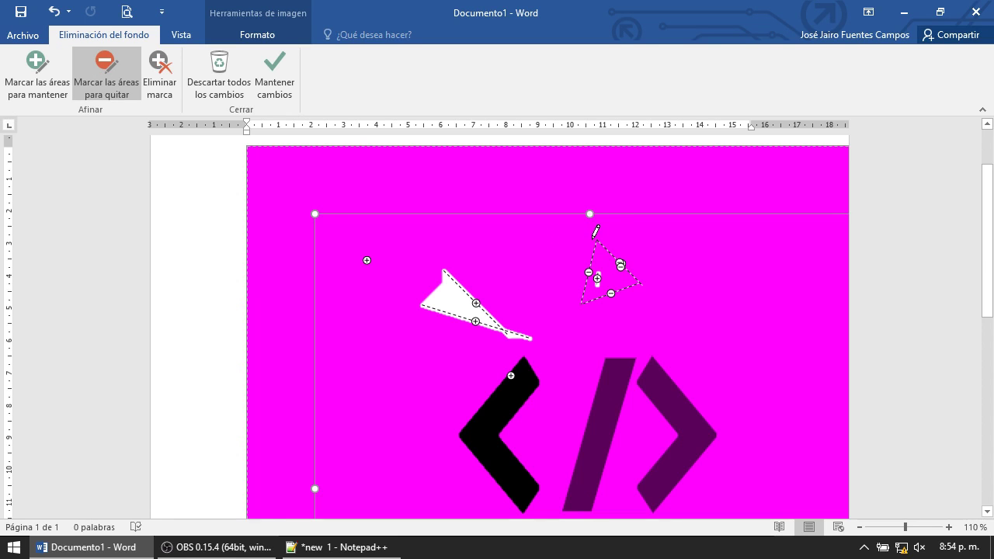
pyautogui.click(621, 263)
pyautogui.press('Escape')
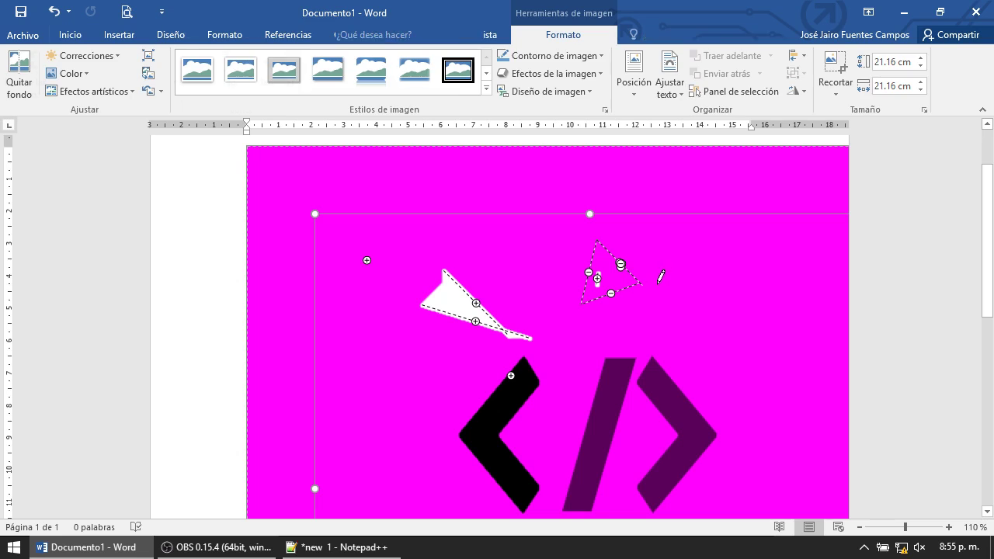
pyautogui.hotkey('ctrl', 'z')
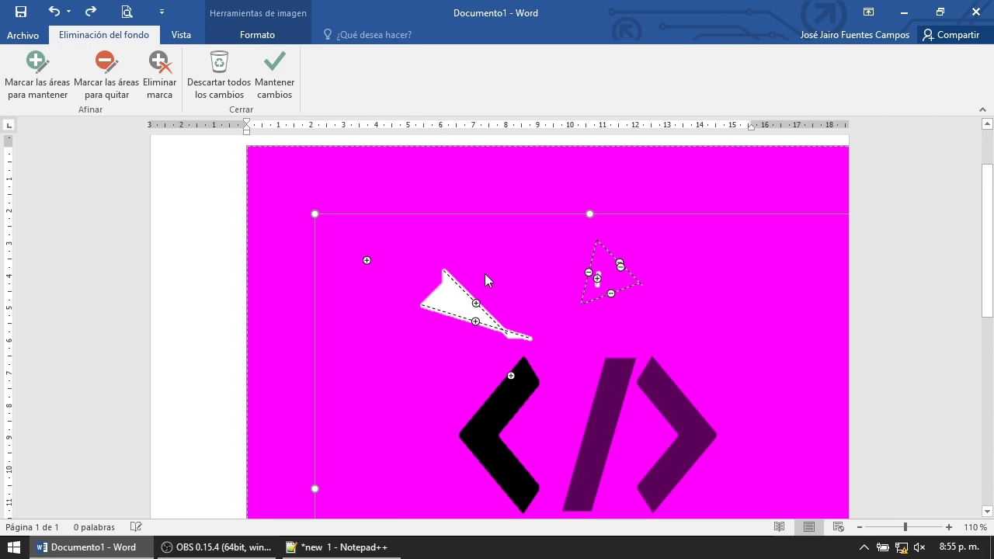
pyautogui.scroll(-2, 533, 247)
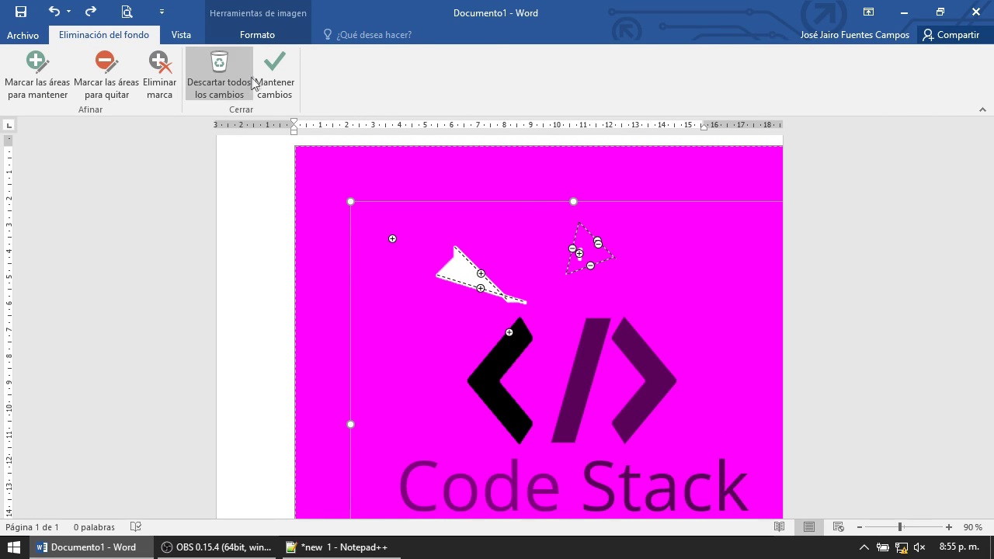
# Keep the background-removal changes after undoing and redoing them.
pyautogui.click(275, 74)
pyautogui.scroll(-2, 559, 260)
pyautogui.scroll(2, 555, 268)
pyautogui.scroll(2, 546, 273)
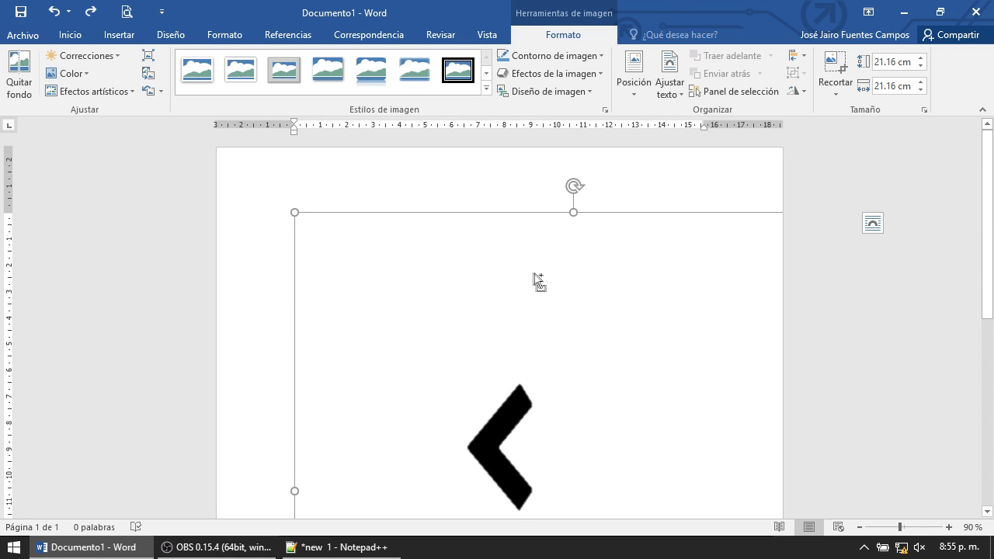
pyautogui.hotkey('ctrl', 'z')
pyautogui.hotkey('ctrl', 'y')
pyautogui.hotkey('ctrl', 'z')
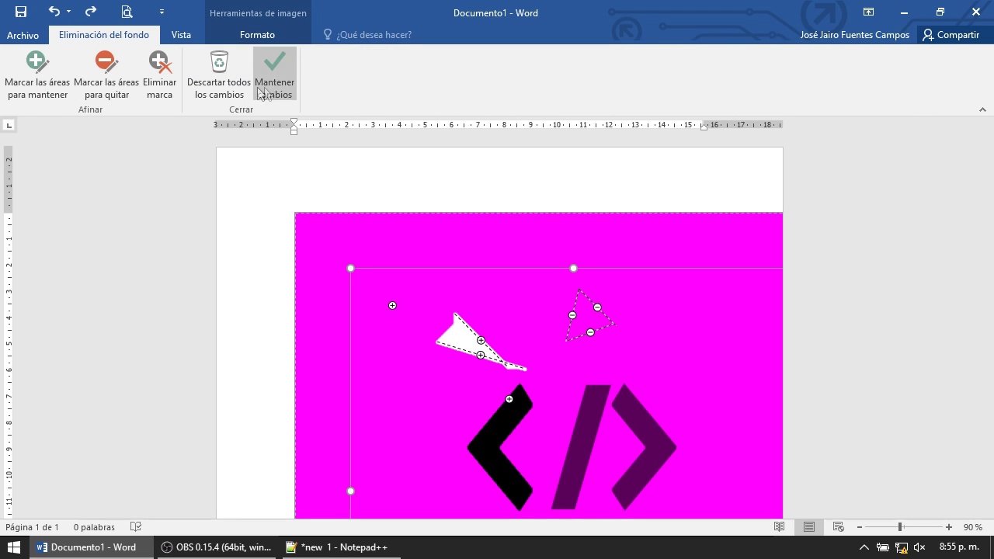
pyautogui.click(219, 86)
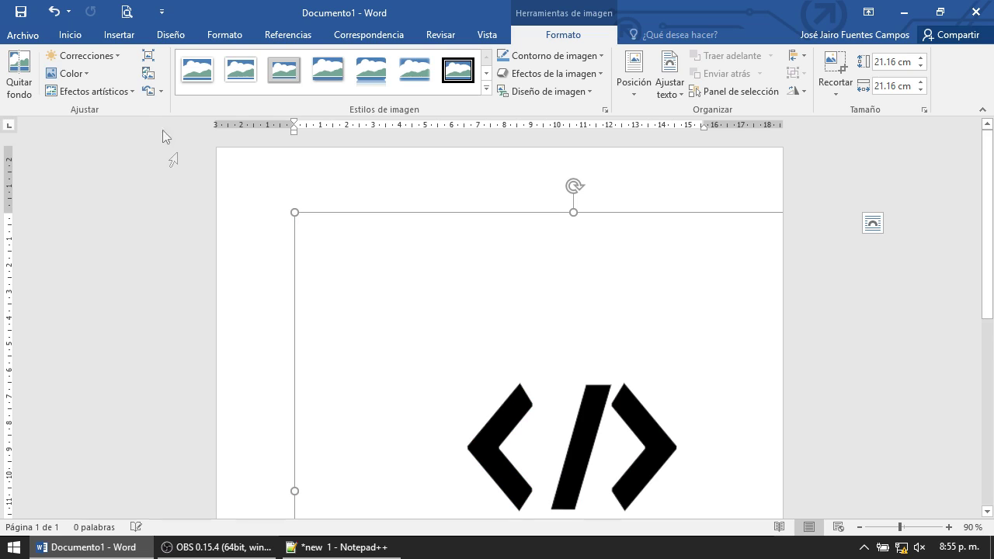
# Reset the logo's picture and size, then shrink it to 16.85 cm square.
pyautogui.click(161, 92)
pyautogui.click(183, 130)
pyautogui.moveTo(294, 212); pyautogui.dragTo(461, 355)
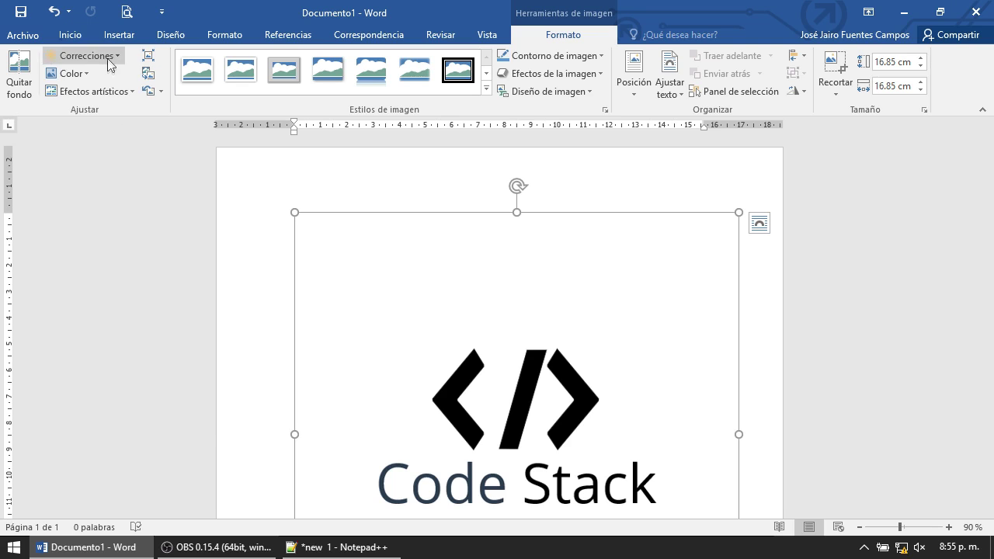
# Try a darker grey Correcciones brightness preset on the logo, undo it, and show the Color options.
pyautogui.click(80, 56)
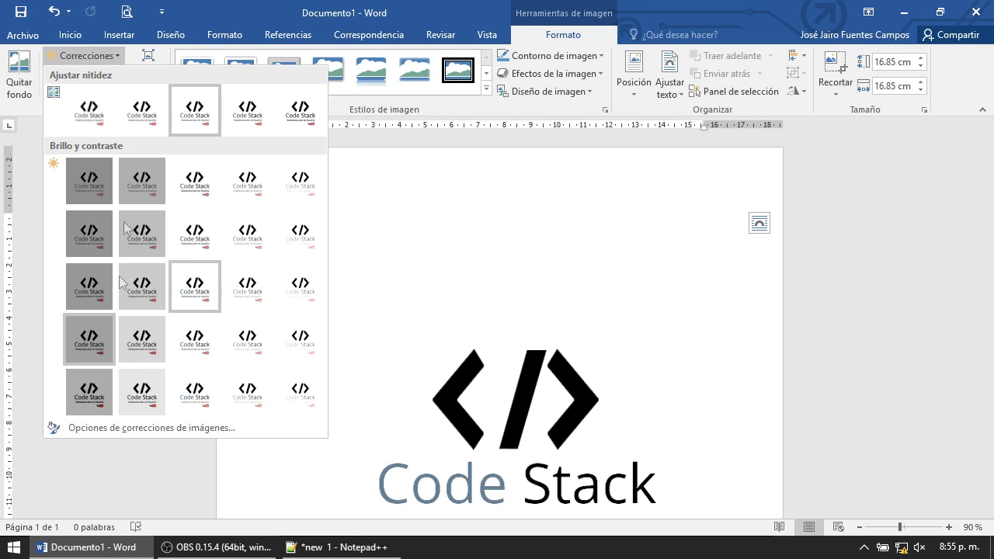
pyautogui.press('Escape')
pyautogui.click(80, 55)
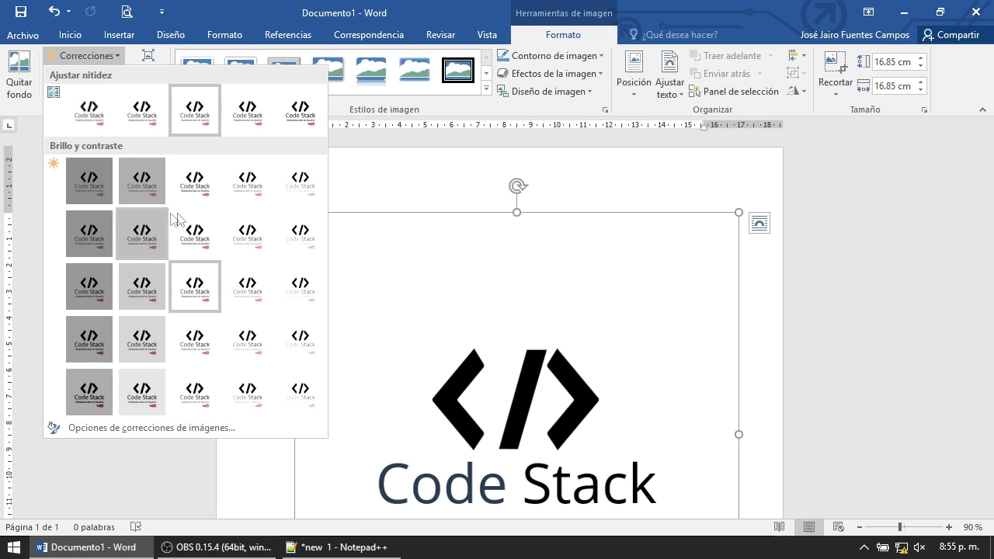
pyautogui.click(138, 179)
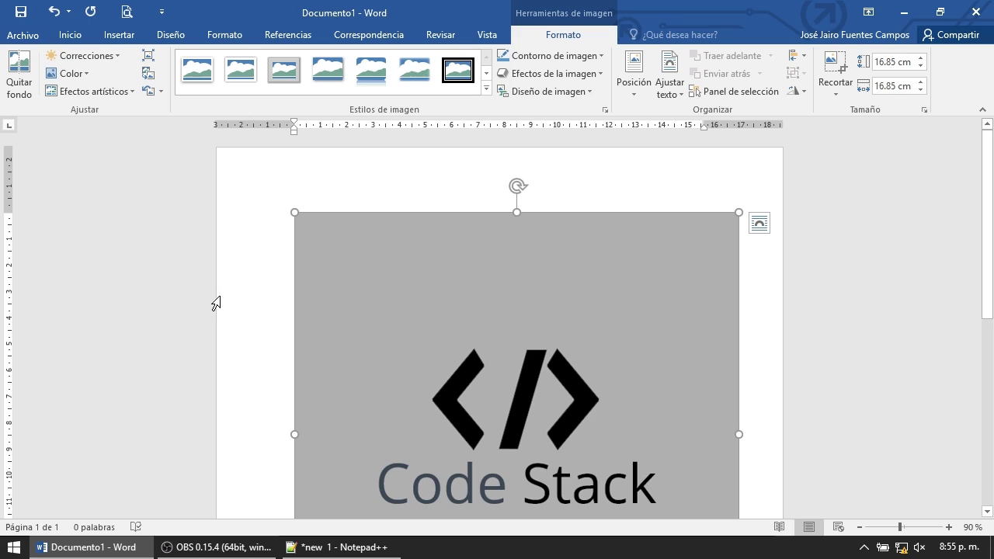
pyautogui.hotkey('ctrl', 'z')
pyautogui.click(85, 78)
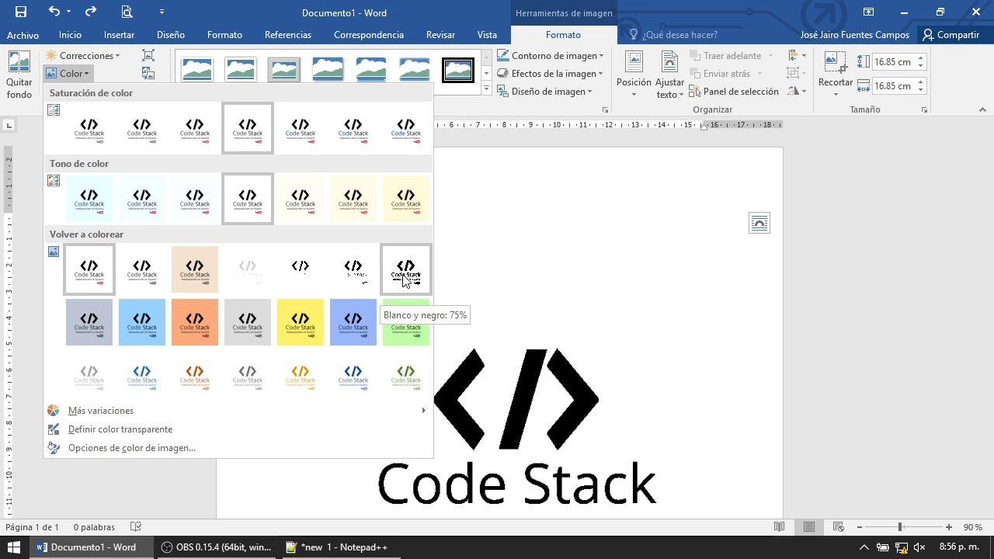
# Reposition the logo and try a grayscale recolour, then undo it.
pyautogui.click(532, 284)
pyautogui.moveTo(466, 211); pyautogui.dragTo(496, 255)
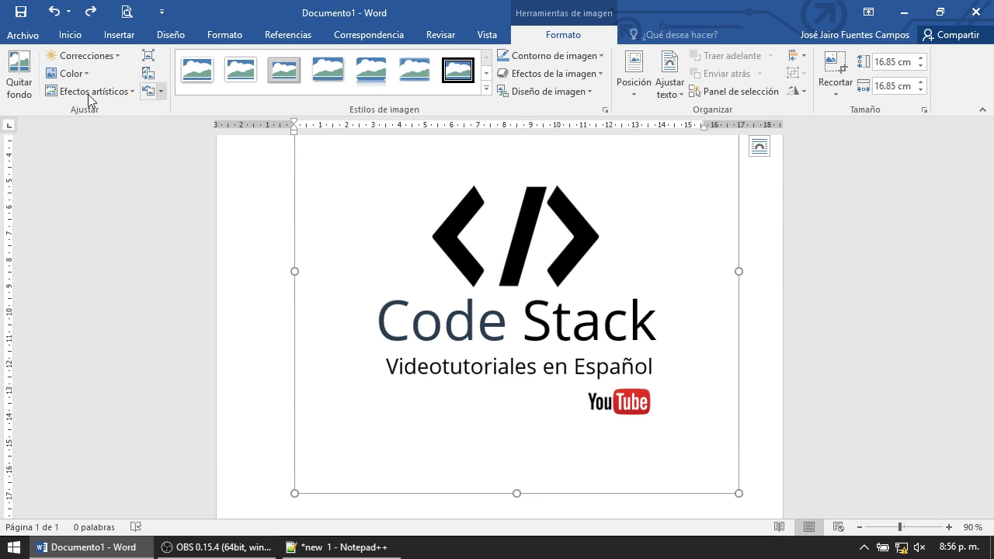
pyautogui.click(66, 73)
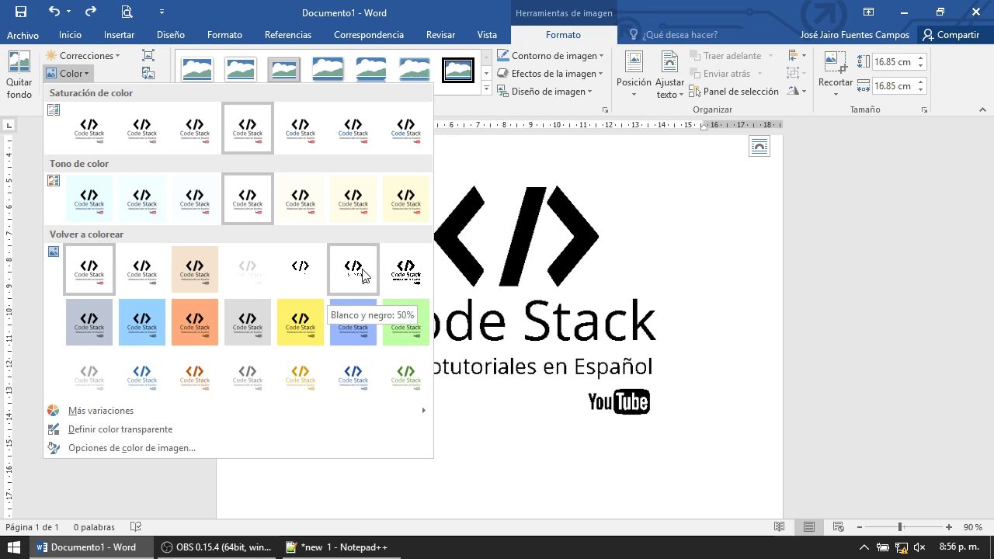
pyautogui.click(67, 73)
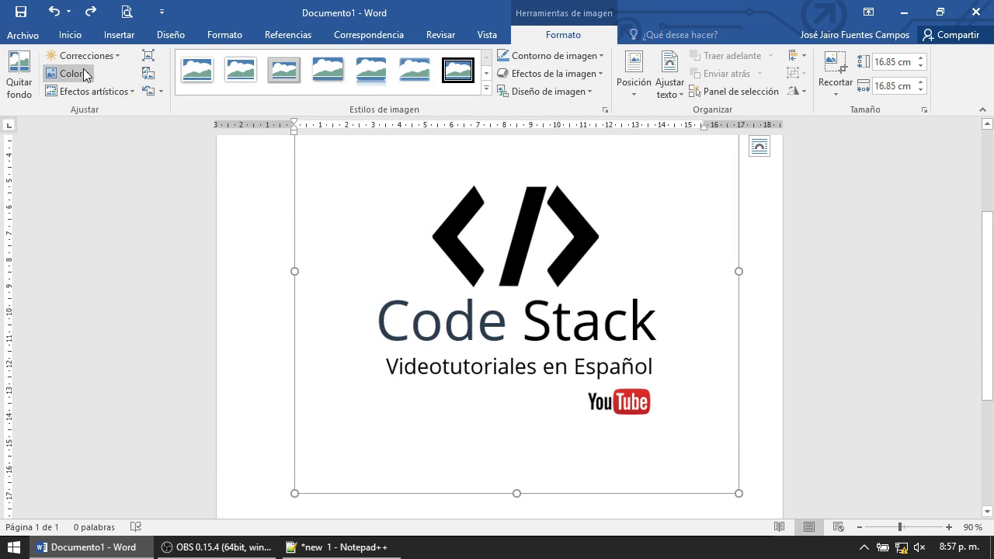
pyautogui.click(67, 73)
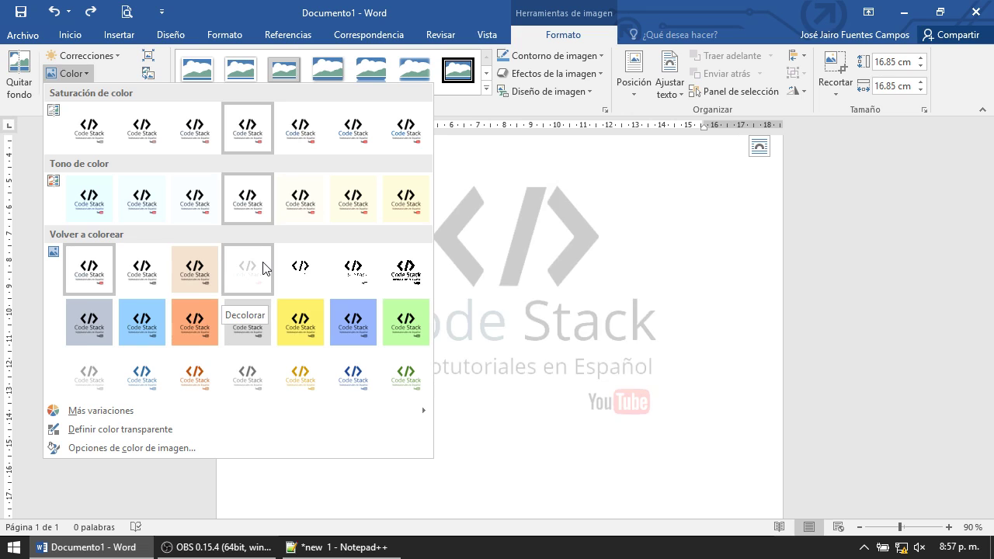
pyautogui.click(150, 272)
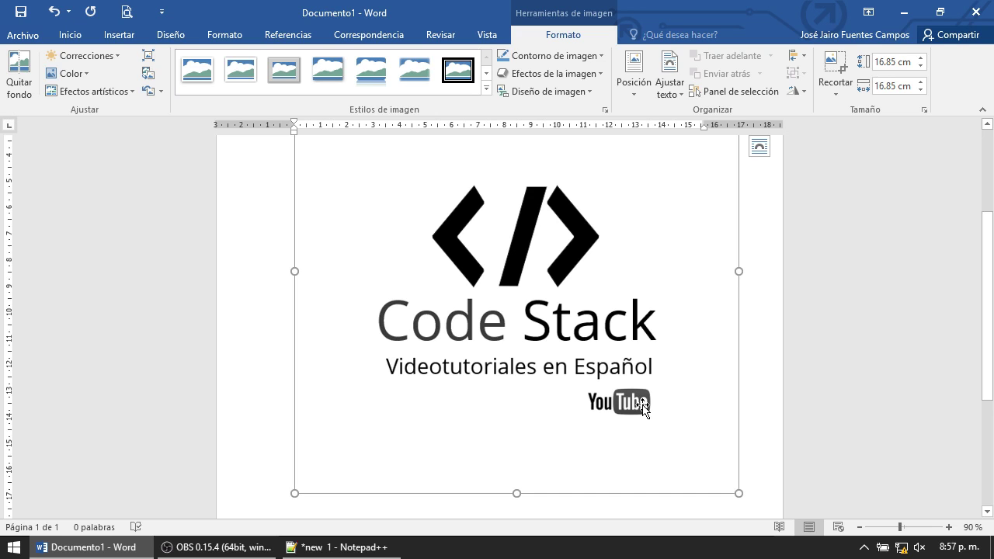
pyautogui.hotkey('ctrl', 'z')
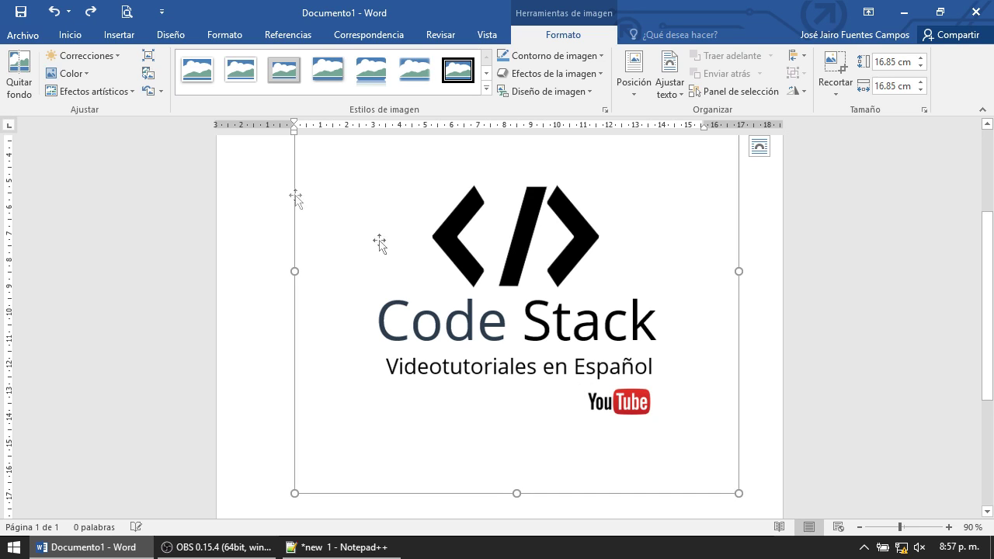
# Preview Blanco y negro: 75%, then recolour the logo Azul, Color de énfasis 1 claro.
pyautogui.click(72, 73)
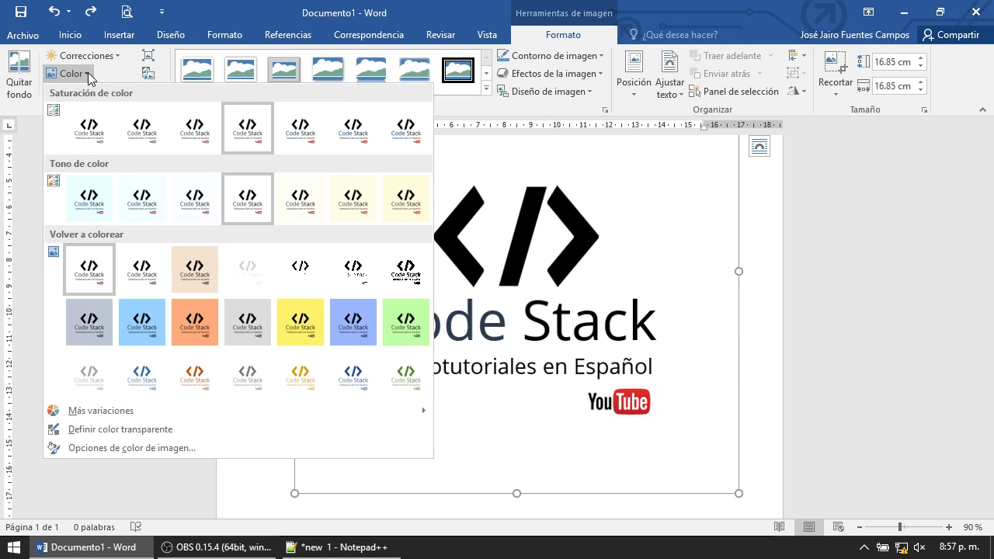
pyautogui.click(407, 271)
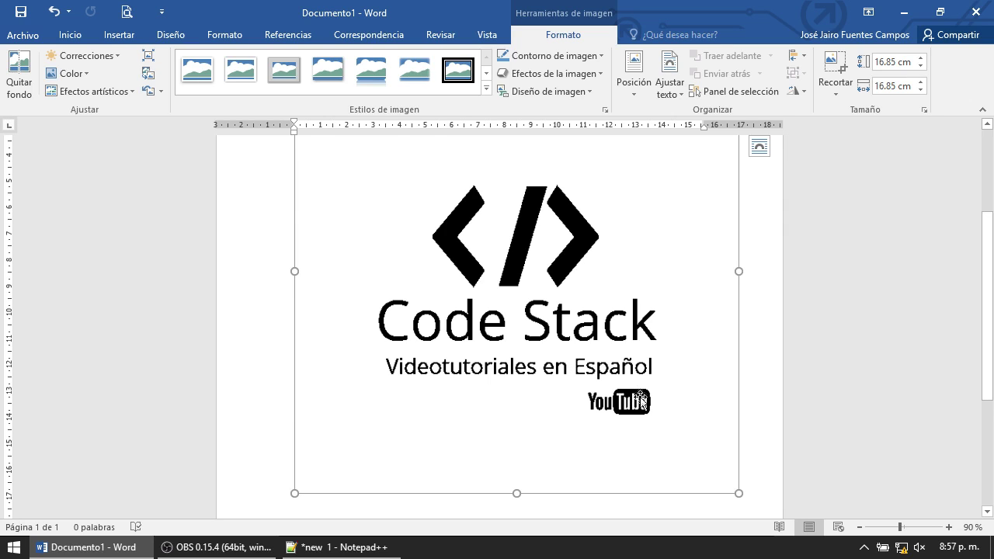
pyautogui.click(72, 74)
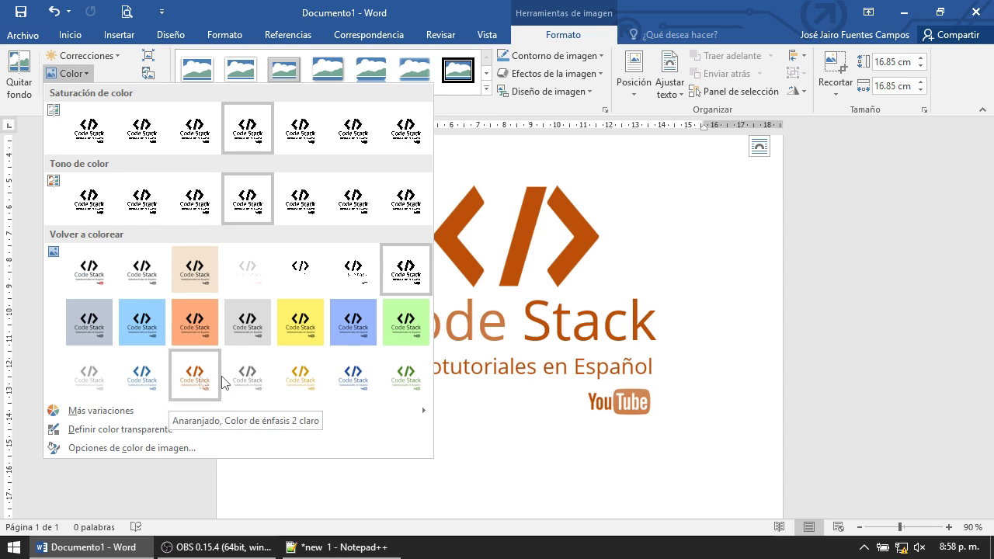
pyautogui.click(150, 380)
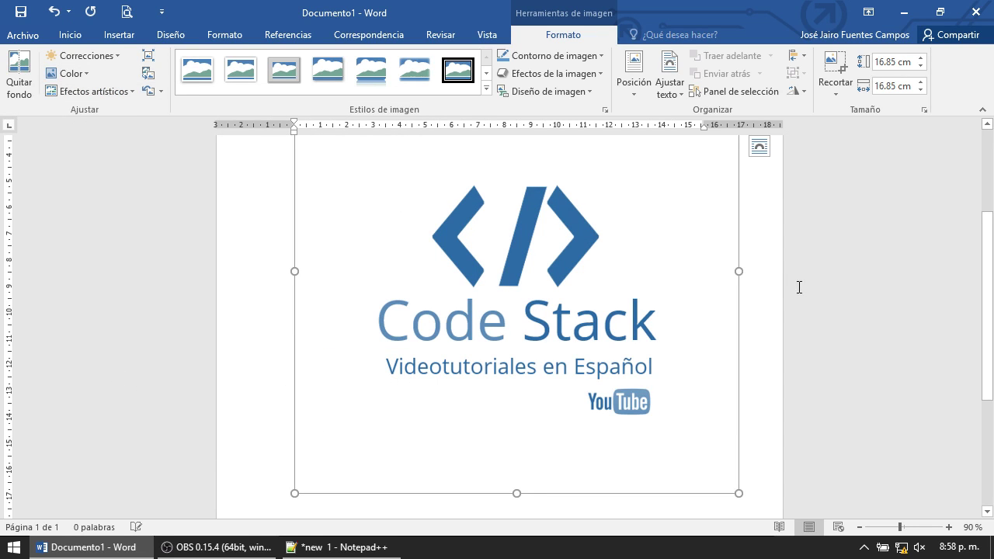
pyautogui.click(116, 91)
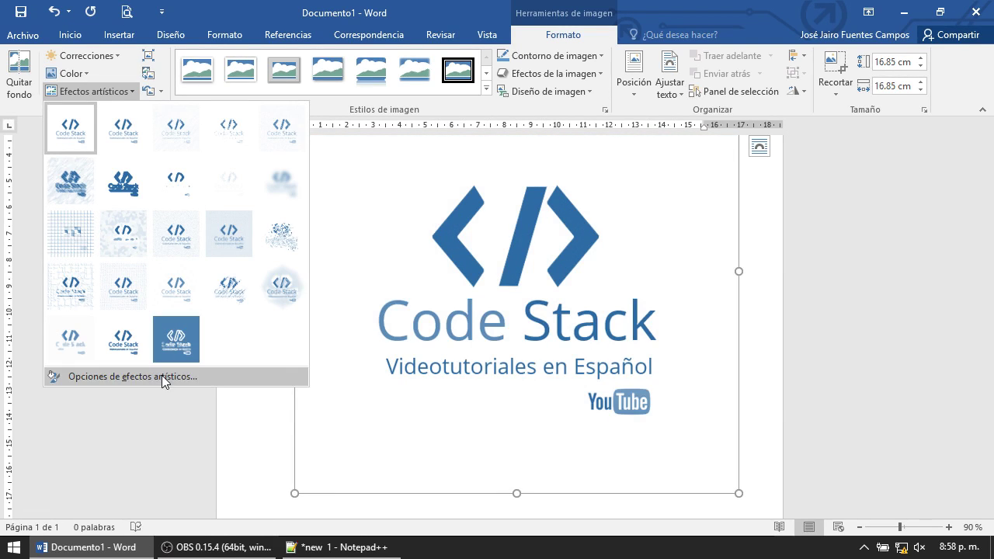
pyautogui.click(161, 376)
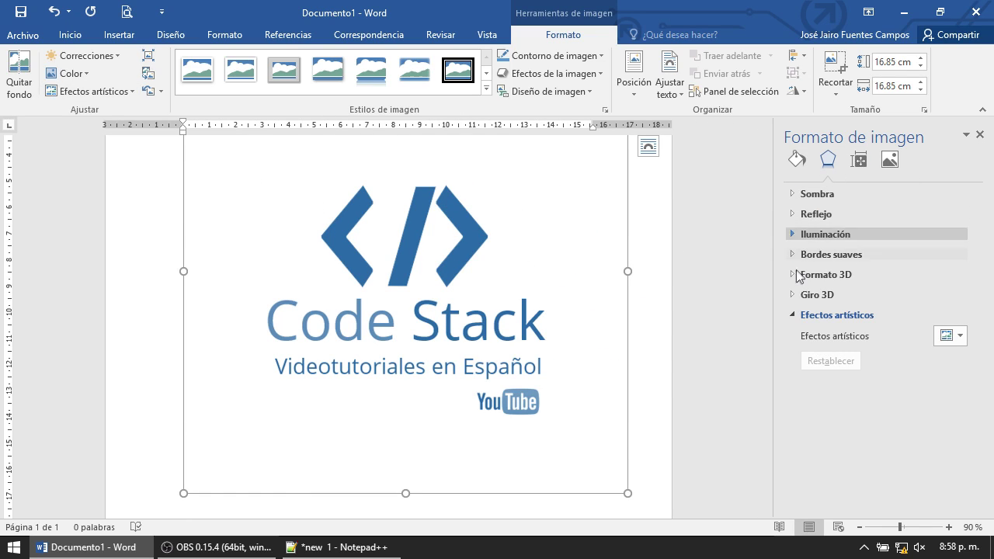
pyautogui.click(84, 75)
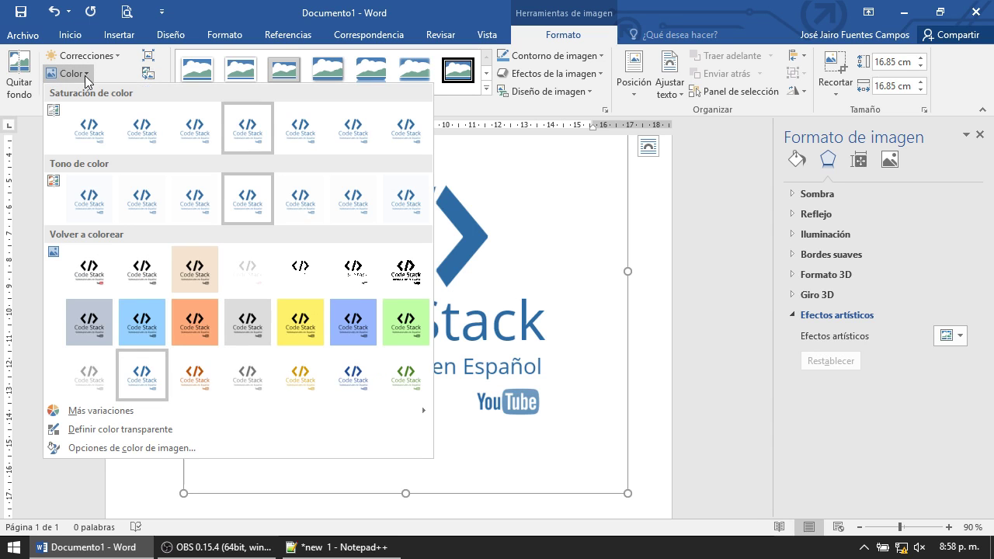
pyautogui.click(85, 75)
pyautogui.click(95, 56)
pyautogui.click(94, 56)
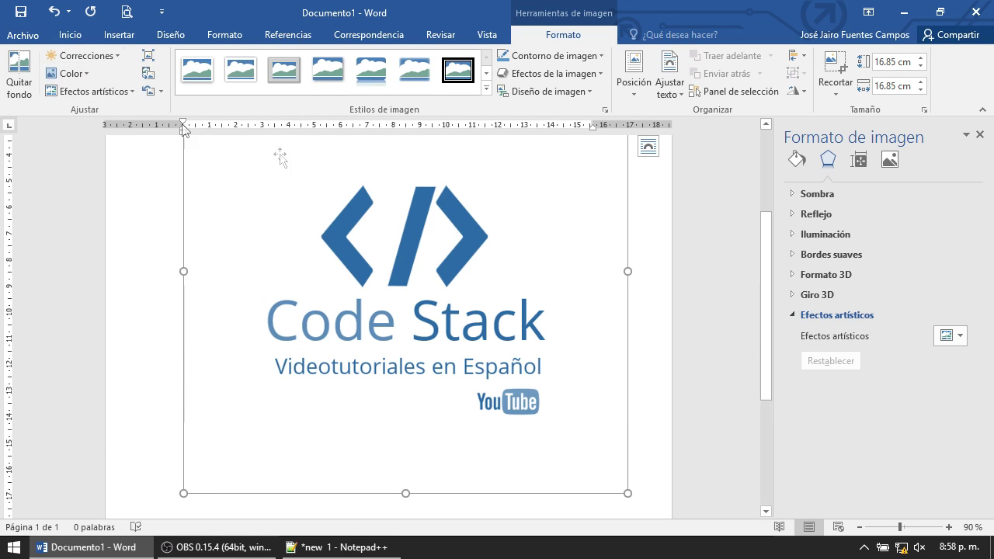
pyautogui.click(979, 135)
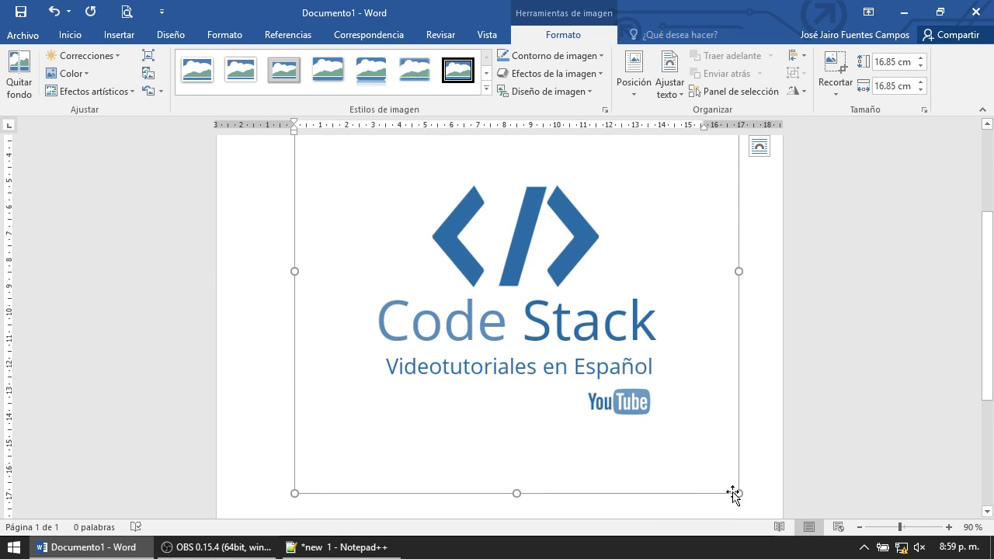
# Shrink the logo to 9.98 cm square, apply a framed style, and open Imágenes in File Explorer.
pyautogui.moveTo(735, 489); pyautogui.dragTo(557, 400)
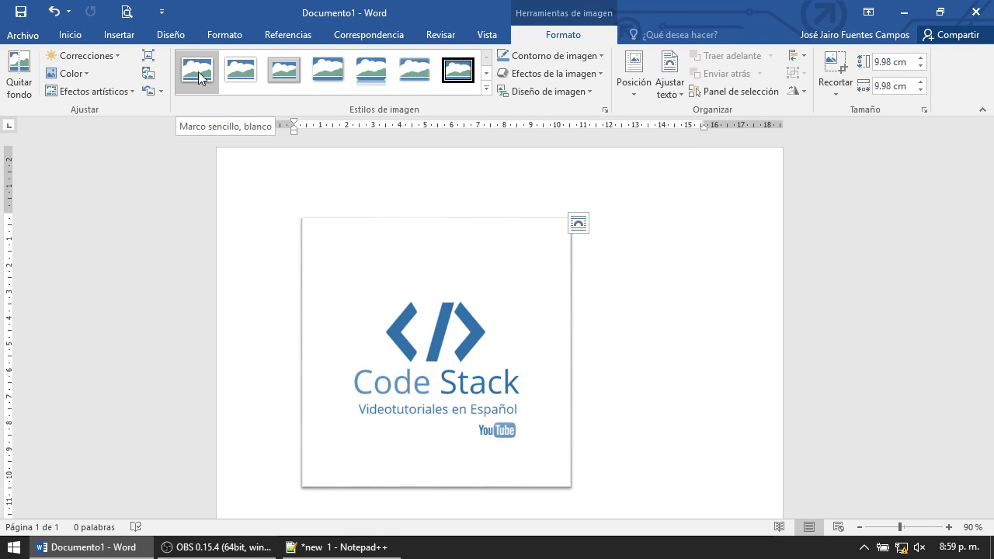
pyautogui.click(292, 73)
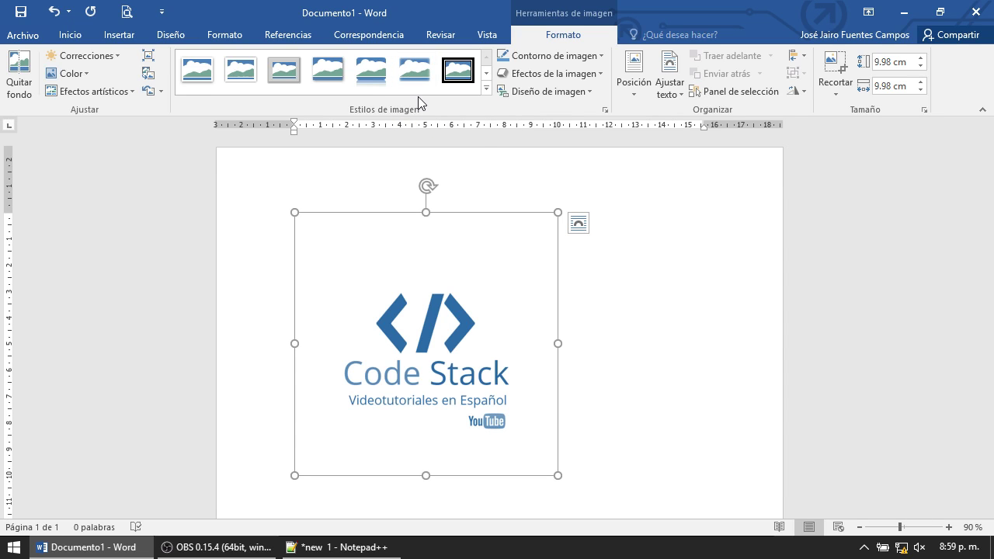
pyautogui.press('super+e')
pyautogui.click(61, 276)
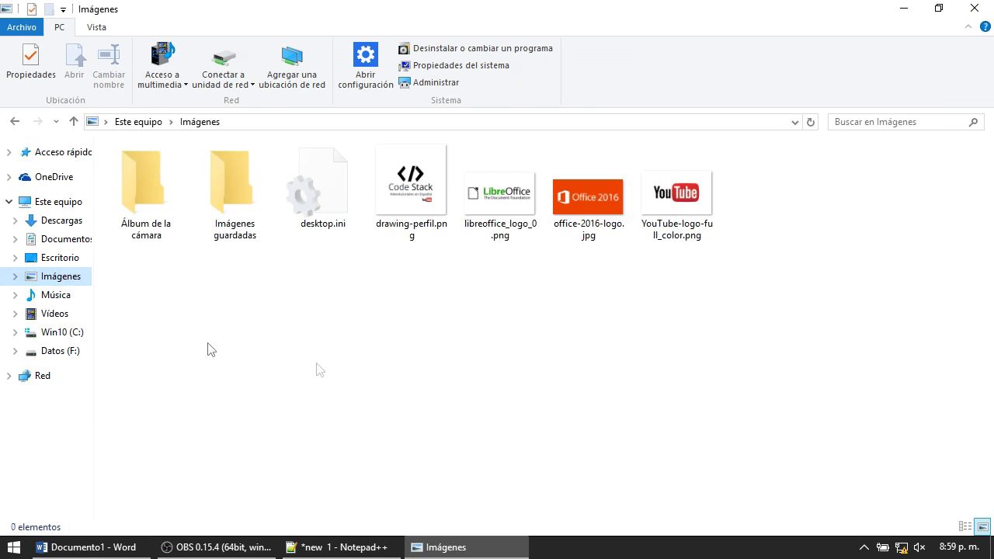
# Drag office-2016-logo.jpg from Imágenes into the document, then delete the added picture.
pyautogui.click(588, 229)
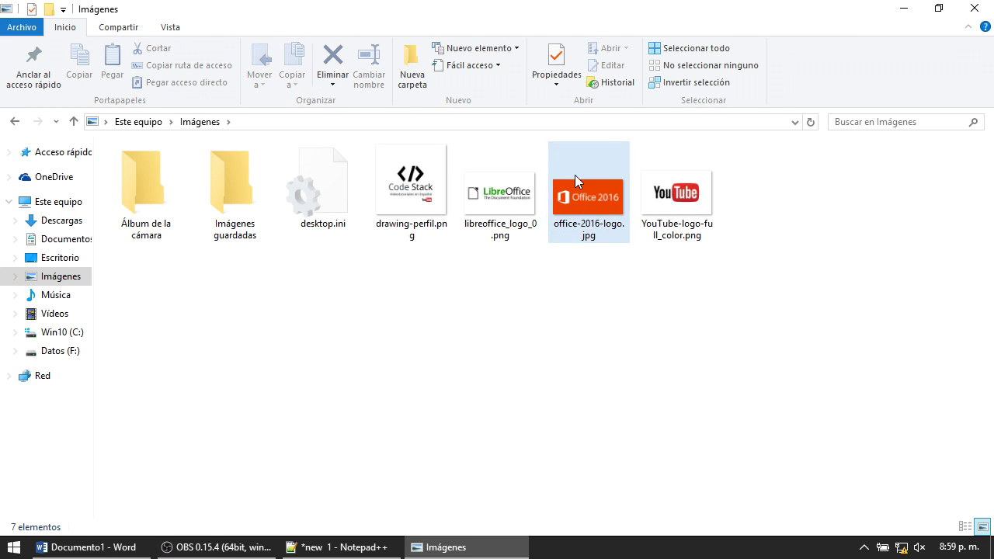
pyautogui.click(604, 208)
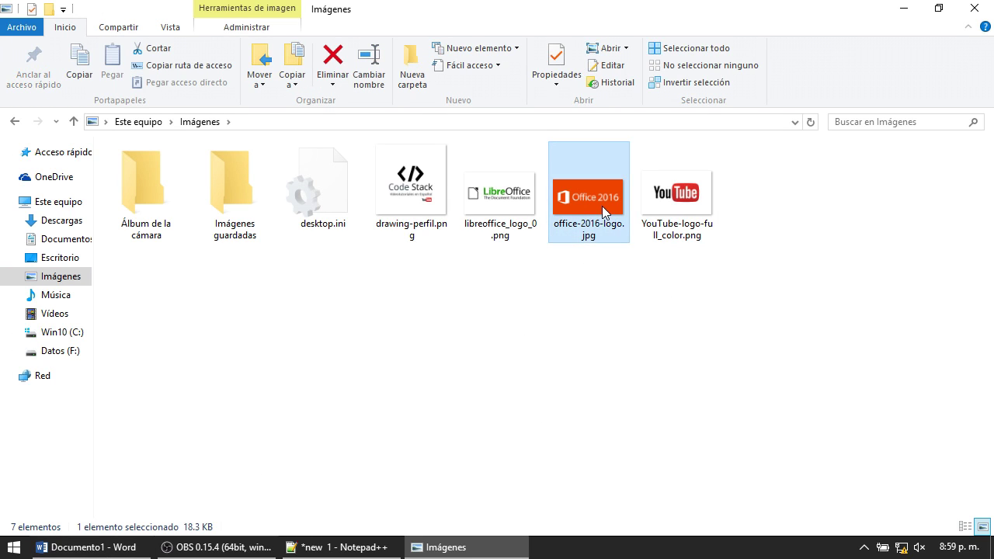
pyautogui.moveTo(602, 206)
pyautogui.mouseDown()
pyautogui.moveTo(386, 402)
pyautogui.moveTo(603, 356)
pyautogui.mouseUp()
pyautogui.click(481, 349)
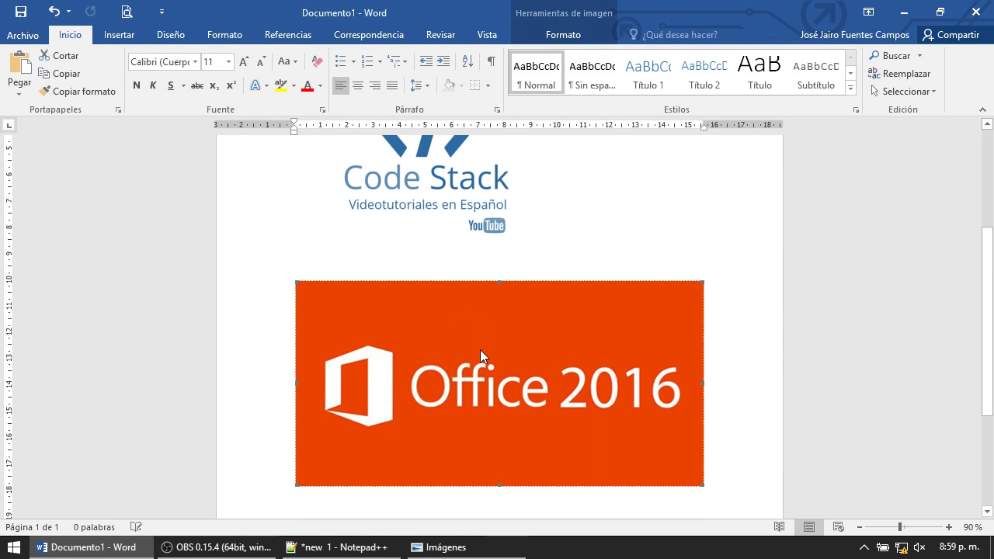
pyautogui.click(547, 33)
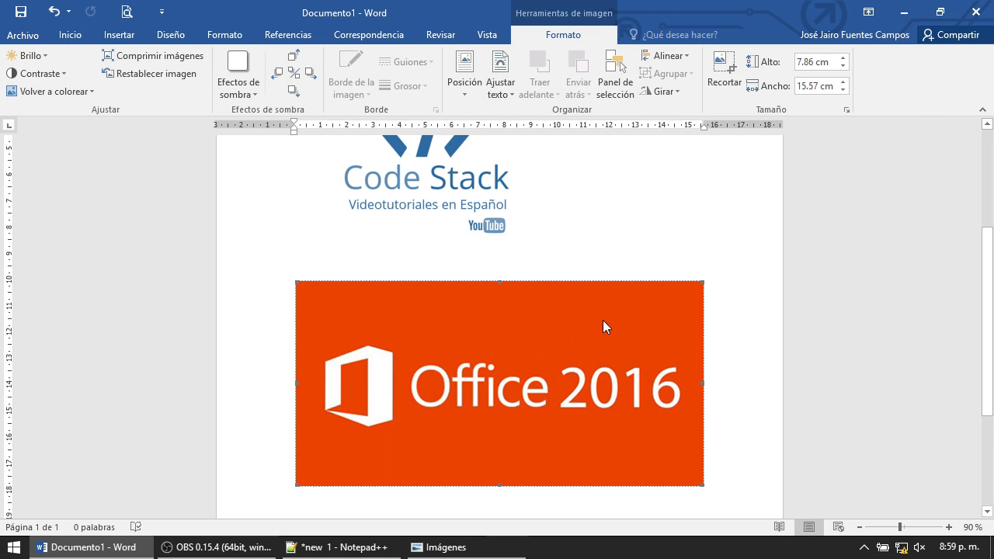
pyautogui.press('Delete')
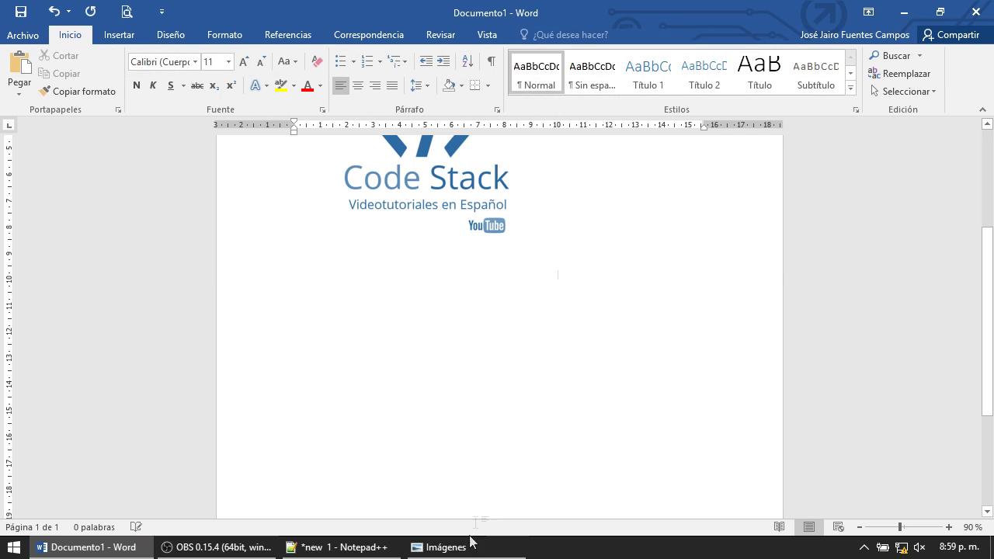
# Go back to the Imágenes folder, dismiss the logo file's options, and return to Word's Insertar tab.
pyautogui.click(472, 543)
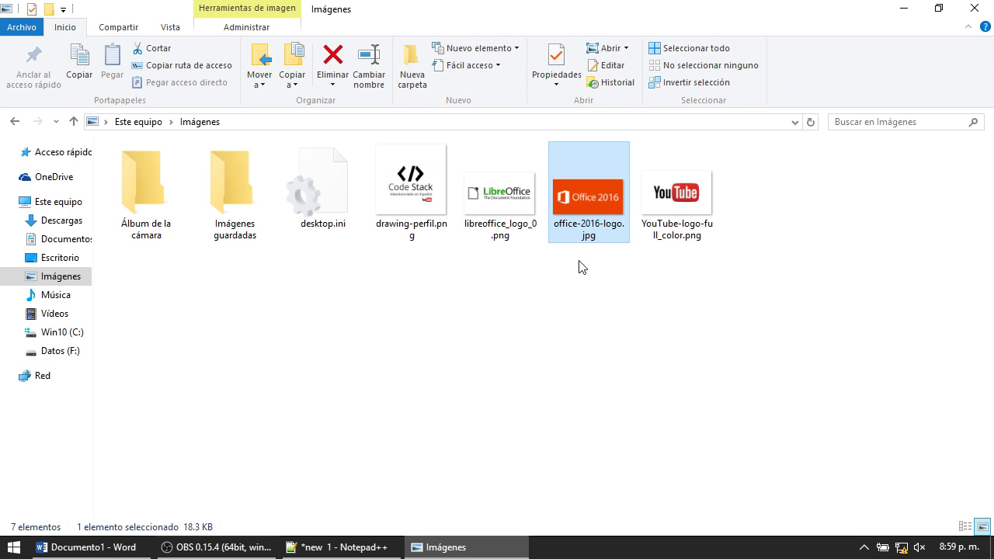
pyautogui.rightClick(591, 236)
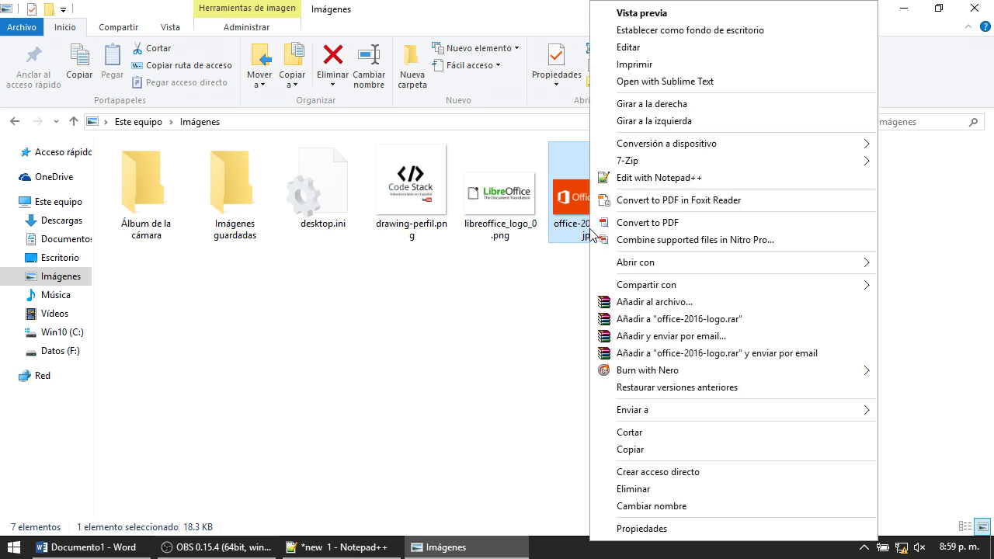
pyautogui.click(457, 349)
pyautogui.moveTo(585, 235)
pyautogui.mouseDown()
pyautogui.moveTo(273, 251)
pyautogui.moveTo(122, 92)
pyautogui.mouseUp()
pyautogui.click(118, 35)
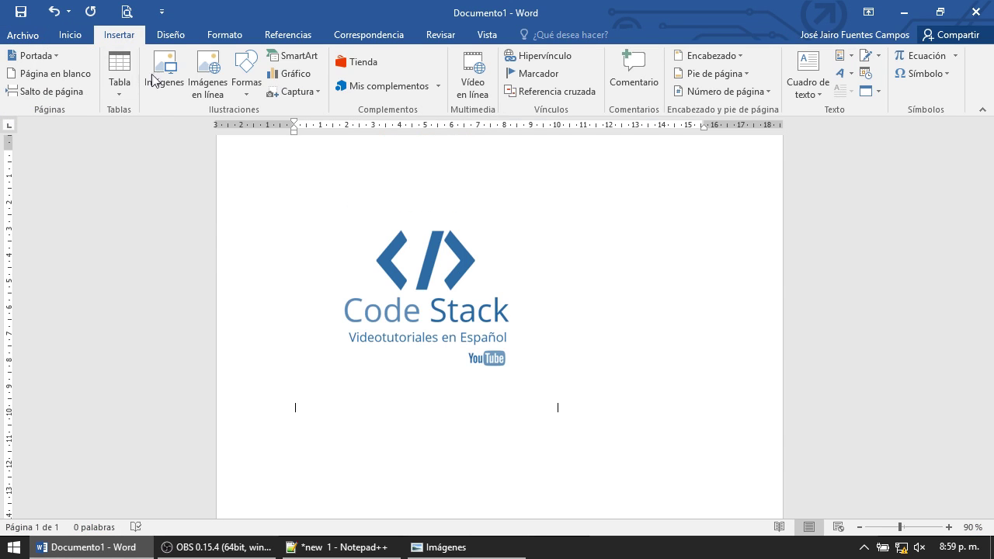
# Insert office-2016-logo.jpg from the large-icon picture chooser and shrink it to 5.97 × 11.84 cm.
pyautogui.click(155, 74)
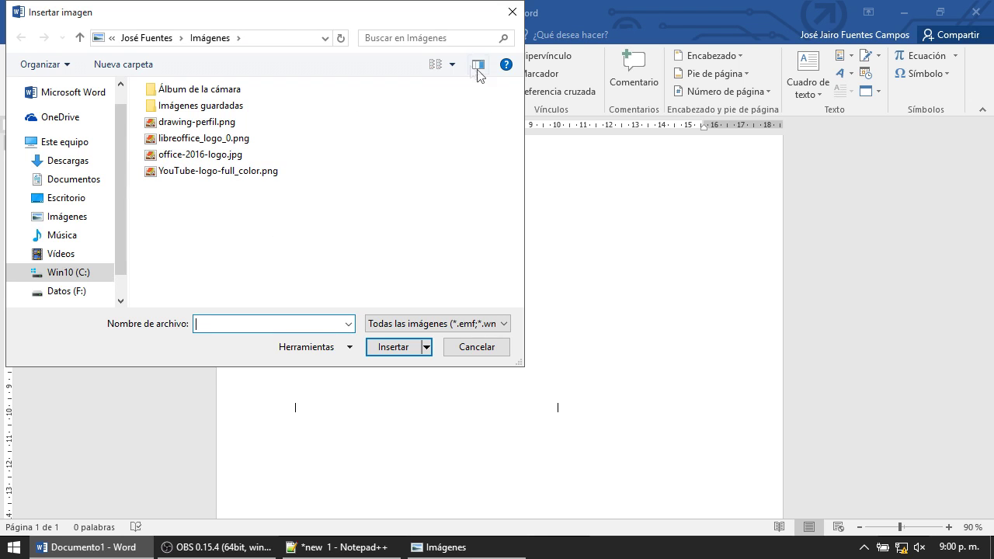
pyautogui.click(451, 64)
pyautogui.click(497, 39)
pyautogui.click(178, 256)
pyautogui.click(398, 347)
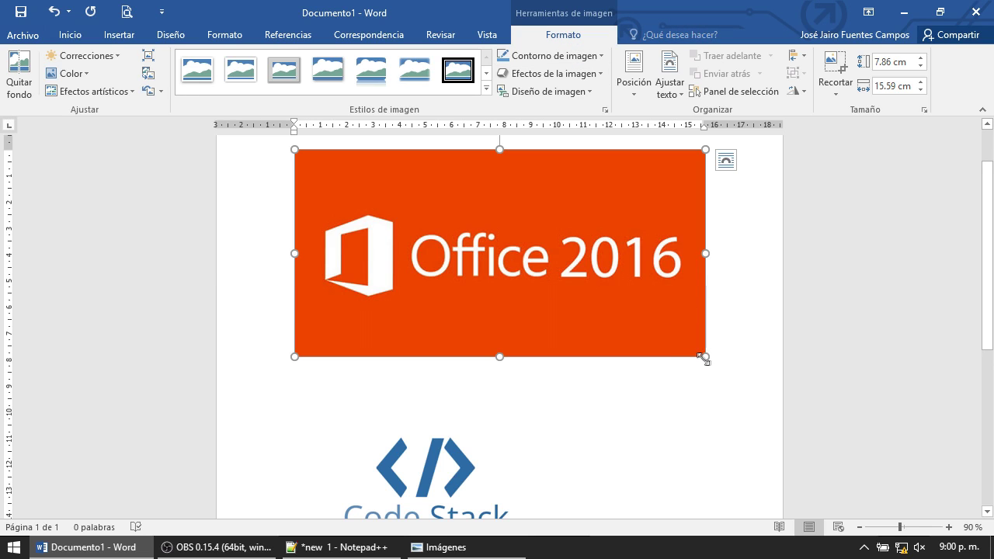
pyautogui.moveTo(705, 357); pyautogui.dragTo(607, 307)
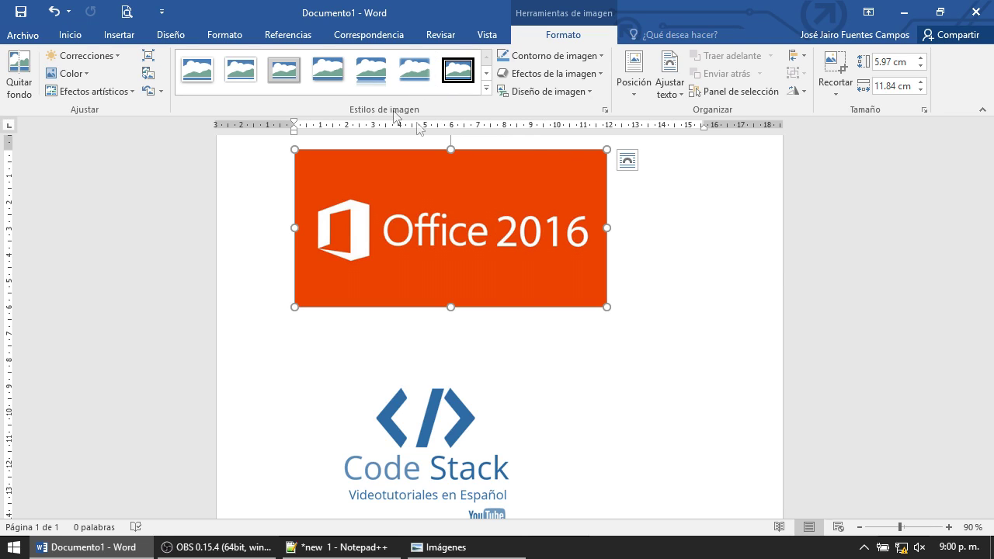
# Try soft-edge and thick black frame styles on the Office logo, then undo back to the oval bevel.
pyautogui.click(418, 79)
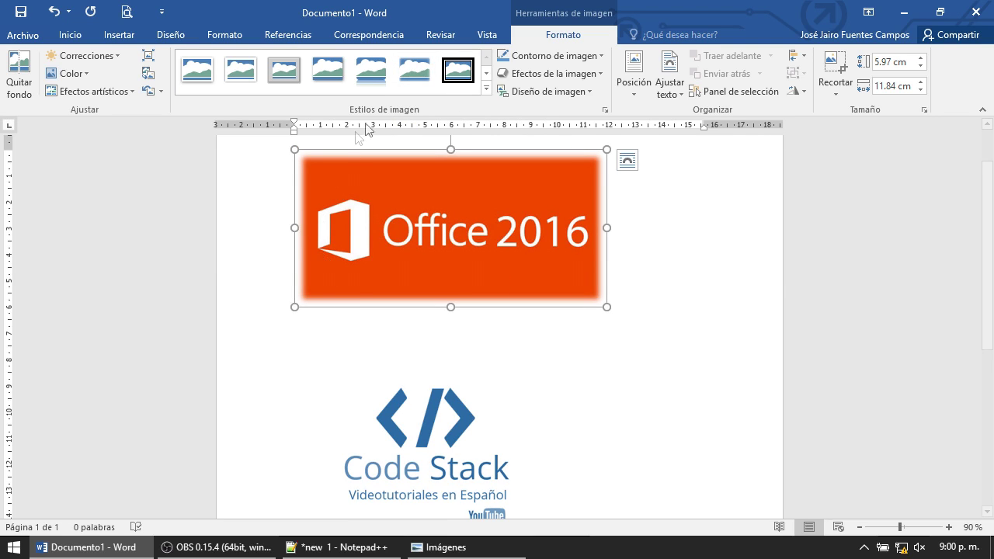
pyautogui.click(454, 71)
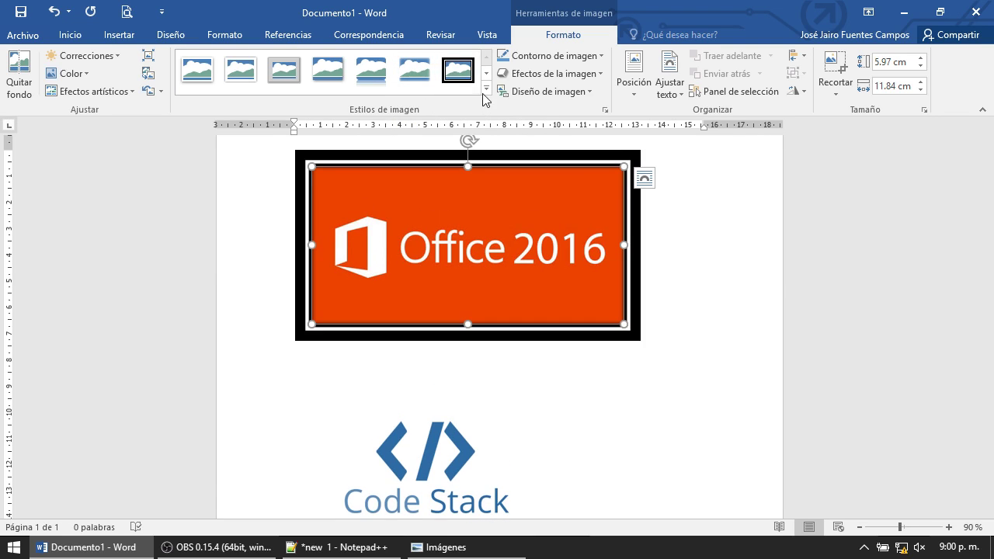
pyautogui.click(484, 90)
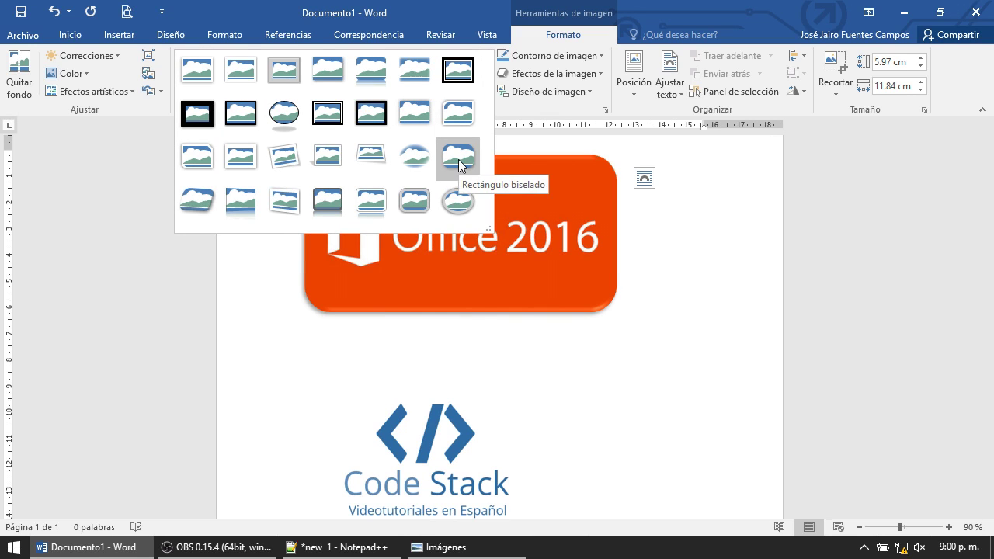
pyautogui.press('Escape')
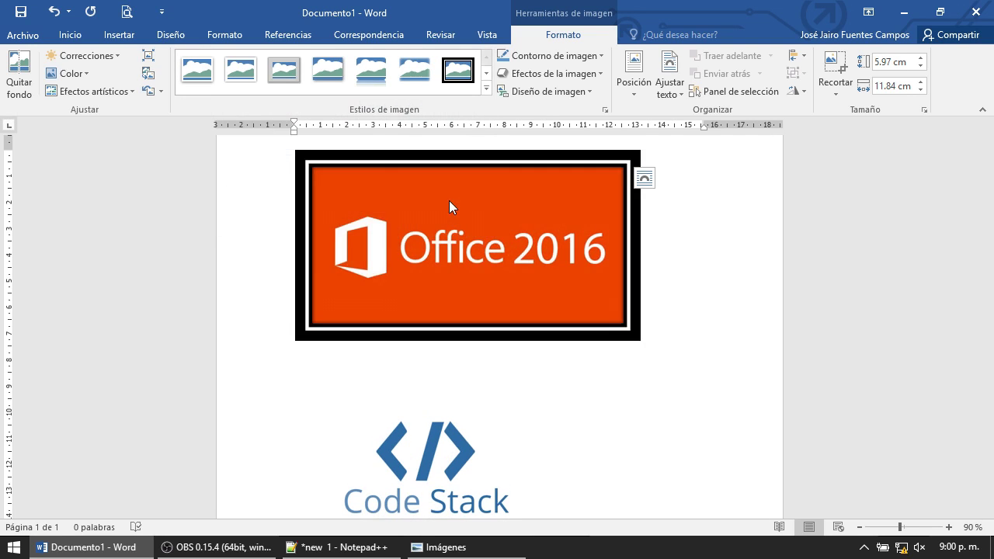
pyautogui.hotkey('ctrl', 'z')
pyautogui.click(487, 92)
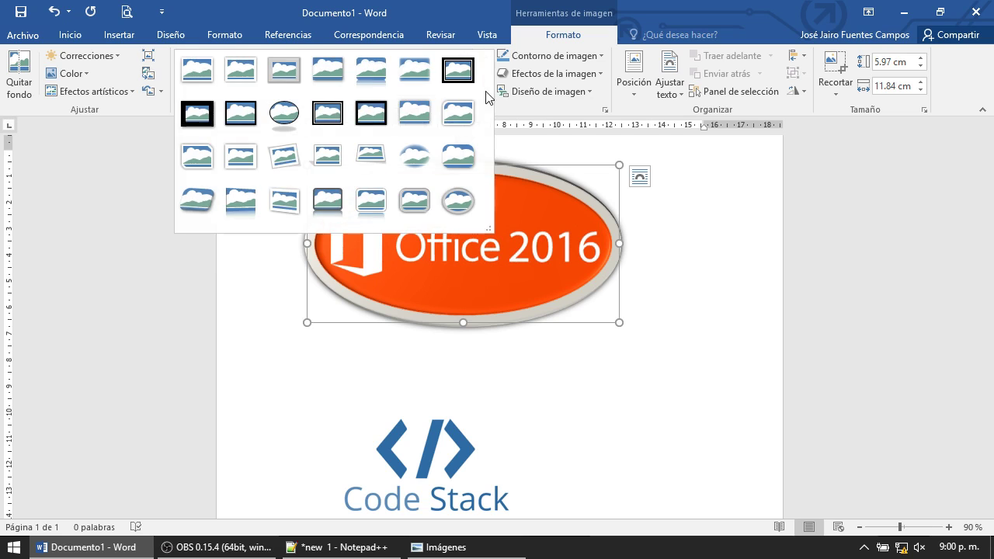
pyautogui.press('Escape')
# Apply the 'Derecha con perspectiva reflejada' picture style to the Office 2016 logo.
pyautogui.click(468, 272)
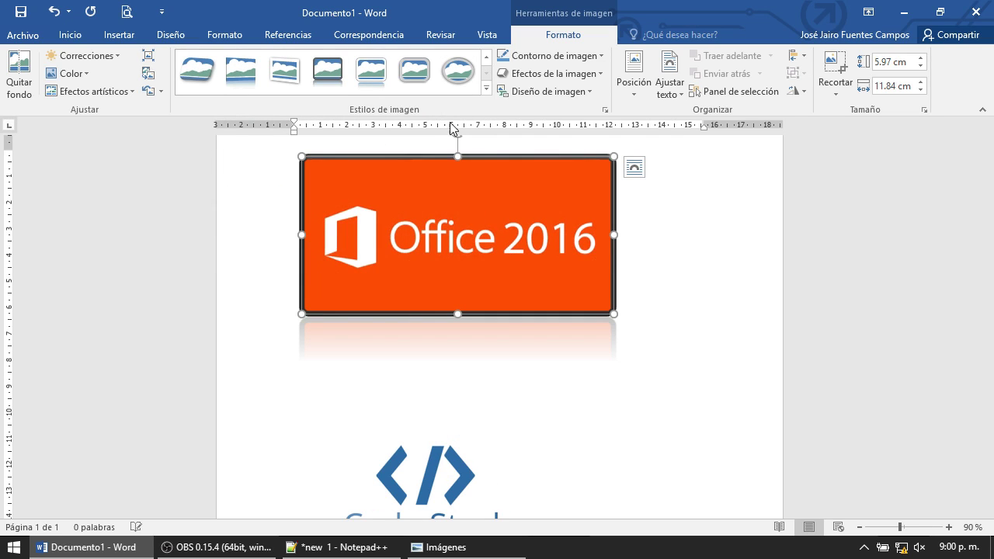
pyautogui.click(487, 91)
pyautogui.click(249, 199)
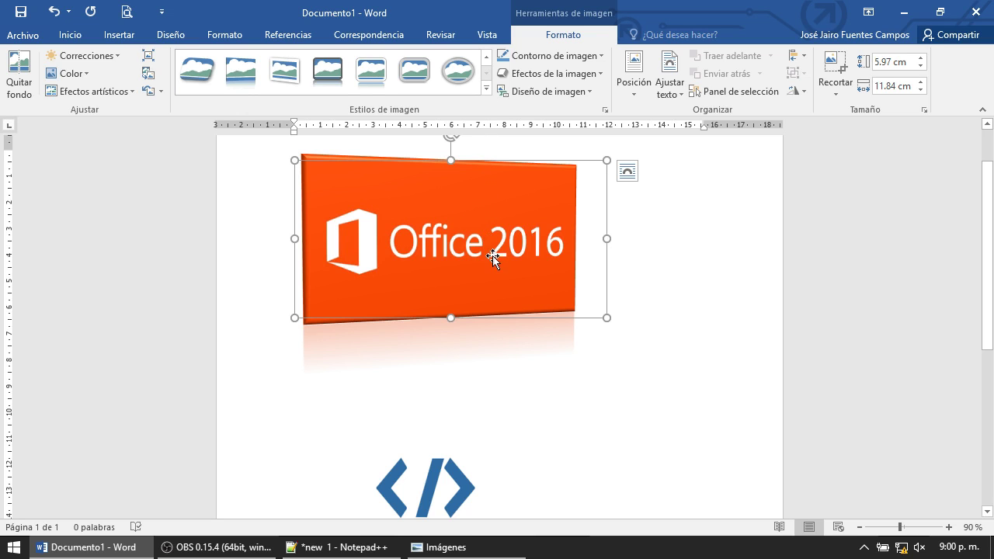
pyautogui.click(487, 91)
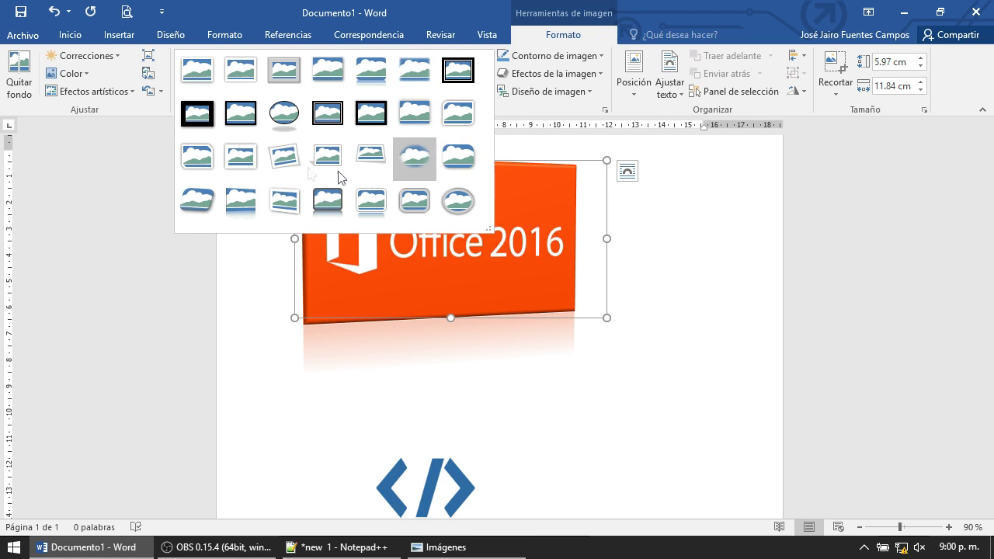
pyautogui.click(559, 6)
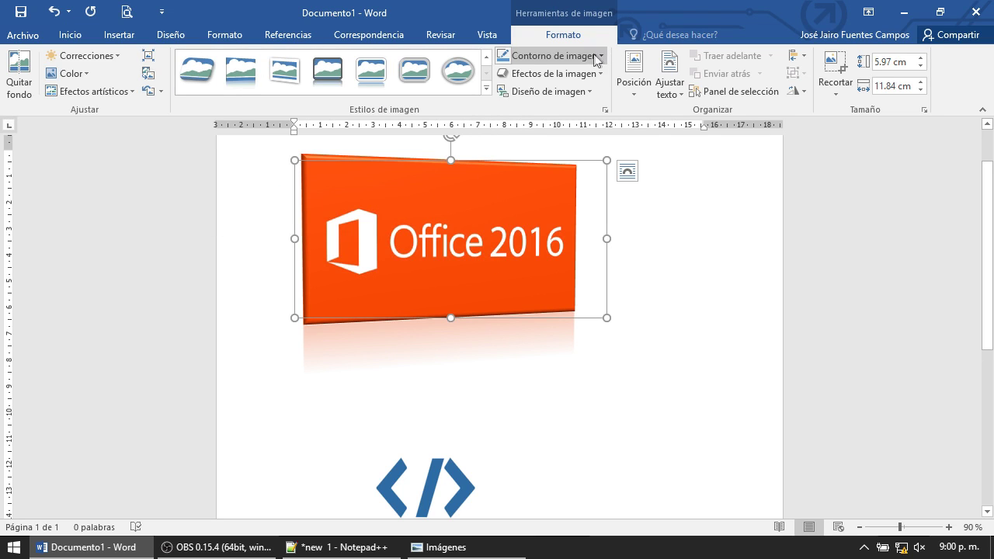
pyautogui.click(424, 498)
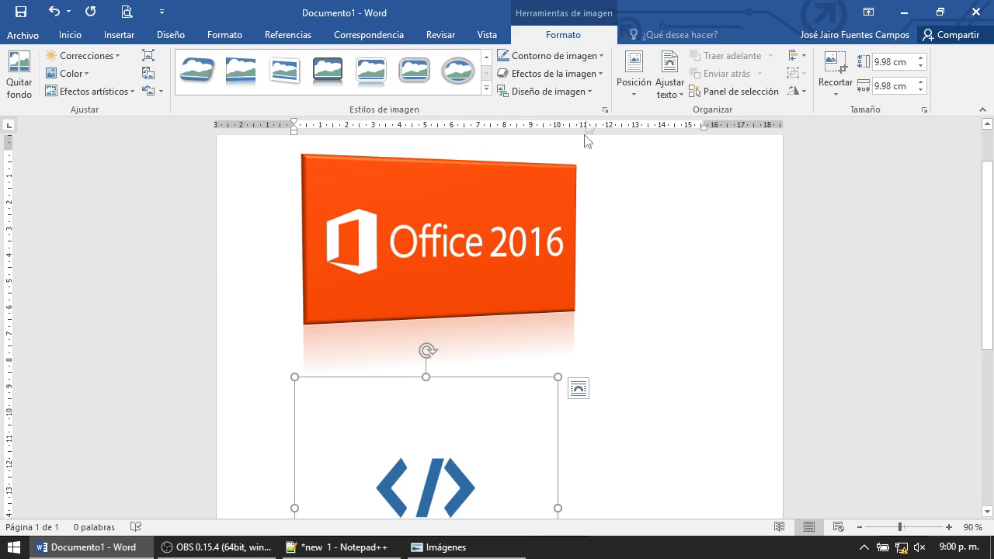
# Give the Code Stack picture the simple white frame picture style.
pyautogui.click(594, 54)
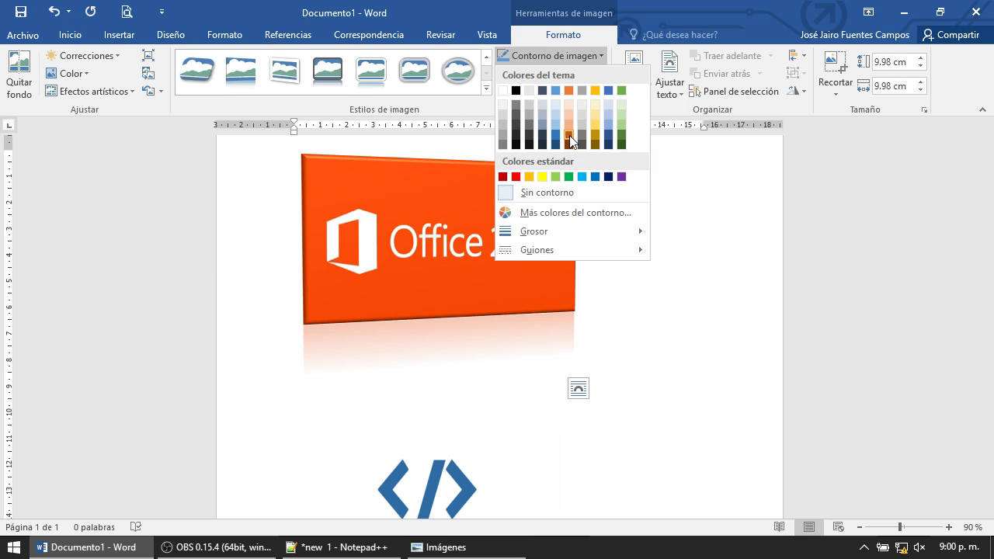
pyautogui.scroll(-3, 559, 186)
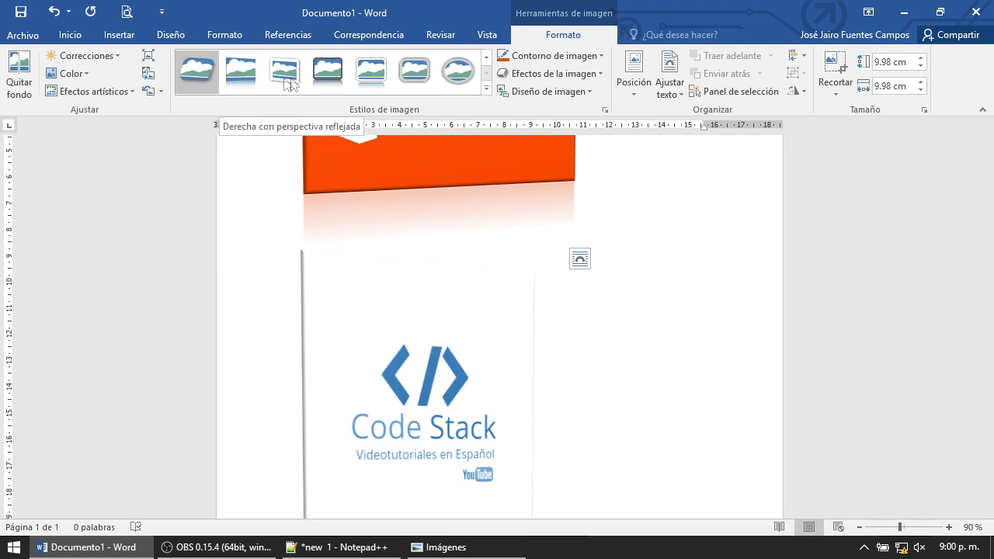
pyautogui.click(486, 88)
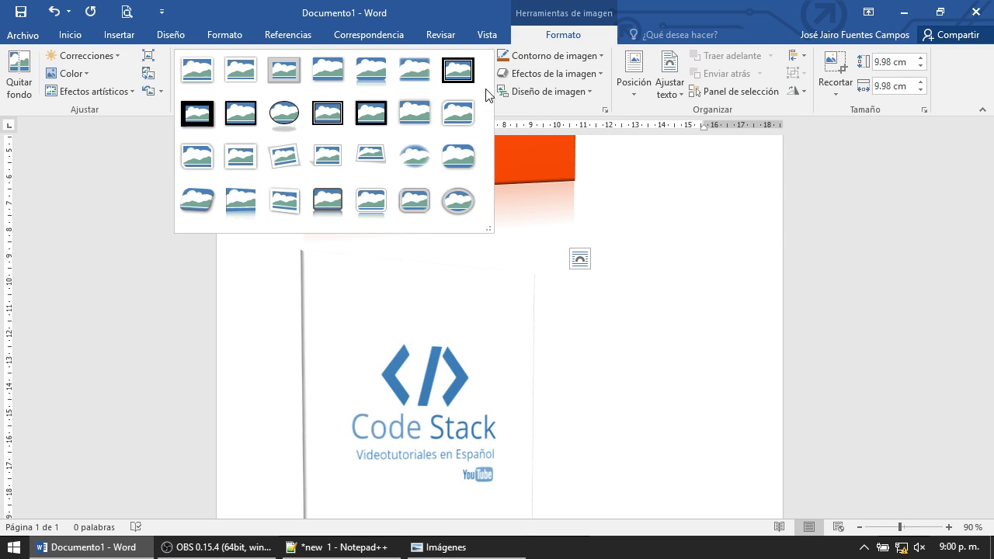
pyautogui.click(208, 66)
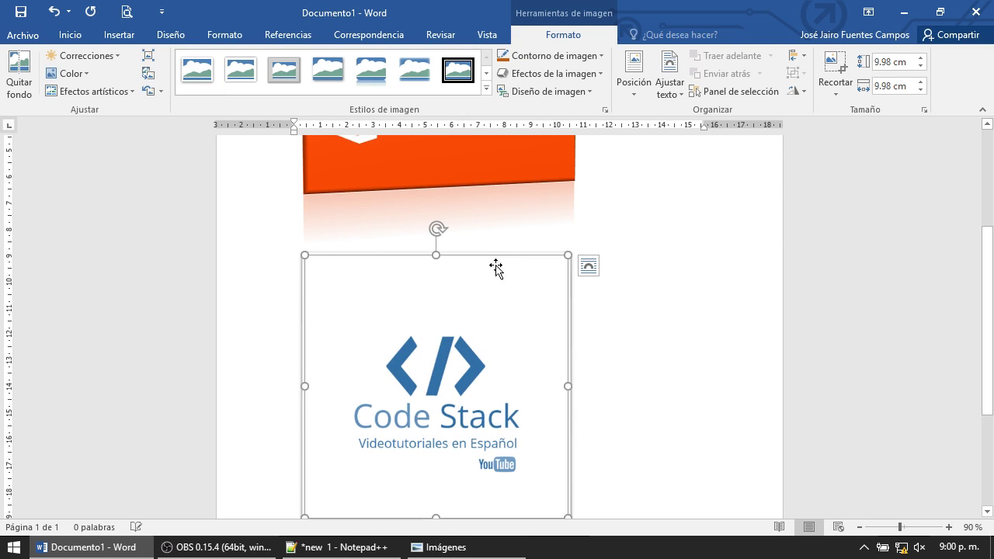
pyautogui.click(593, 75)
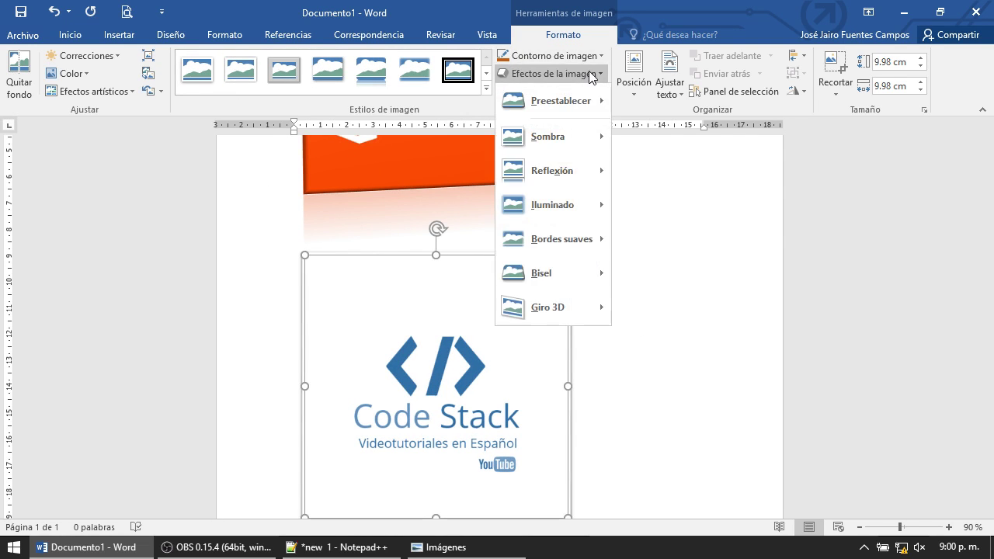
pyautogui.click(569, 78)
# Apply a dark outline colour to the Office 2016 logo.
pyautogui.click(584, 58)
pyautogui.click(585, 58)
pyautogui.click(466, 166)
pyautogui.click(575, 56)
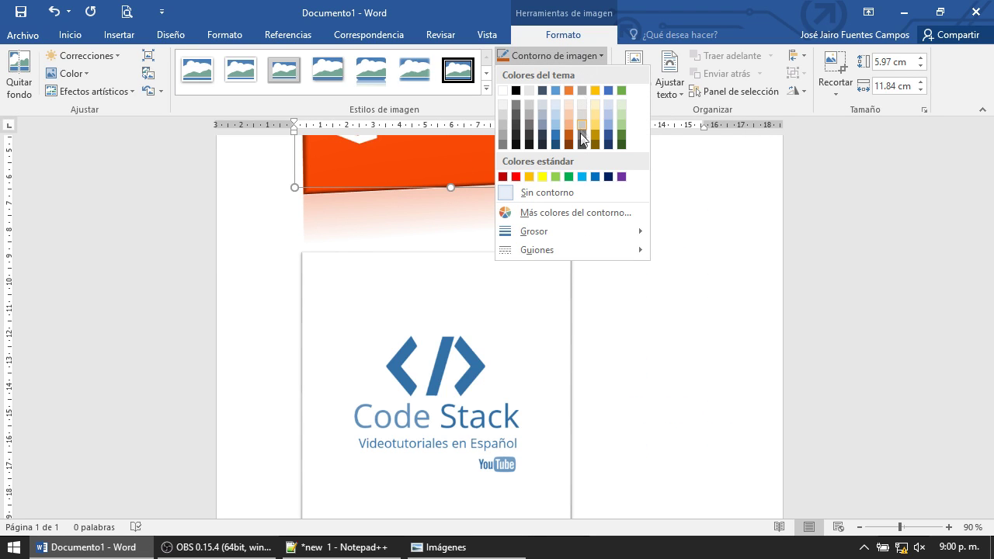
pyautogui.click(608, 140)
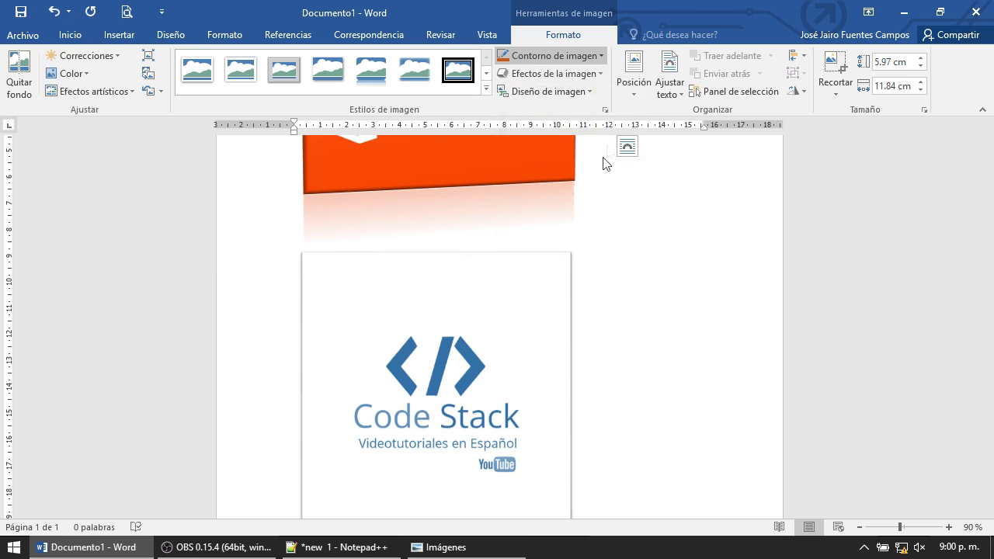
pyautogui.scroll(5, 555, 211)
pyautogui.click(676, 249)
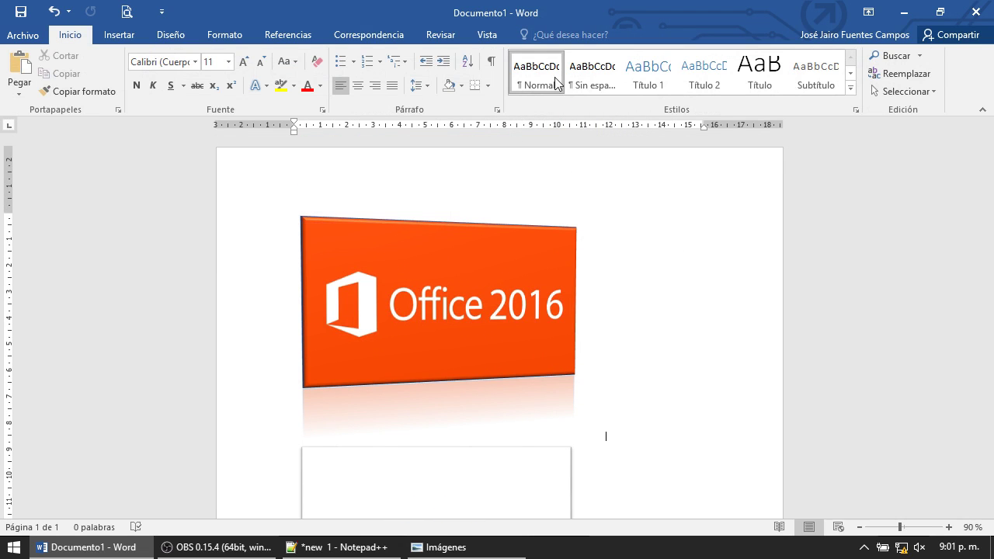
# Add the first Exterior shadow preset, offset bottom-right, to the Office 2016 logo.
pyautogui.scroll(-3, 559, 194)
pyautogui.click(472, 215)
pyautogui.scroll(2, 512, 139)
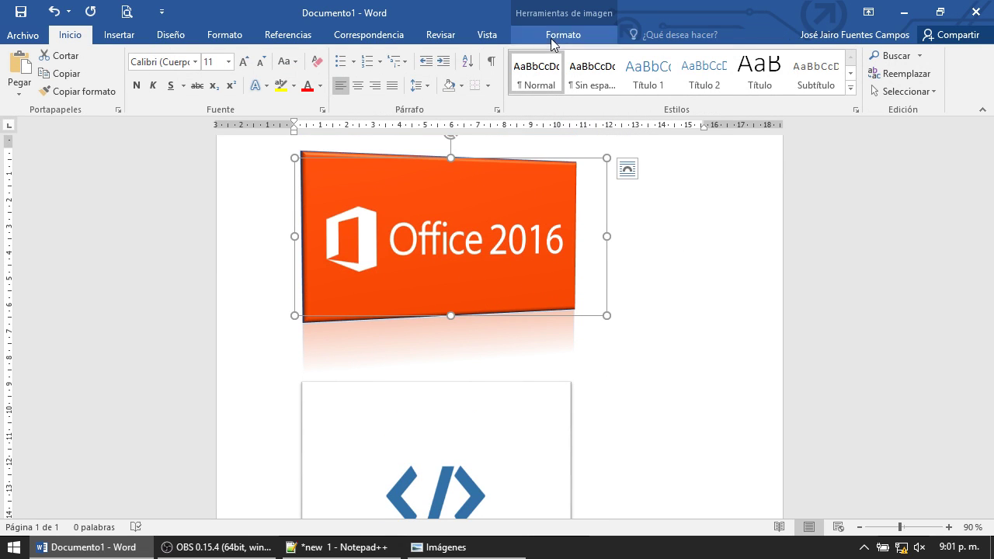
pyautogui.click(563, 34)
pyautogui.click(551, 73)
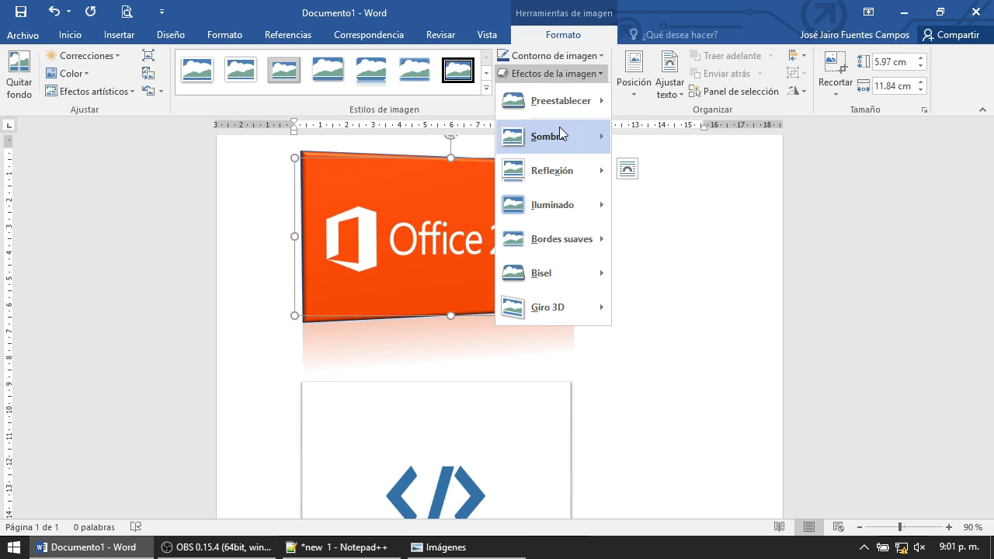
pyautogui.moveTo(559, 136)
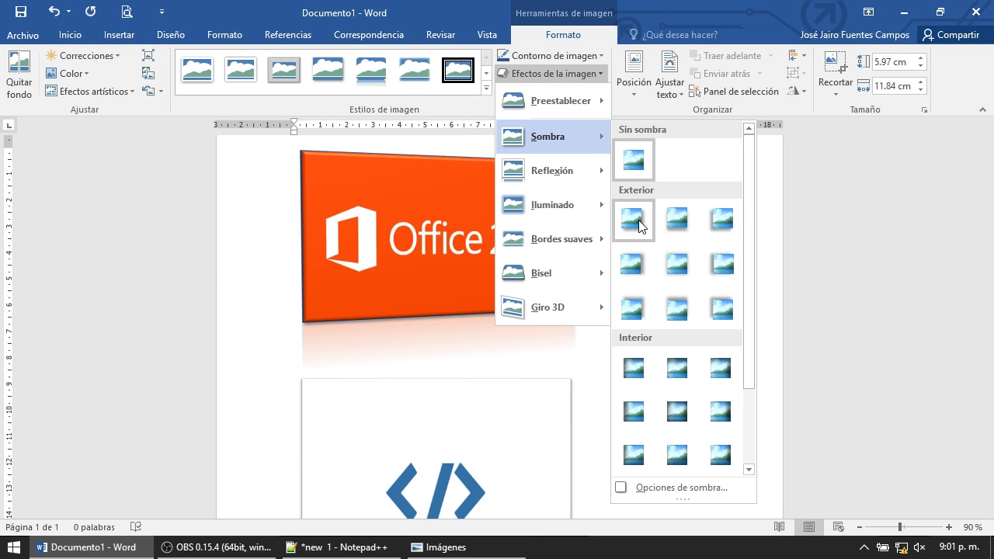
pyautogui.click(641, 219)
# Browse the picture styles gallery for the Code Stack picture without choosing a style.
pyautogui.click(484, 435)
pyautogui.click(486, 88)
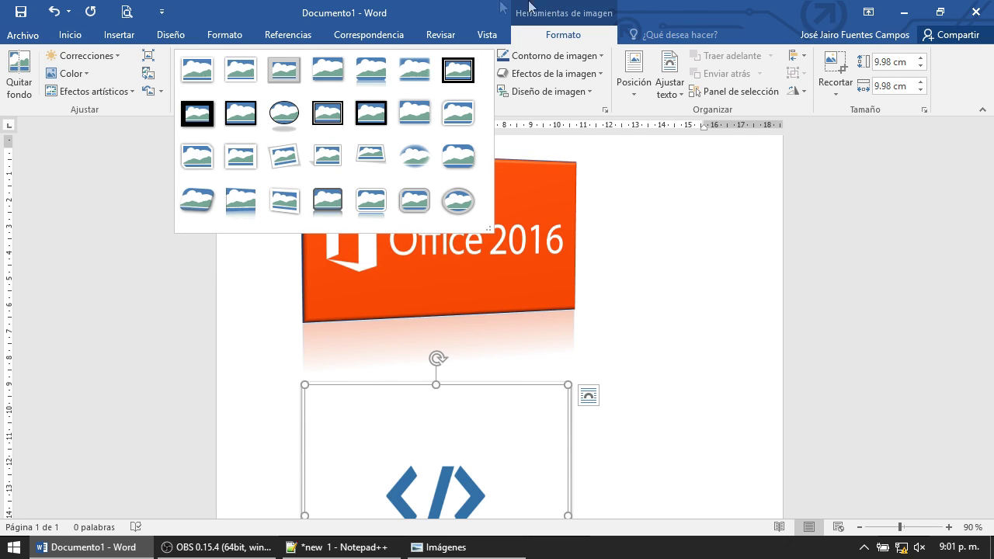
pyautogui.click(293, 183)
pyautogui.scroll(-3, 479, 324)
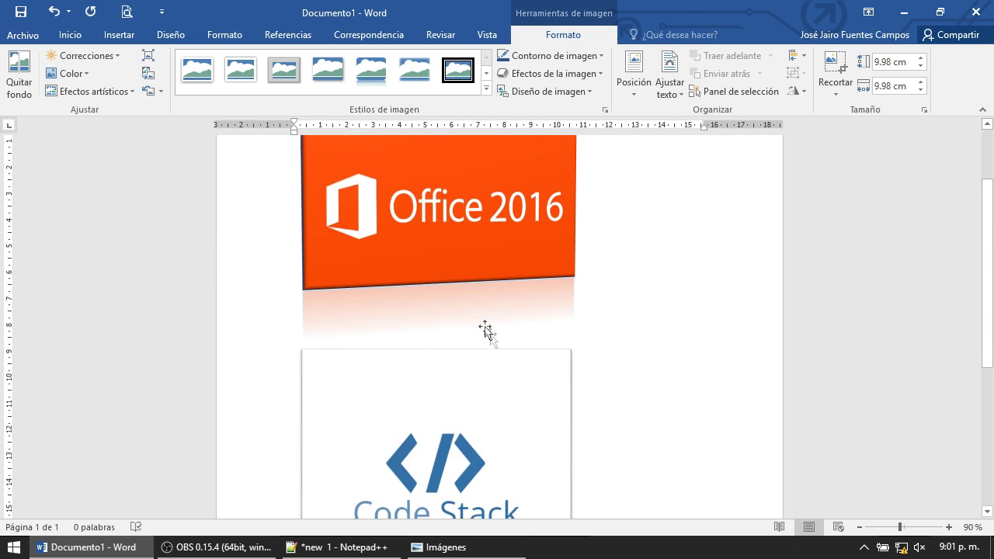
# Reset the Code Stack picture with 'Restablecer imagen y tamaño', restoring its 21.16 cm size.
pyautogui.click(555, 74)
pyautogui.moveTo(574, 107)
pyautogui.click(626, 126)
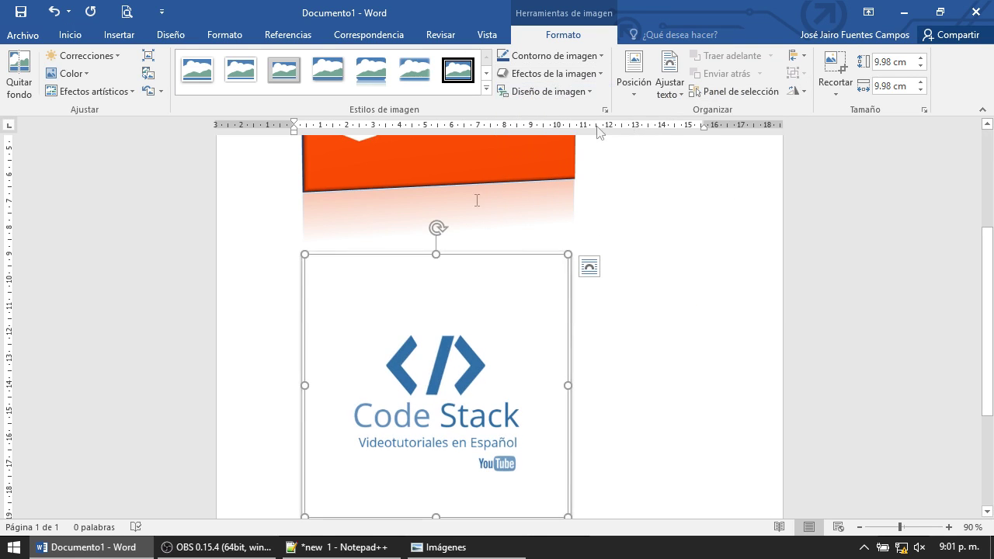
pyautogui.click(636, 327)
pyautogui.click(459, 348)
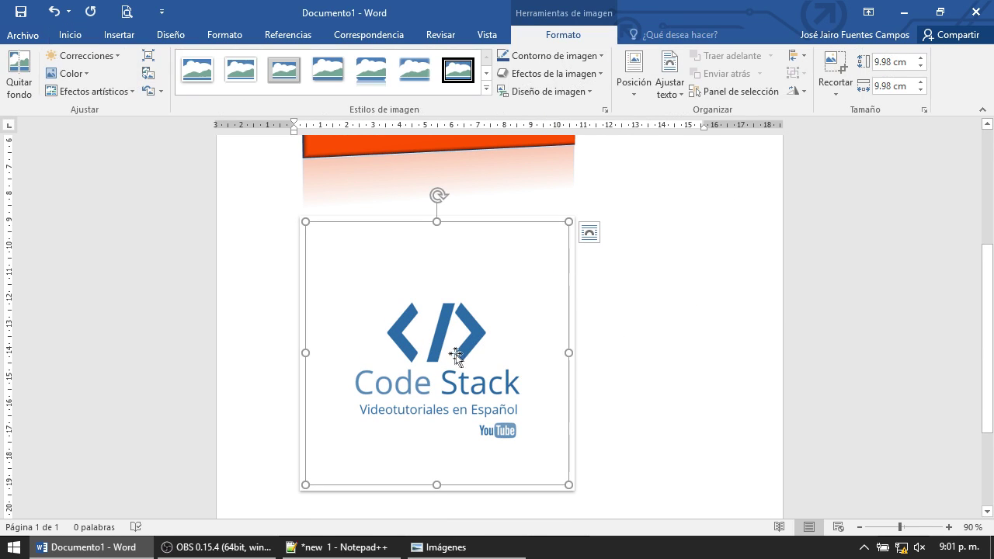
pyautogui.click(485, 90)
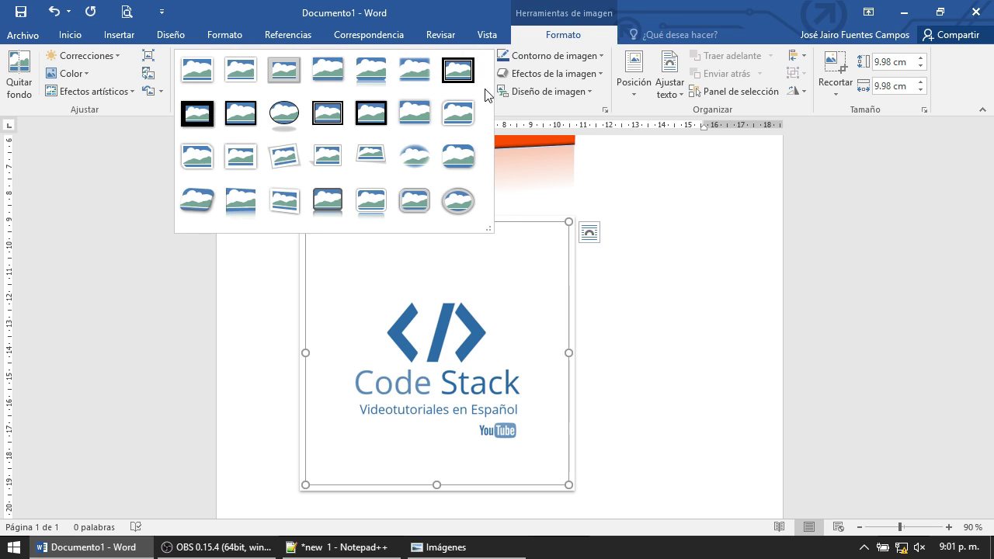
pyautogui.press('Escape')
pyautogui.click(149, 90)
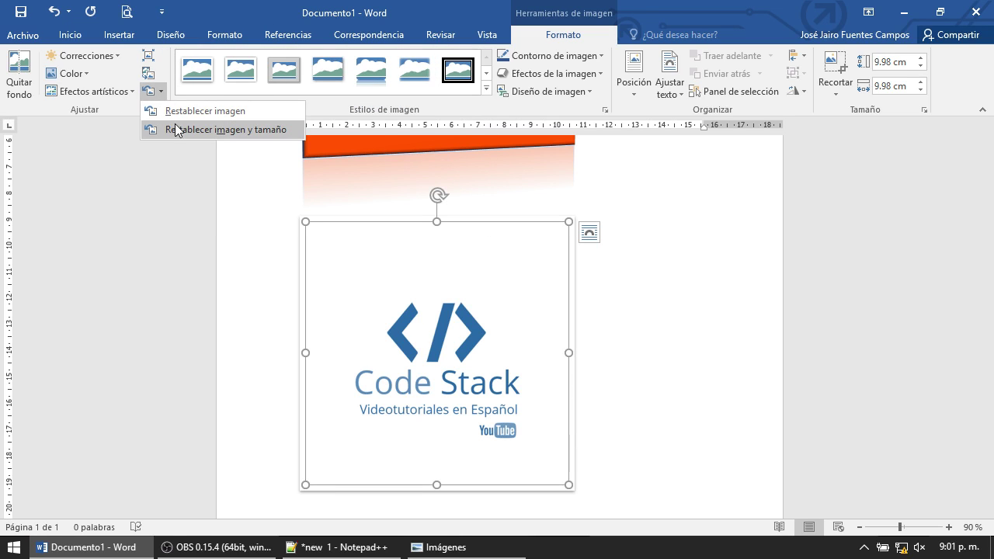
pyautogui.click(177, 129)
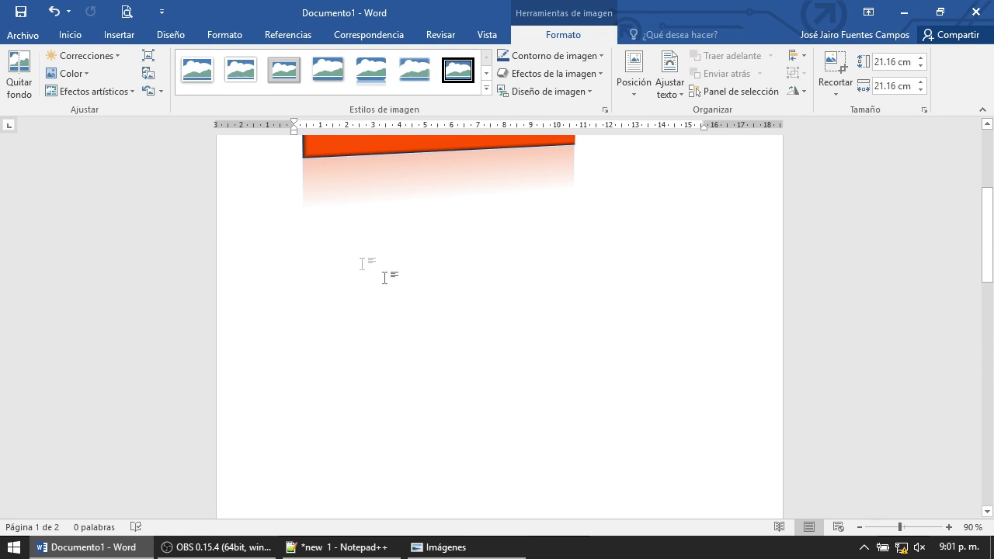
# Apply a full reflection effect to the Code Stack picture.
pyautogui.scroll(-3, 385, 277)
pyautogui.scroll(-4, 410, 286)
pyautogui.scroll(-2, 403, 291)
pyautogui.scroll(2, 401, 288)
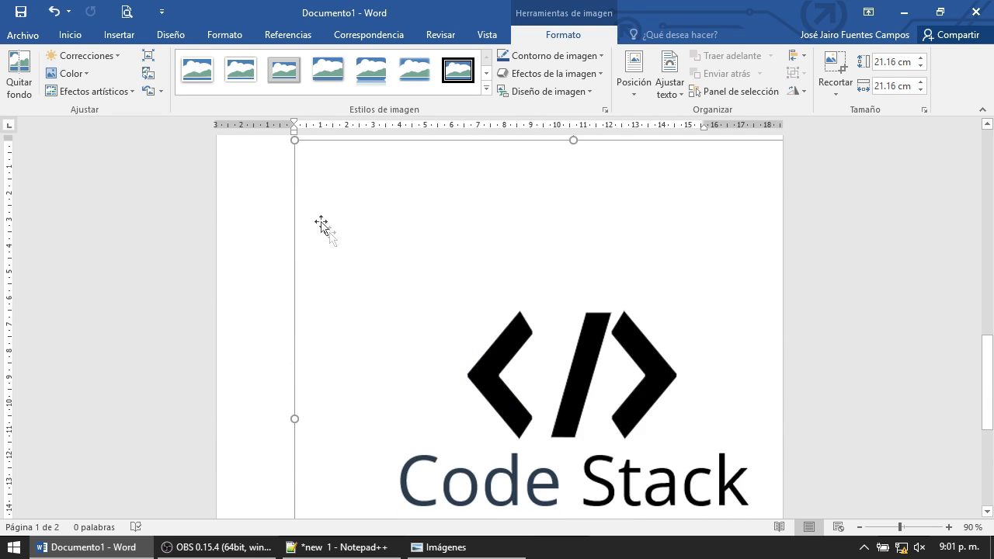
pyautogui.scroll(3, 320, 225)
pyautogui.moveTo(295, 271)
pyautogui.mouseDown()
pyautogui.moveTo(536, 440)
pyautogui.moveTo(461, 344)
pyautogui.mouseUp()
pyautogui.scroll(2, 481, 304)
pyautogui.click(546, 74)
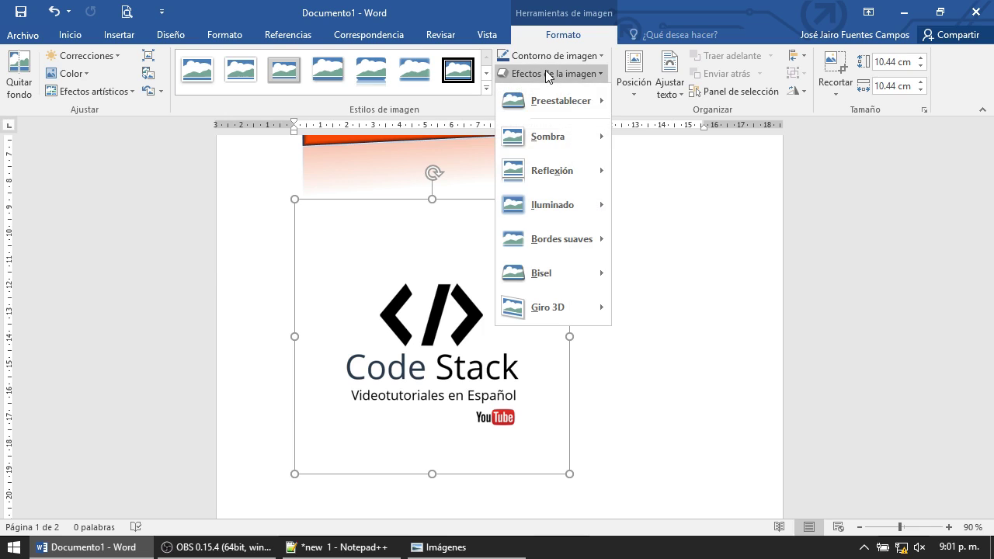
pyautogui.moveTo(548, 140)
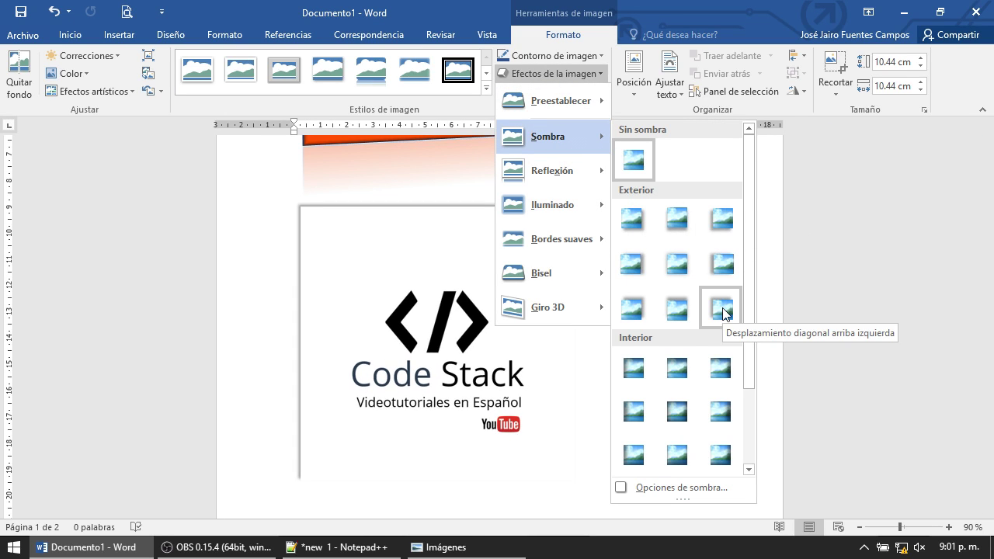
pyautogui.moveTo(569, 172)
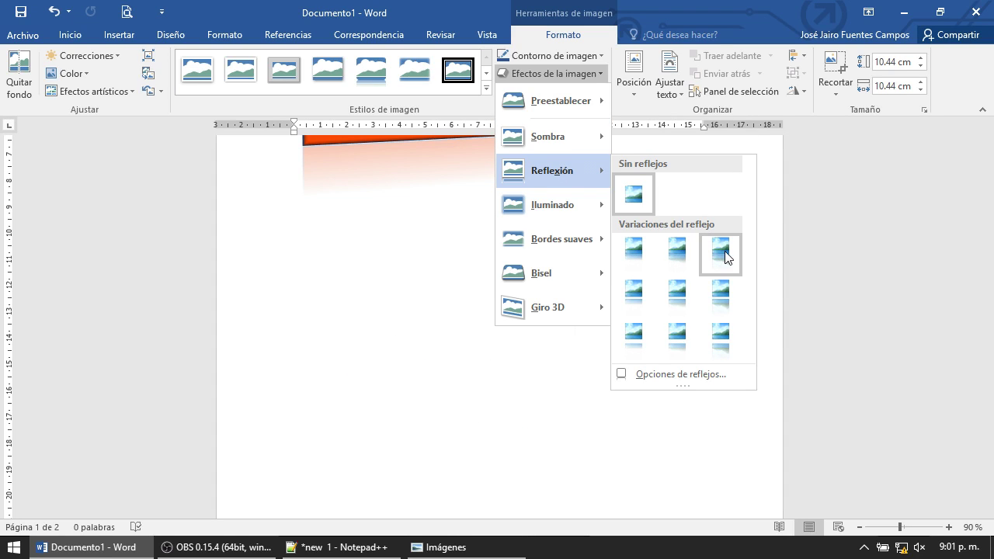
pyautogui.click(722, 300)
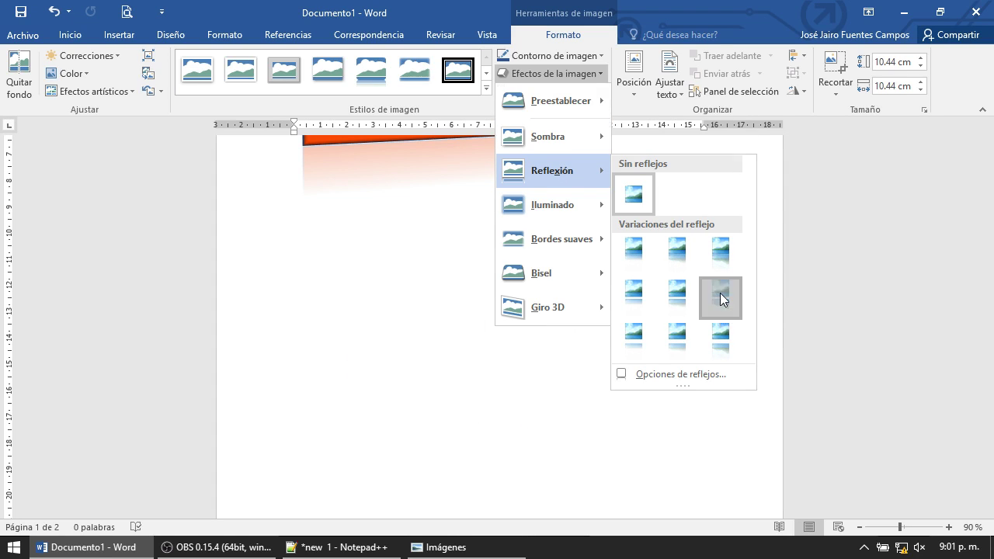
# Shrink the Code Stack logo from 10.44 cm to 6.29 cm square with two corner-handle drags.
pyautogui.scroll(-3, 567, 319)
pyautogui.scroll(-3, 567, 326)
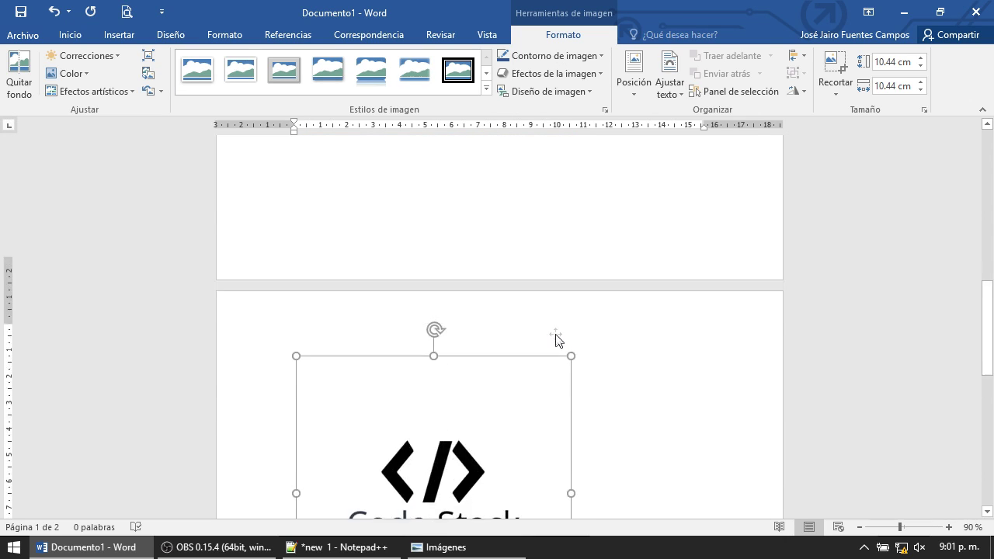
pyautogui.scroll(-6, 559, 340)
pyautogui.moveTo(575, 406); pyautogui.dragTo(498, 330)
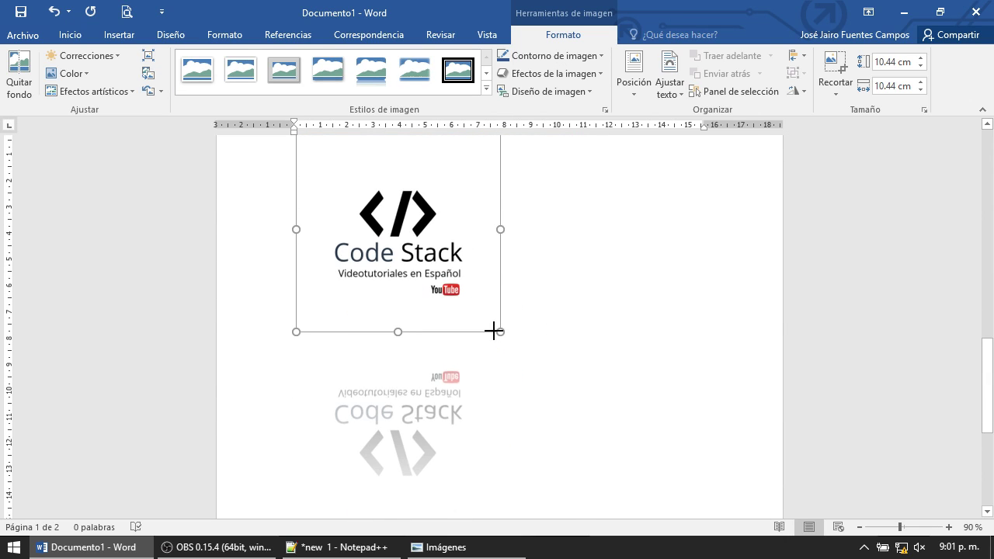
pyautogui.scroll(2, 468, 304)
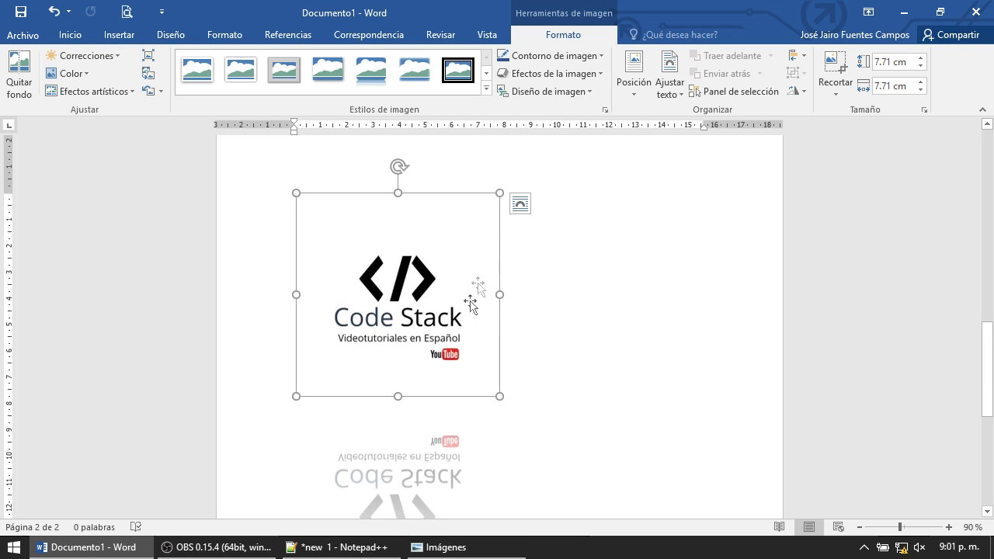
pyautogui.scroll(-1, 428, 354)
pyautogui.moveTo(497, 366); pyautogui.dragTo(462, 327)
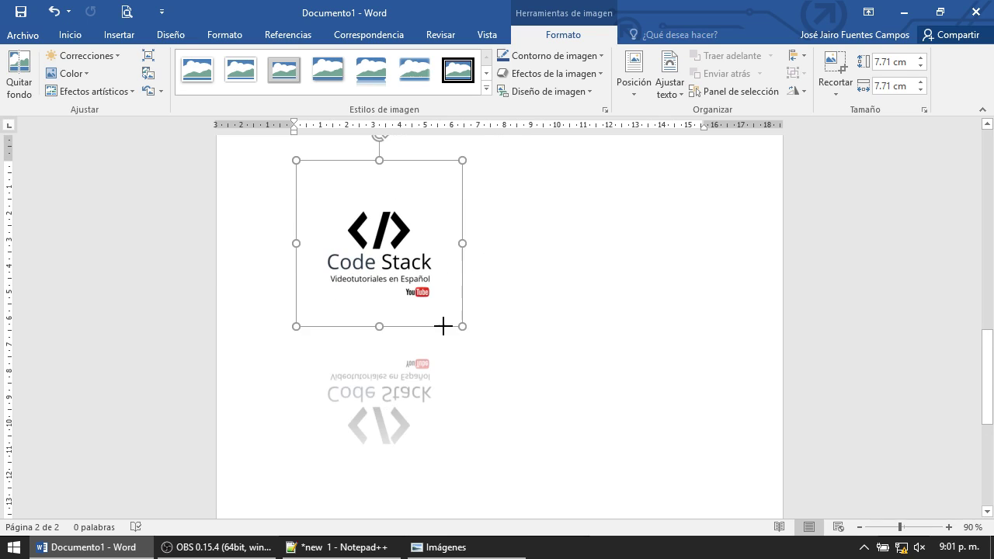
pyautogui.scroll(-3, 424, 374)
pyautogui.scroll(2, 387, 195)
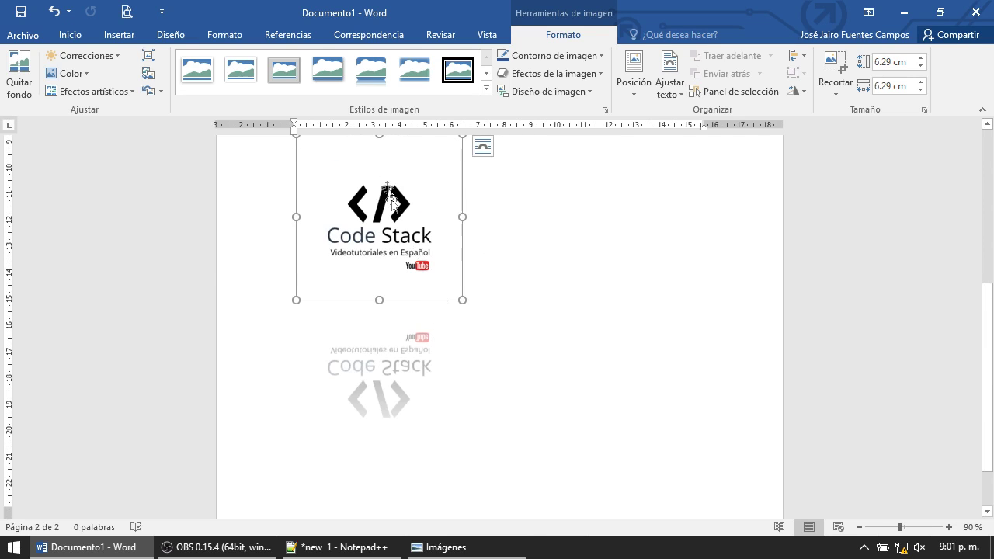
pyautogui.scroll(1, 384, 194)
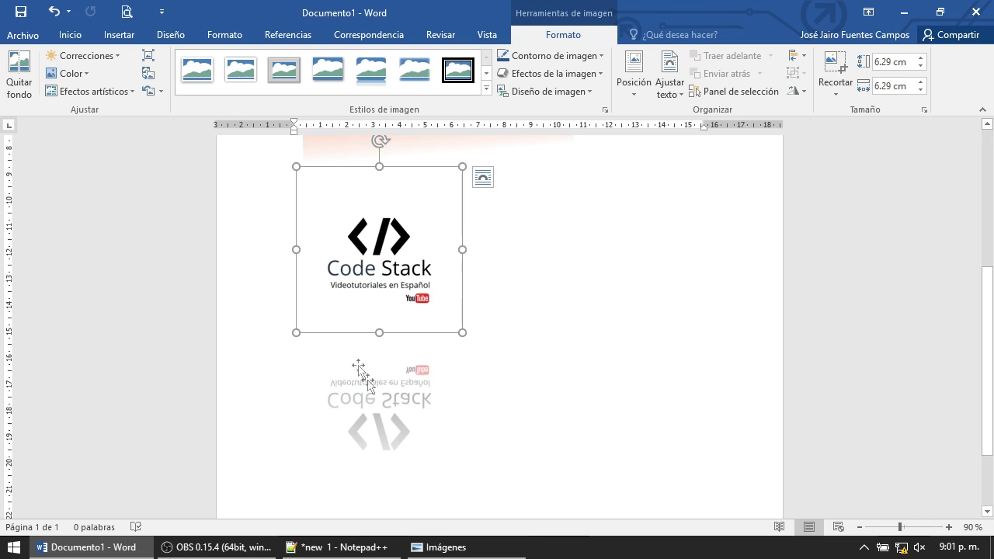
pyautogui.click(555, 73)
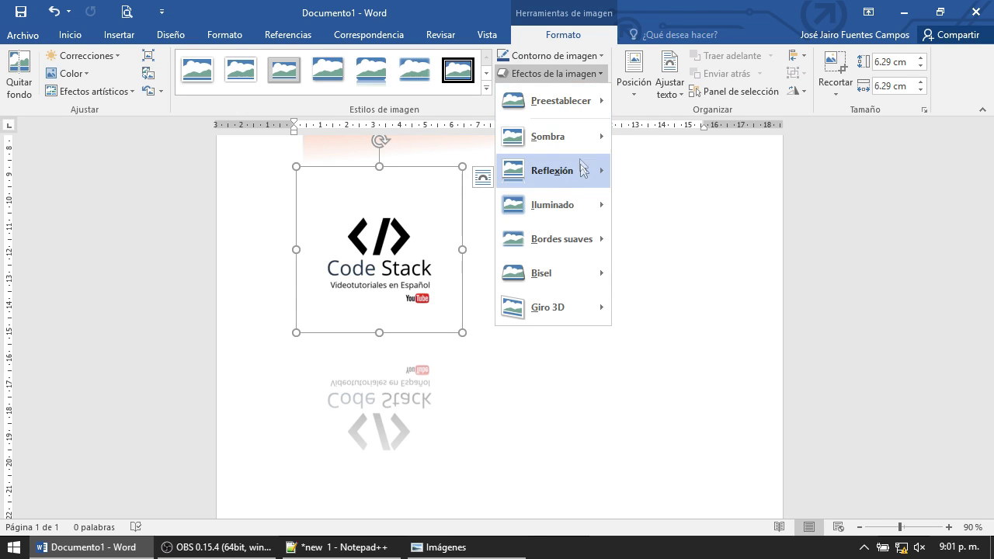
# Give the Code Stack logo an orange glow and 2,5-point soft edges.
pyautogui.moveTo(586, 212)
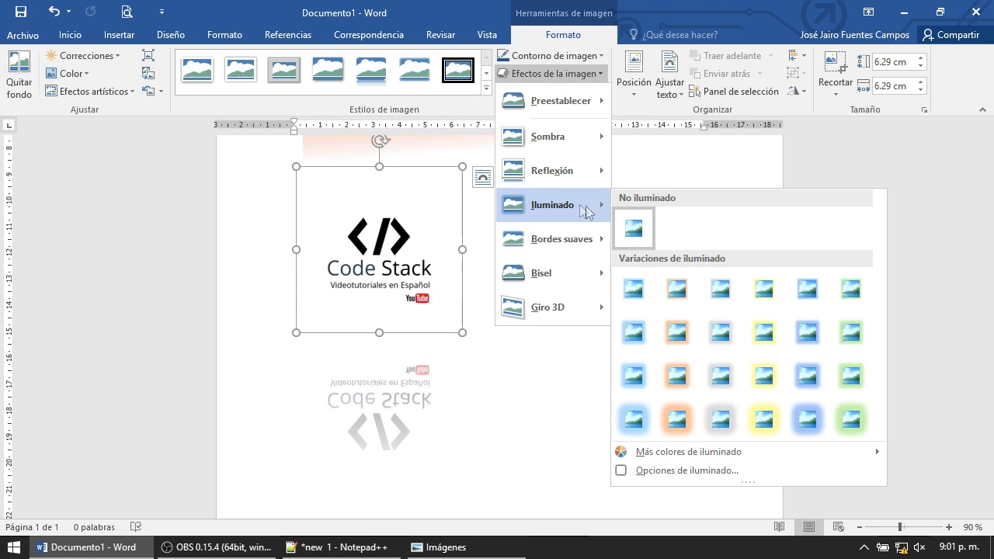
pyautogui.click(678, 338)
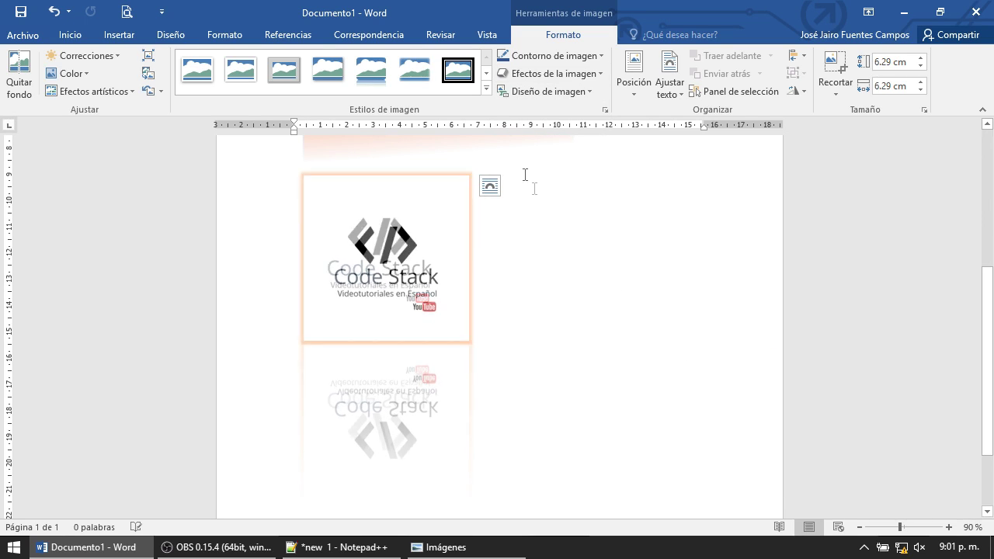
pyautogui.click(542, 76)
pyautogui.moveTo(588, 239)
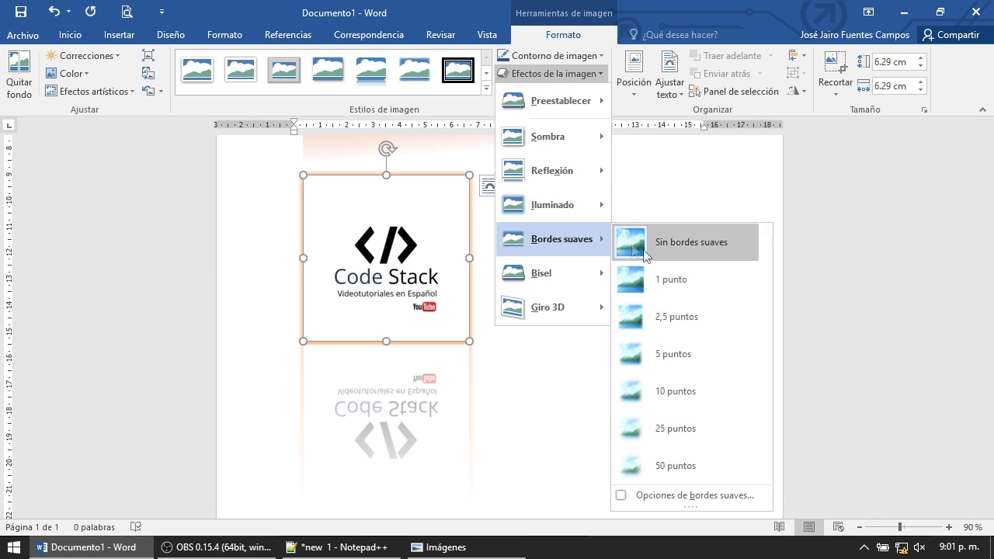
pyautogui.click(667, 322)
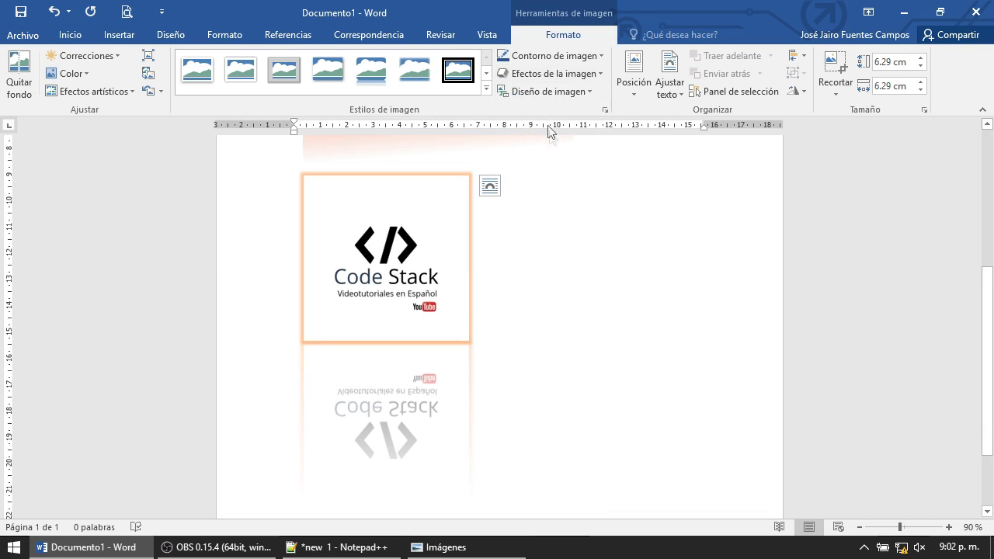
# Add a bevel and a tilted parallel 3D rotation to the Code Stack logo.
pyautogui.click(553, 73)
pyautogui.moveTo(571, 258)
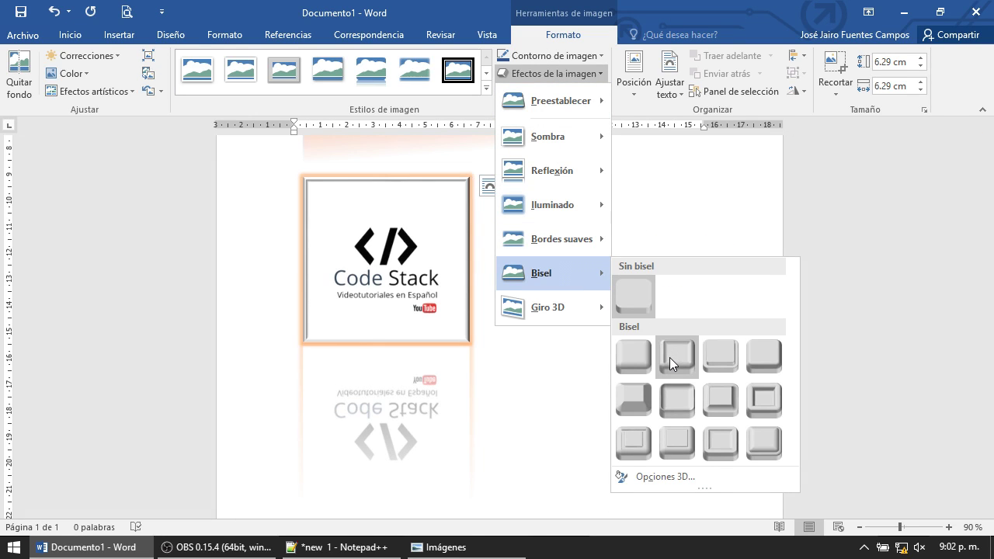
pyautogui.click(670, 357)
pyautogui.click(551, 73)
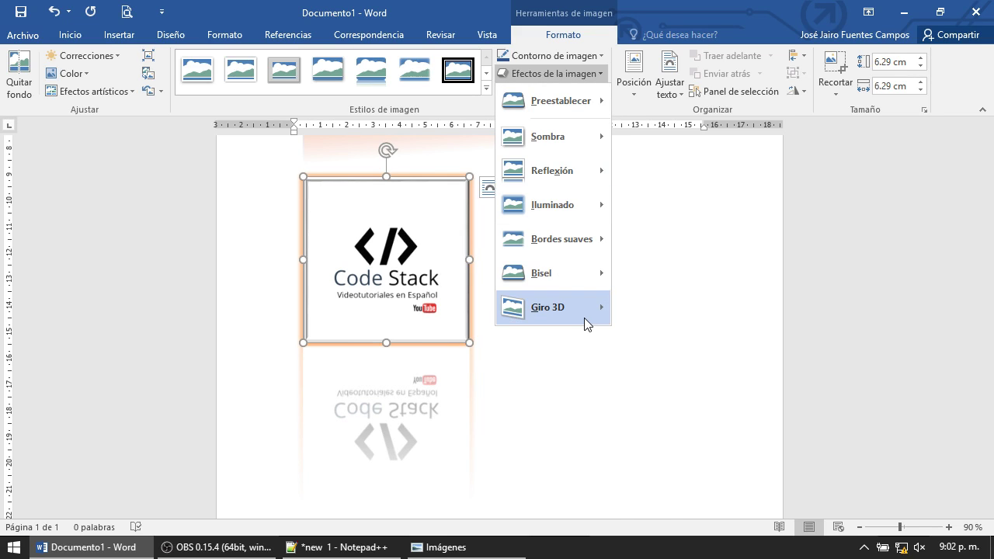
pyautogui.moveTo(584, 315)
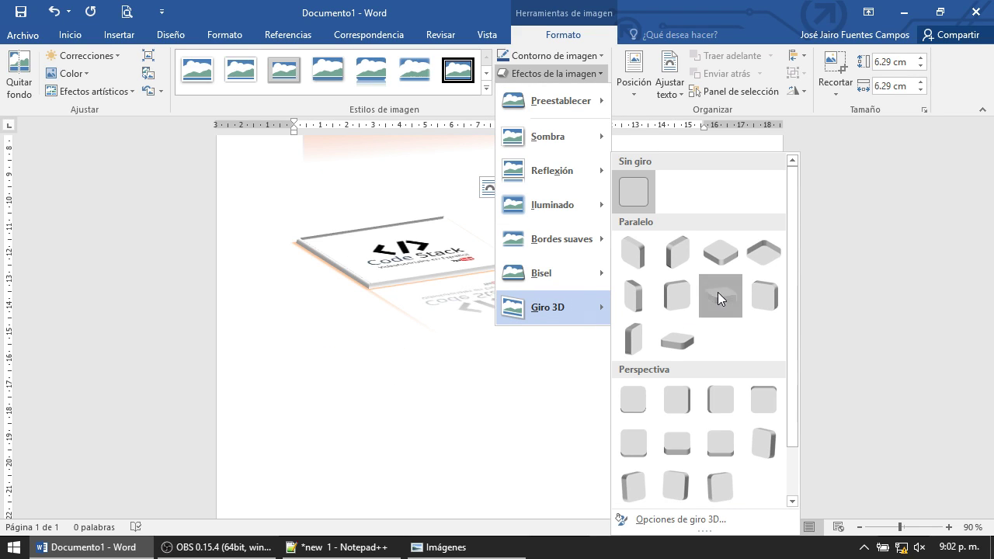
pyautogui.click(718, 291)
pyautogui.scroll(2, 544, 284)
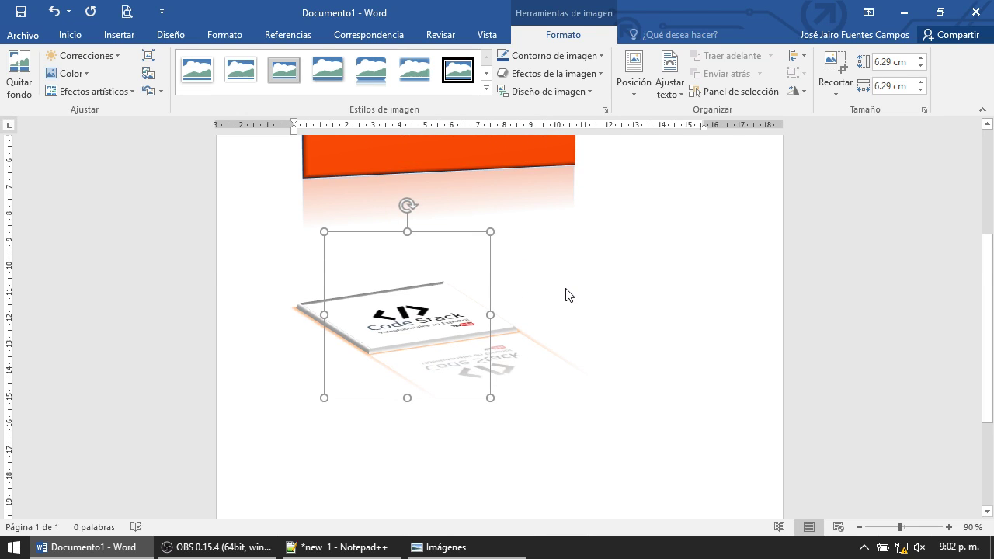
# Convert the Code Stack logo into a captioned SmartArt picture layout titled YouTube.
pyautogui.scroll(2, 571, 299)
pyautogui.click(593, 341)
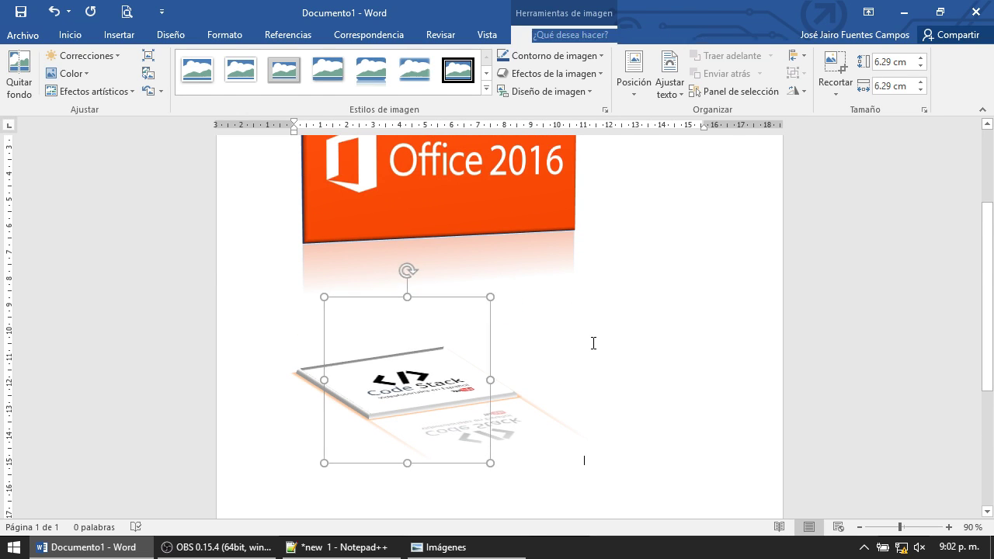
pyautogui.click(482, 379)
pyautogui.click(589, 92)
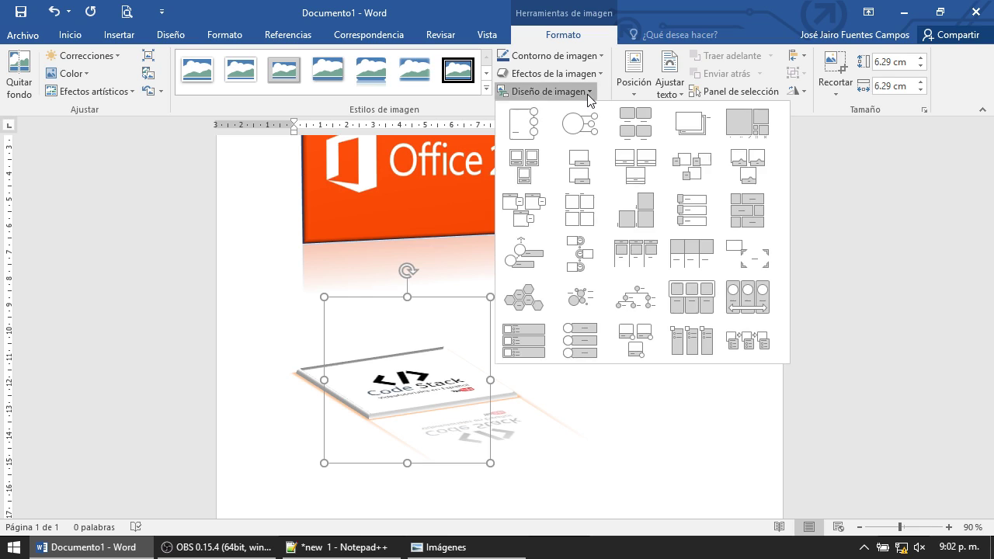
pyautogui.click(587, 93)
pyautogui.click(583, 91)
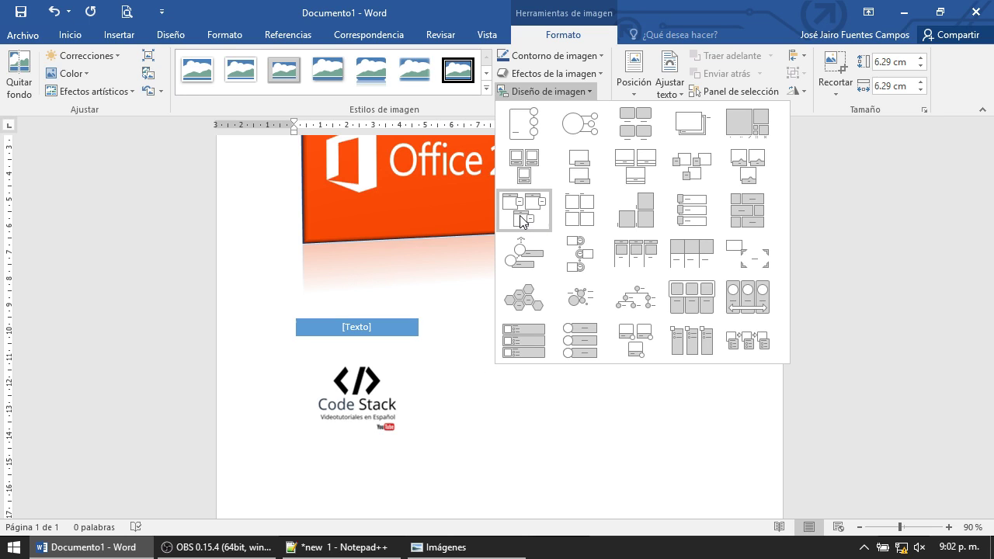
pyautogui.click(521, 221)
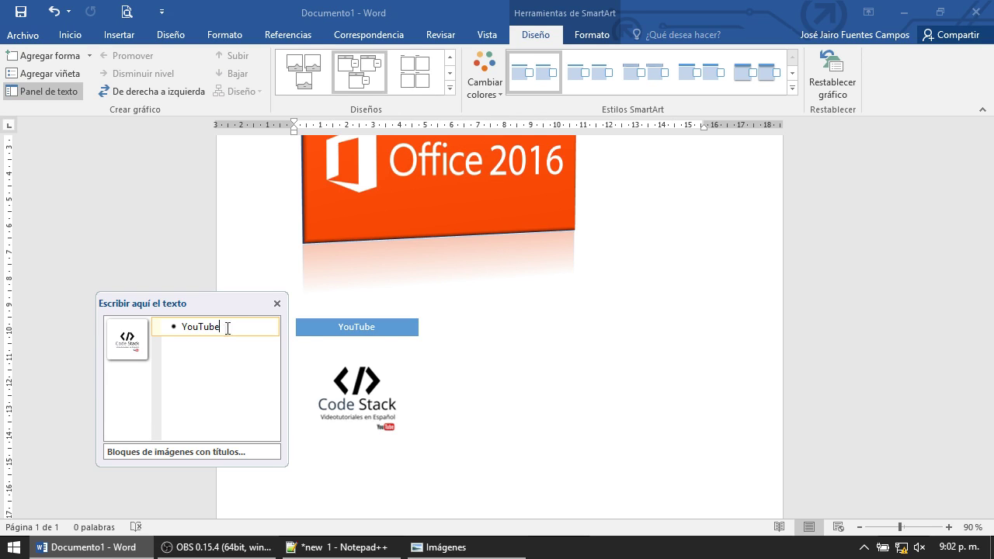
# Hide the SmartArt text pane and select the Office 2016 picture.
pyautogui.click(277, 303)
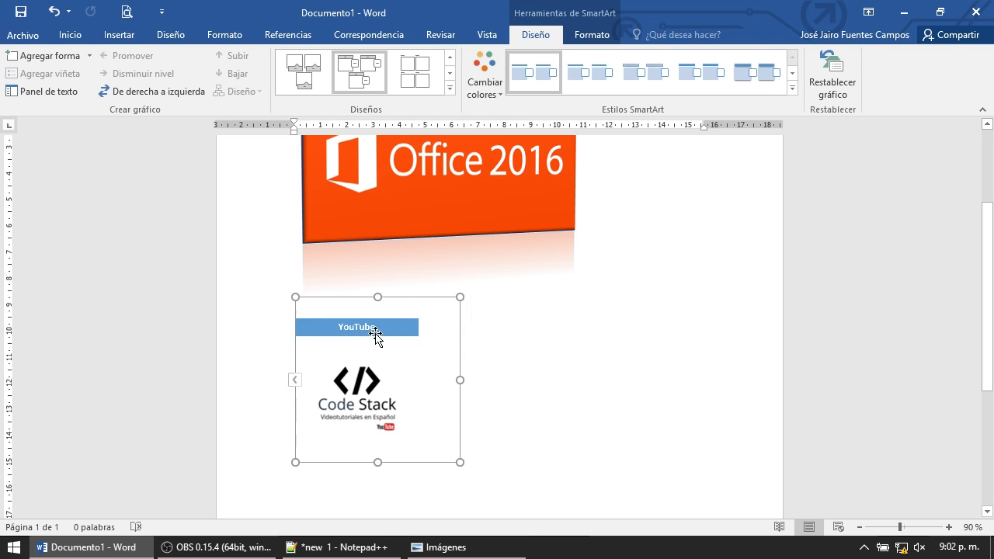
pyautogui.click(497, 354)
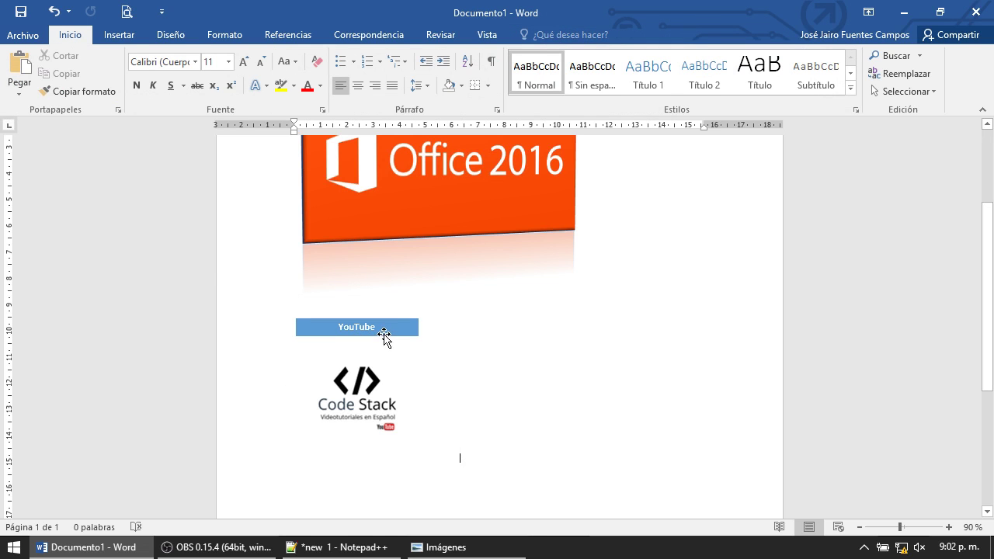
pyautogui.click(372, 385)
pyautogui.scroll(3, 460, 237)
pyautogui.click(460, 237)
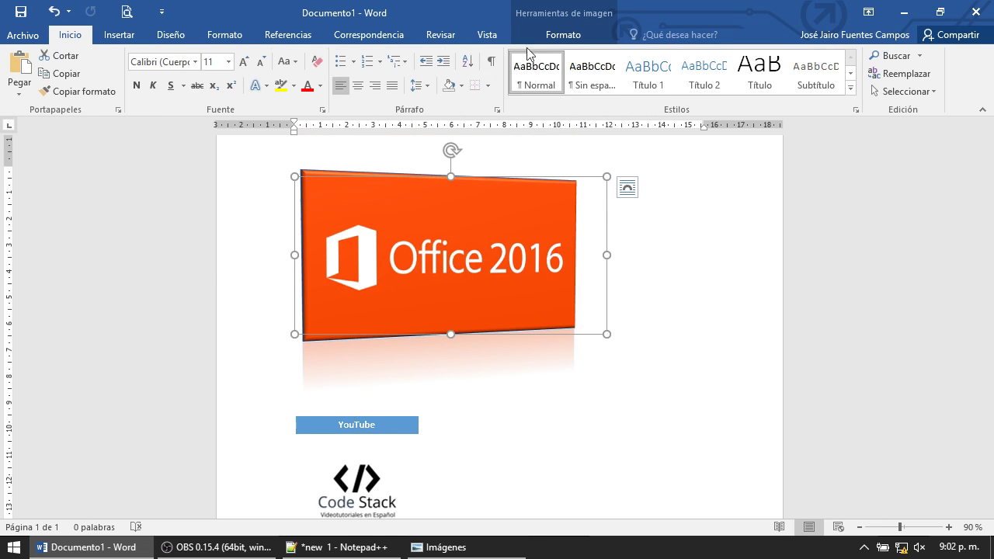
# Turn the Office 2016 image into a Captioned Picture SmartArt with the caption 'Codesack'.
pyautogui.click(560, 34)
pyautogui.click(544, 91)
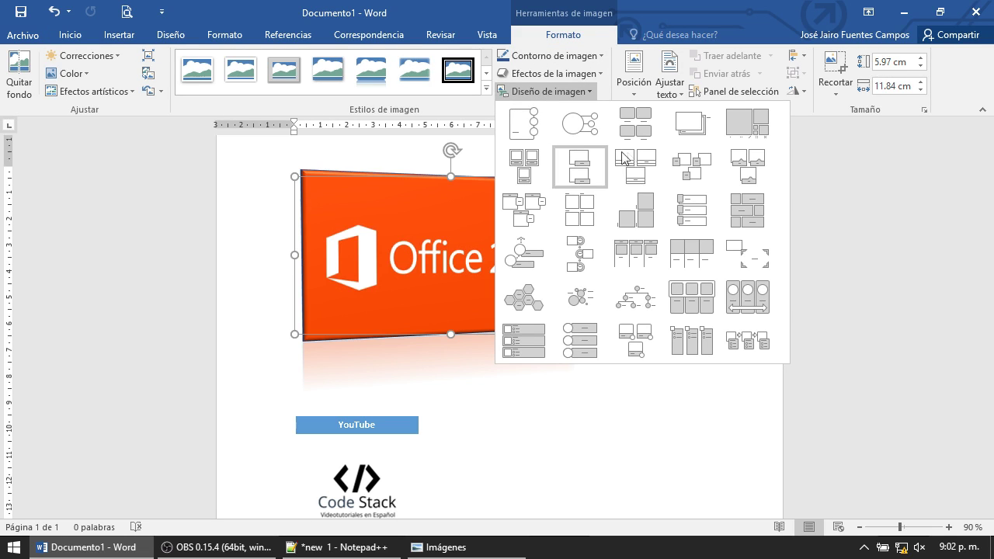
pyautogui.click(639, 177)
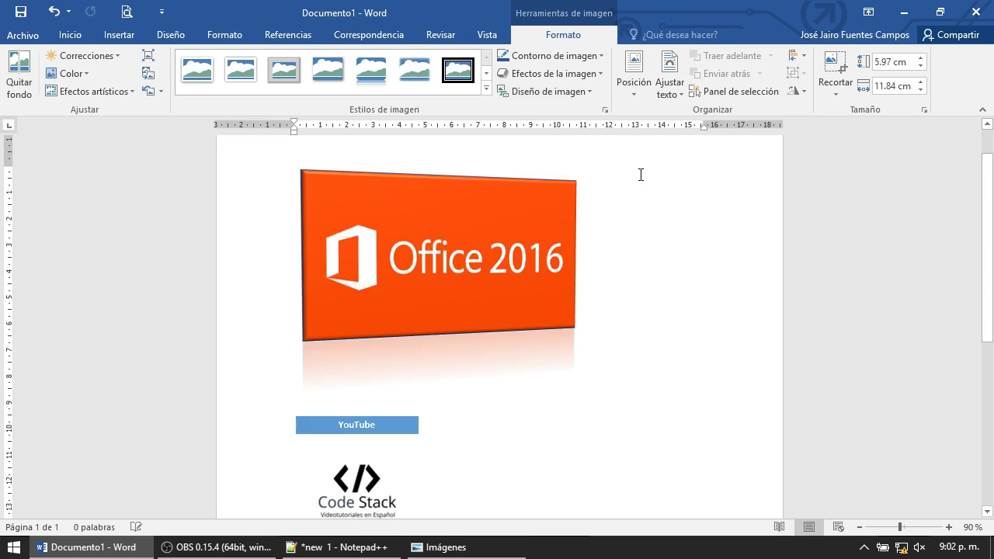
pyautogui.click(451, 303)
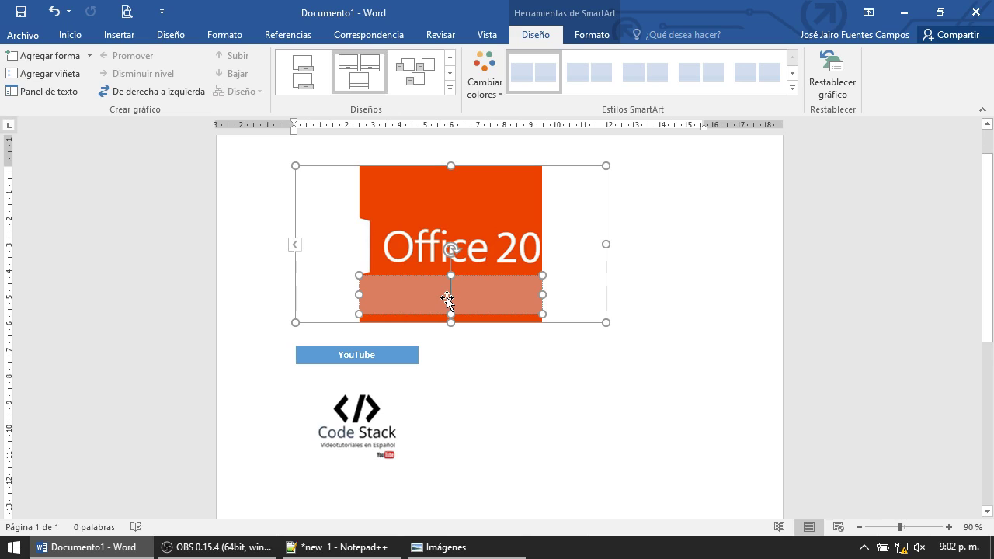
pyautogui.write('Code')
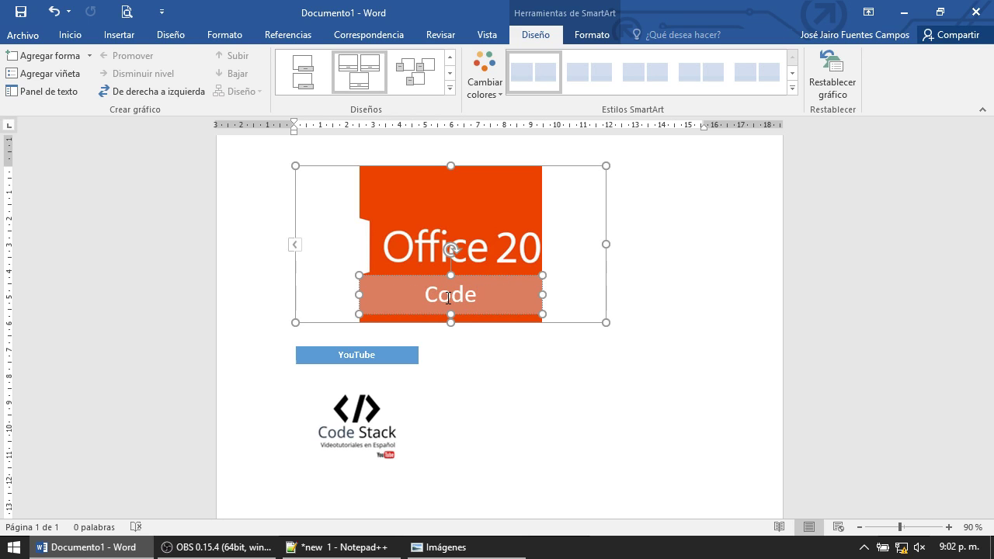
pyautogui.write('sack')
pyautogui.click(571, 318)
pyautogui.click(628, 319)
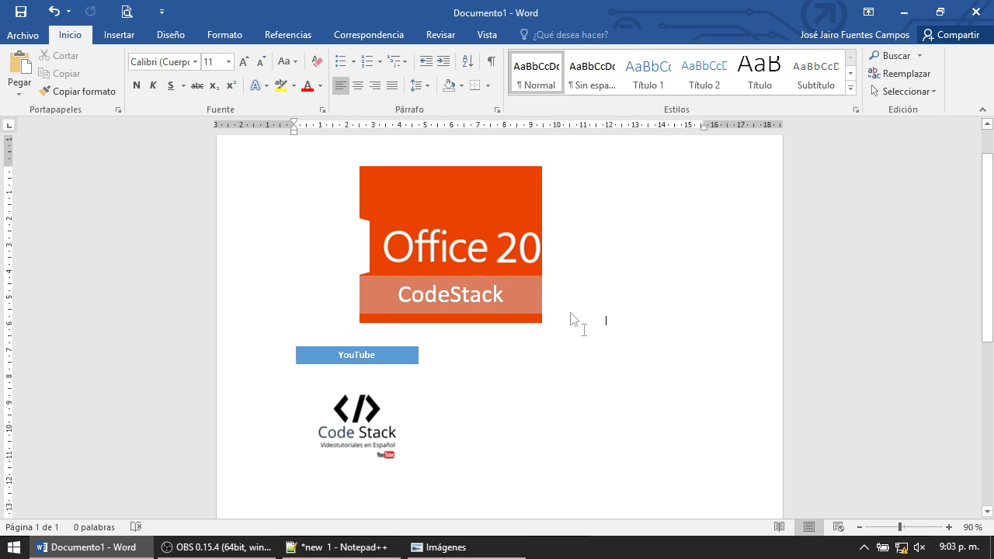
# Resize the Office 2016 SmartArt frame so the picture fills it.
pyautogui.click(499, 225)
pyautogui.moveTo(541, 243)
pyautogui.mouseDown()
pyautogui.moveTo(603, 241)
pyautogui.moveTo(556, 246)
pyautogui.mouseUp()
pyautogui.click(501, 239)
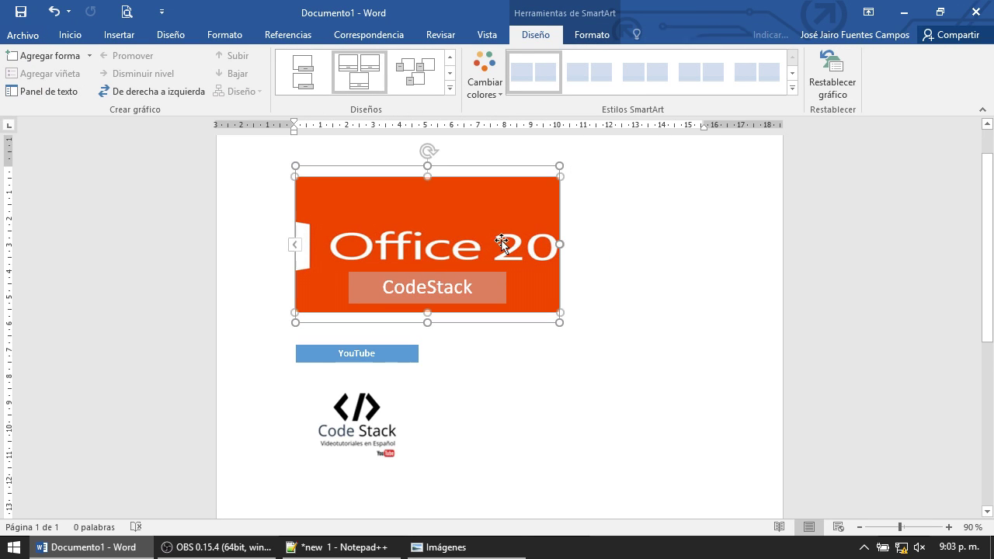
# Try several picture layouts for the SmartArt from the Diseños gallery.
pyautogui.click(416, 75)
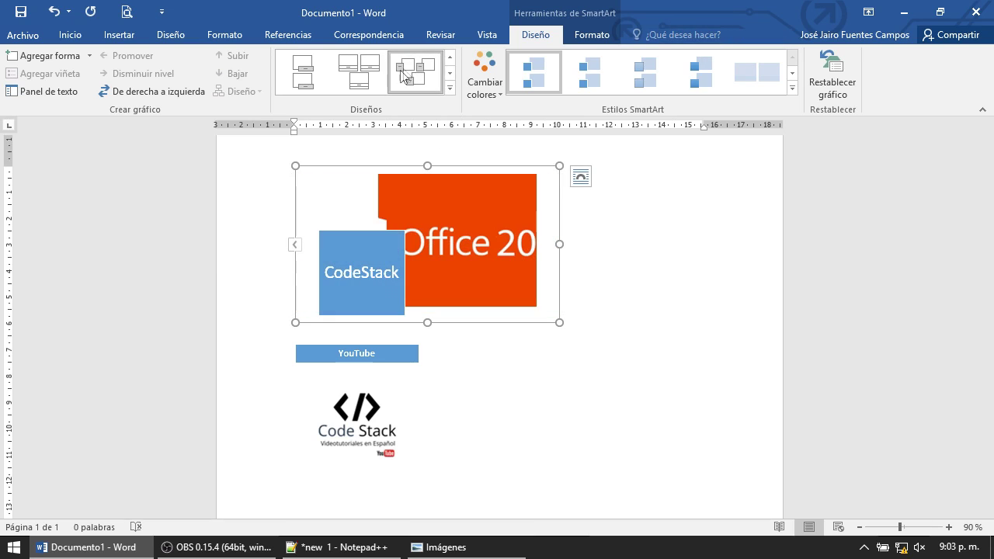
pyautogui.click(449, 88)
pyautogui.click(526, 215)
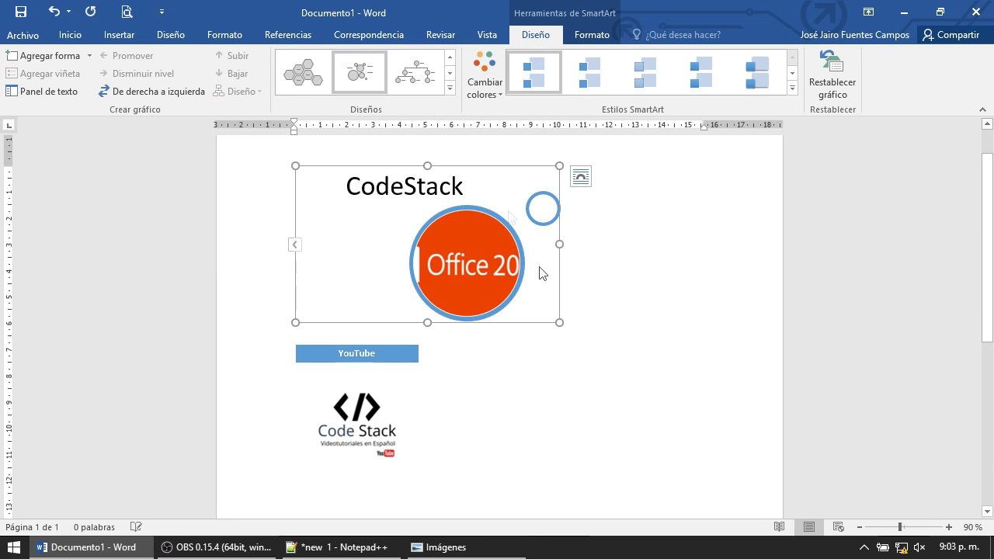
pyautogui.click(450, 88)
pyautogui.click(567, 208)
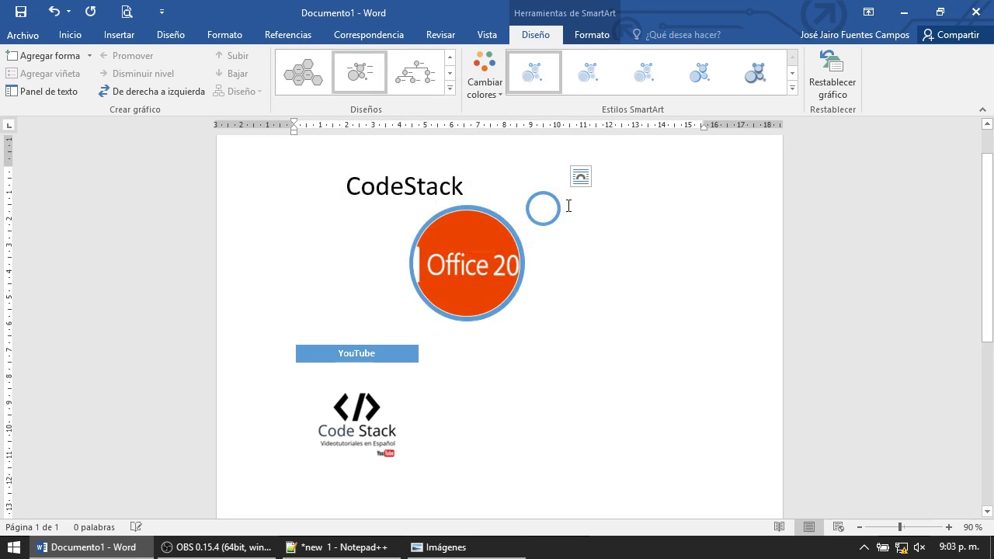
pyautogui.click(450, 87)
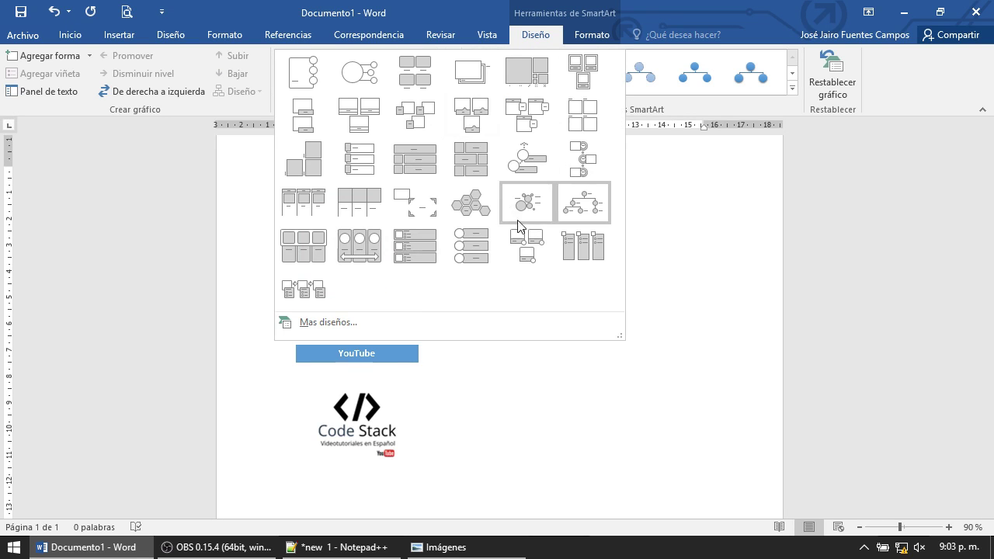
pyautogui.click(569, 255)
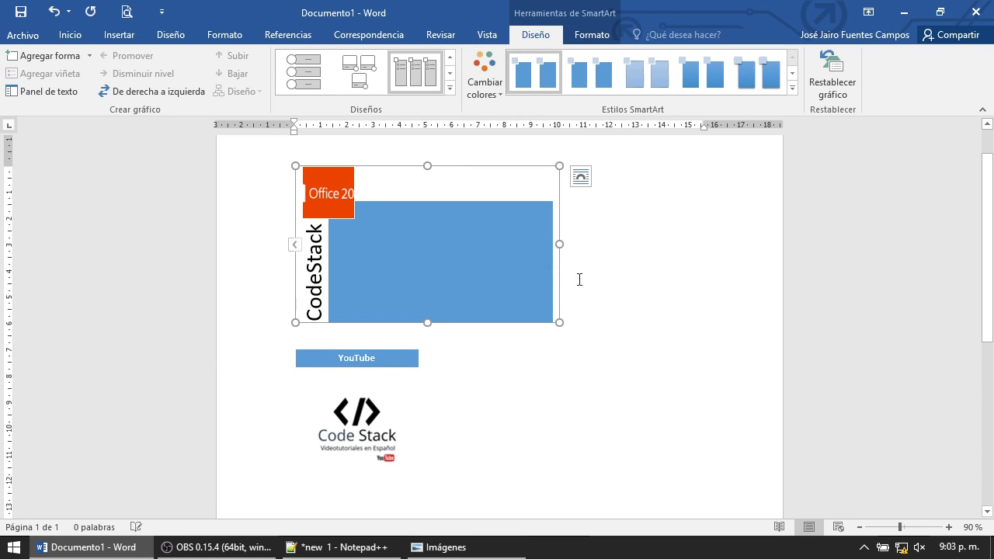
# Apply the circle-picture, caption and arrow layout and narrow the SmartArt so the YouTube logo fits beside it.
pyautogui.click(443, 235)
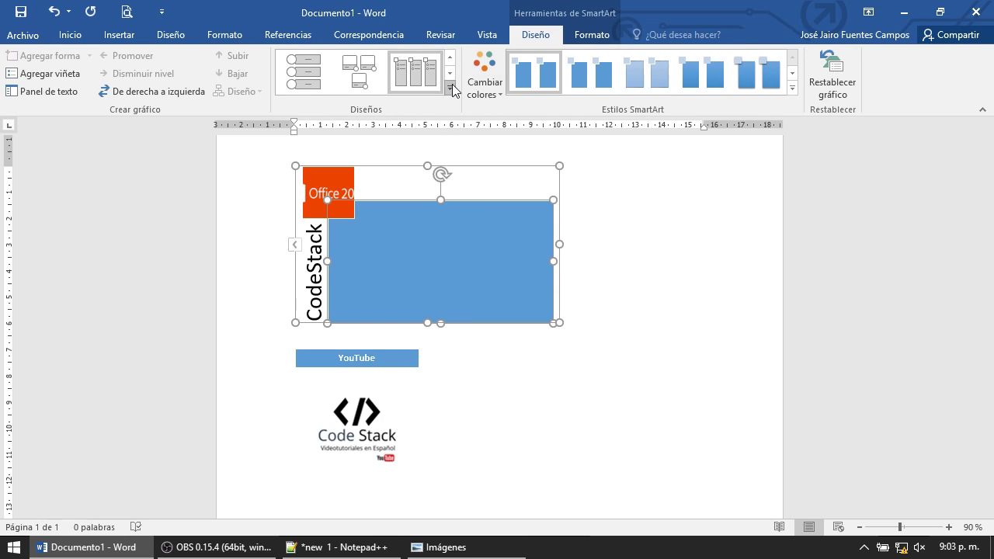
pyautogui.click(450, 92)
pyautogui.click(364, 247)
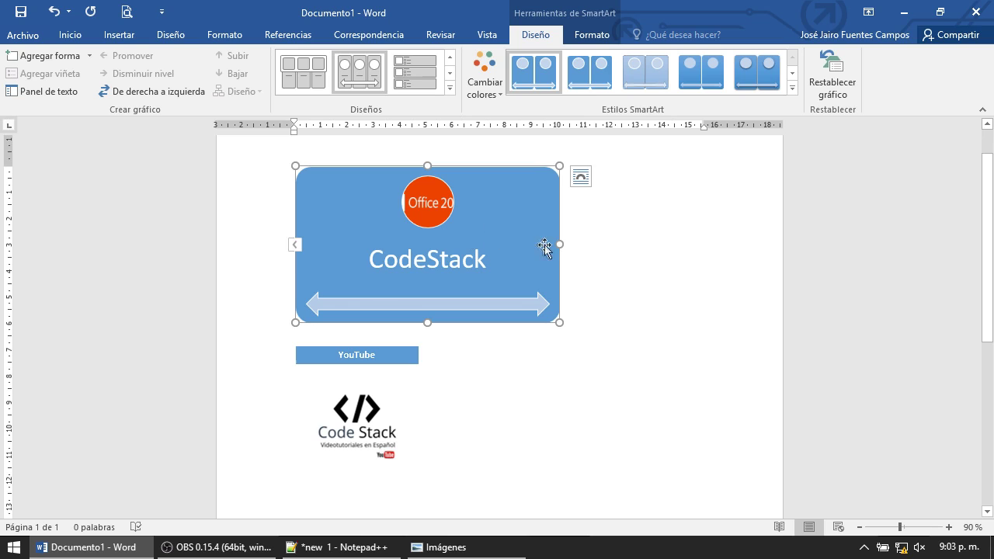
pyautogui.moveTo(559, 244); pyautogui.dragTo(507, 247)
pyautogui.click(546, 266)
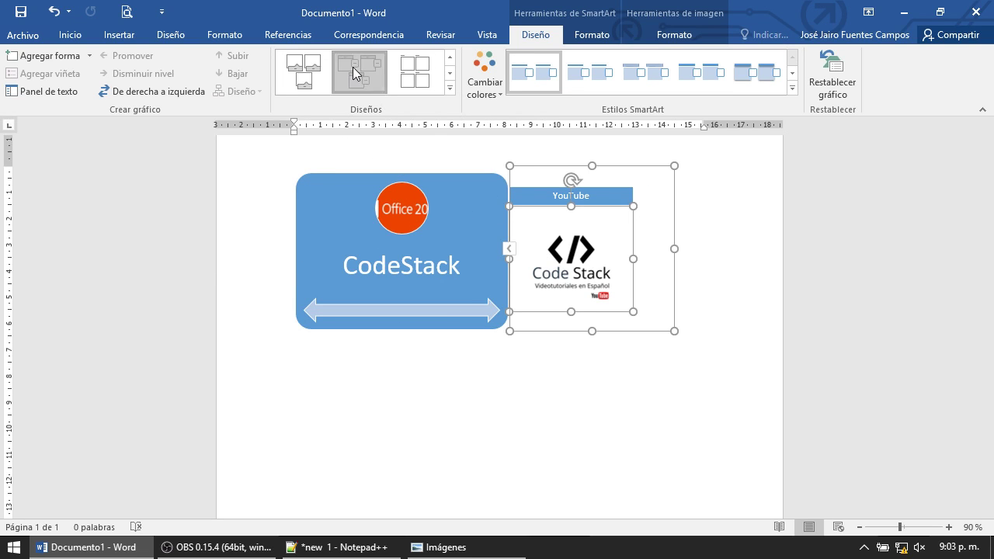
# Give both the Office/CodeStack and YouTube/Code Stack SmartArts the square-picture layout with vertical captions.
pyautogui.click(449, 88)
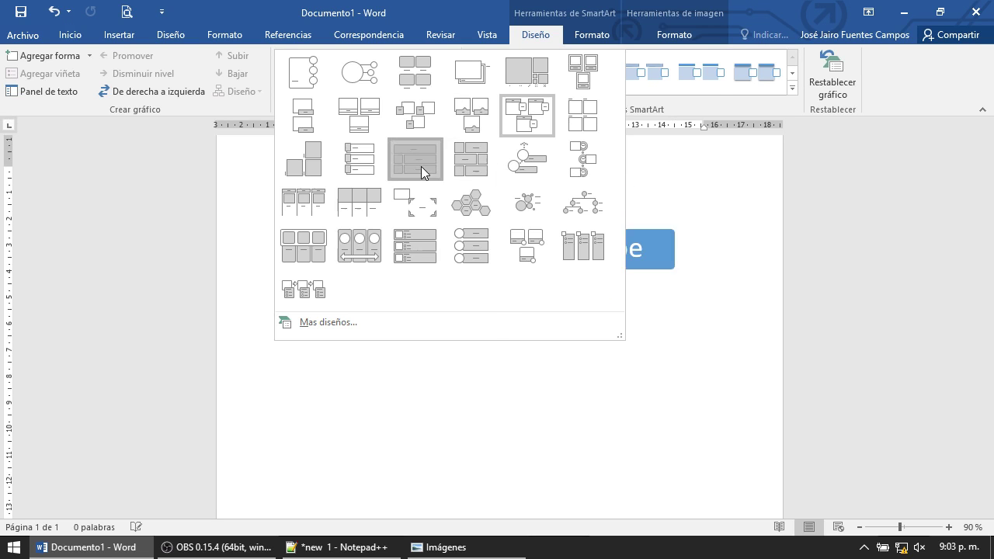
pyautogui.press('Escape')
pyautogui.click(427, 230)
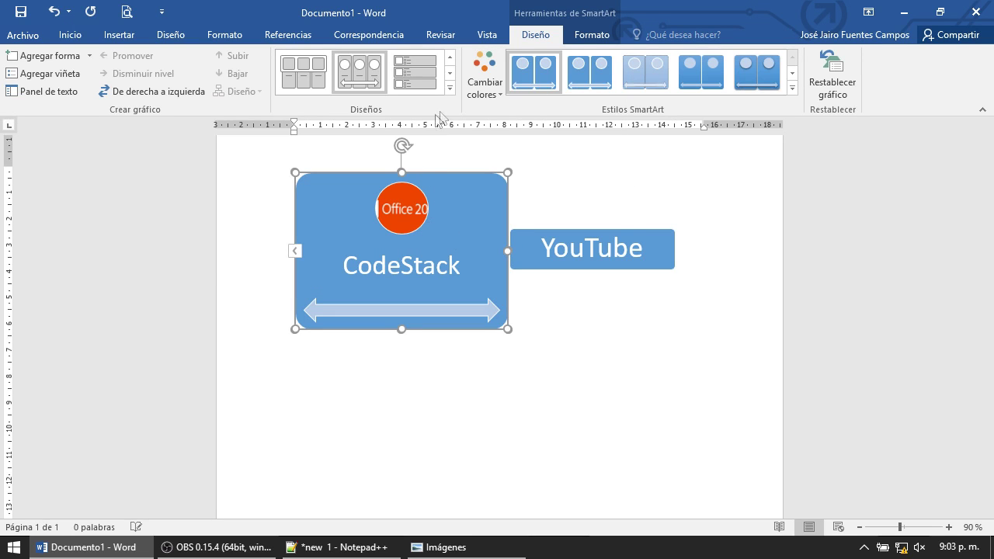
pyautogui.click(449, 90)
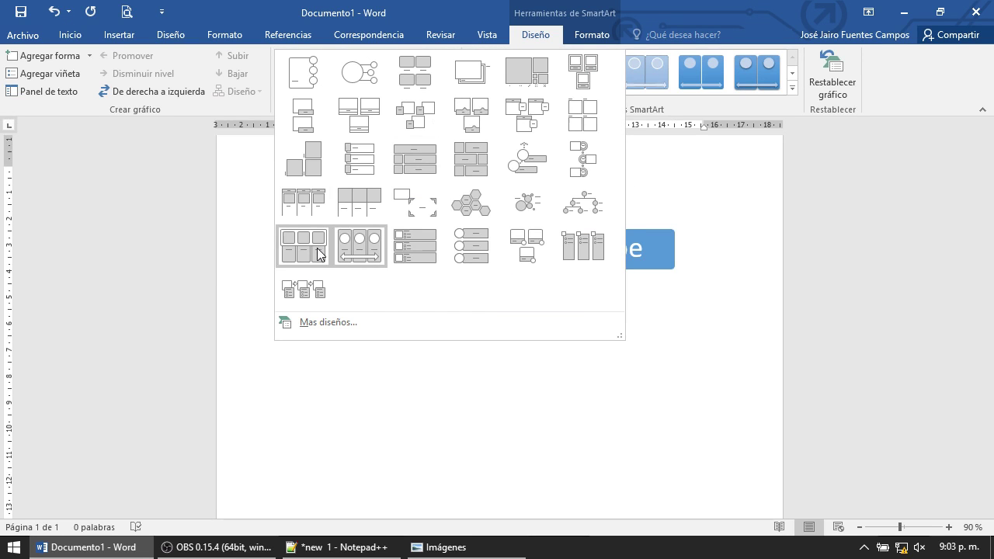
pyautogui.click(311, 170)
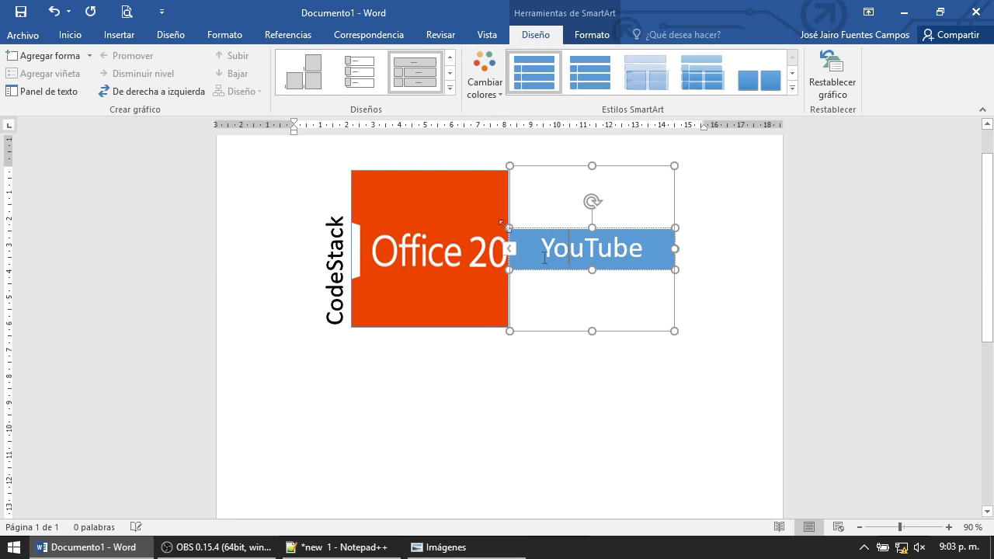
pyautogui.click(449, 88)
pyautogui.click(309, 163)
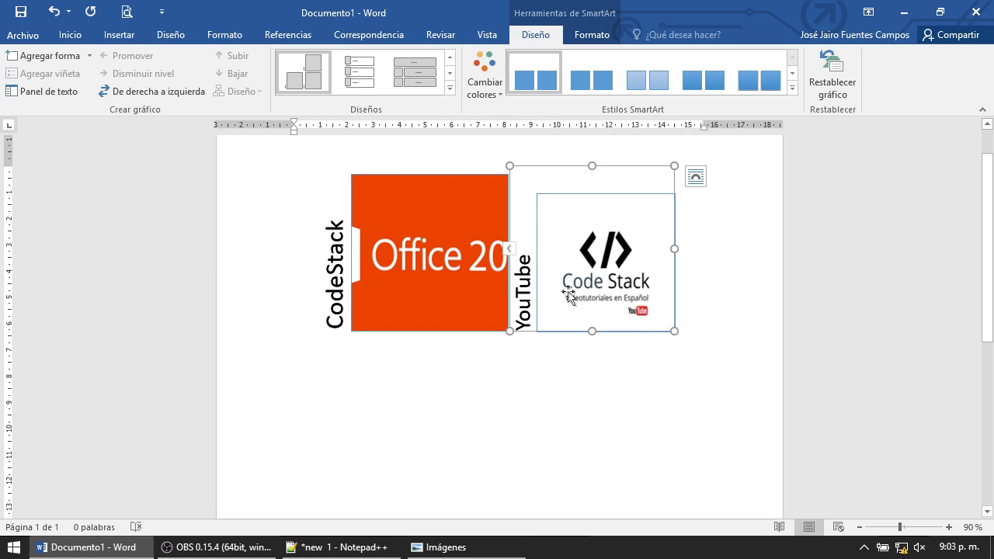
pyautogui.click(401, 210)
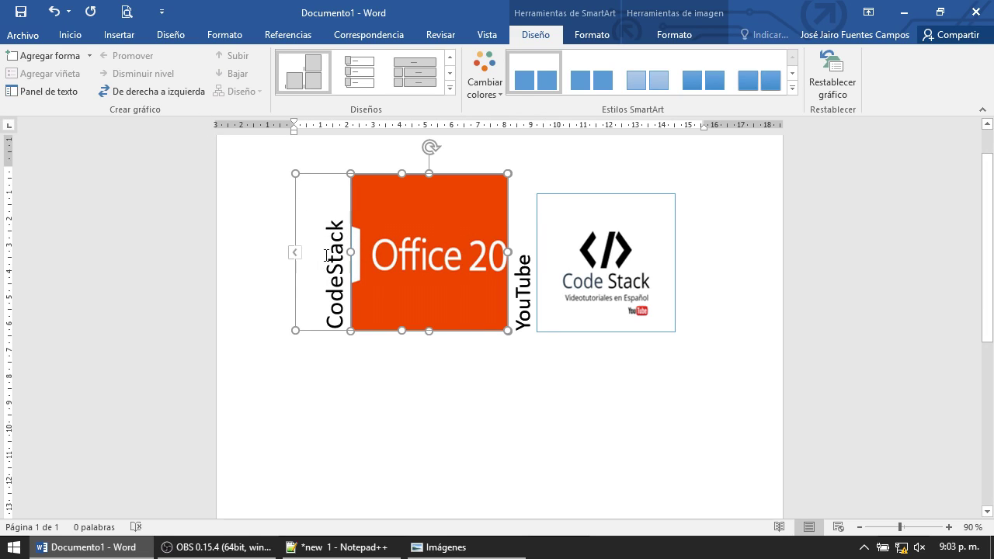
pyautogui.click(720, 237)
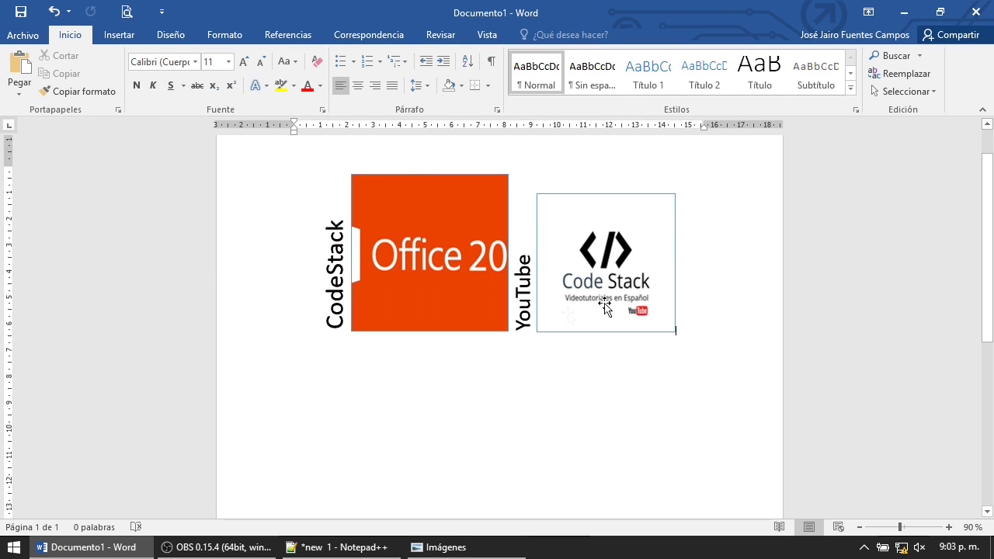
pyautogui.click(604, 264)
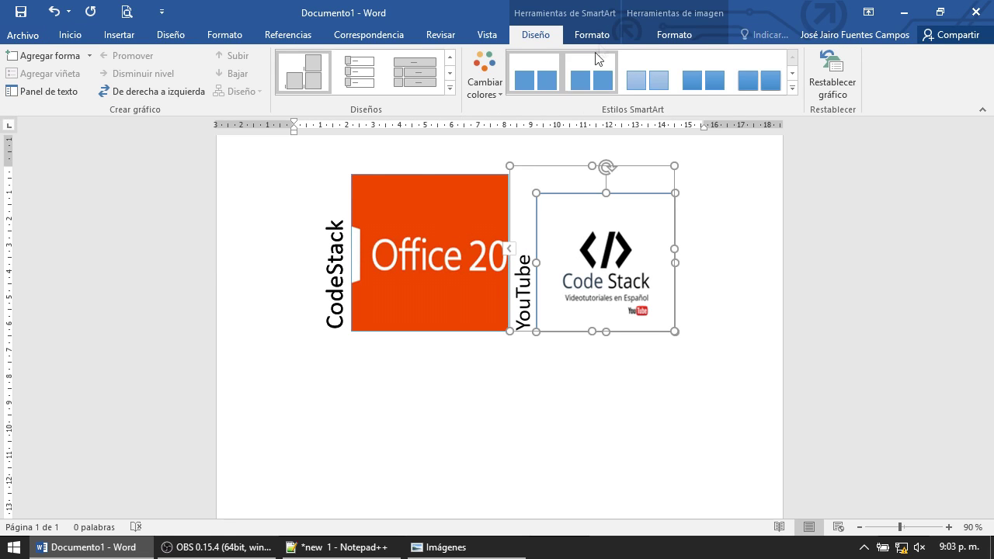
pyautogui.click(601, 34)
pyautogui.click(543, 34)
pyautogui.click(583, 33)
pyautogui.click(534, 35)
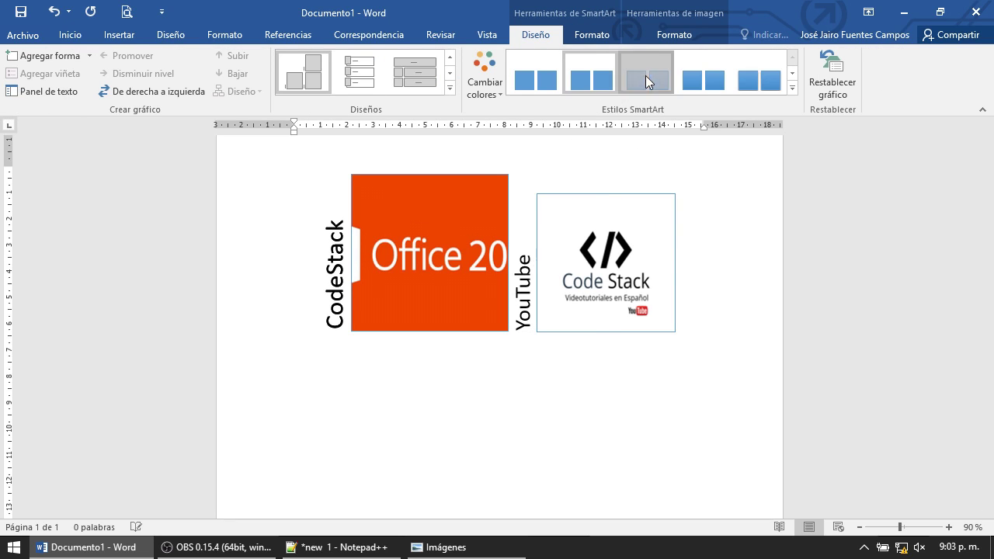
pyautogui.click(791, 90)
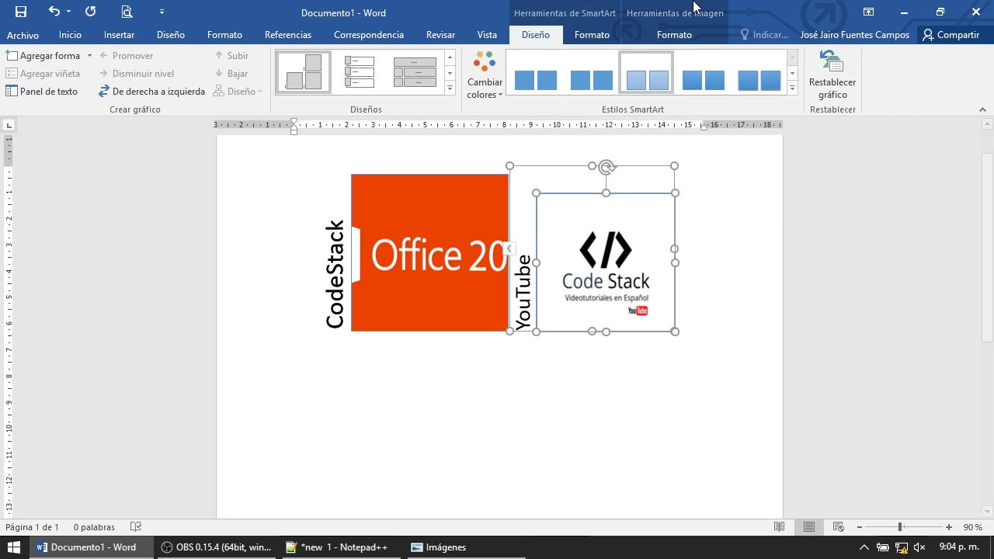
pyautogui.click(674, 35)
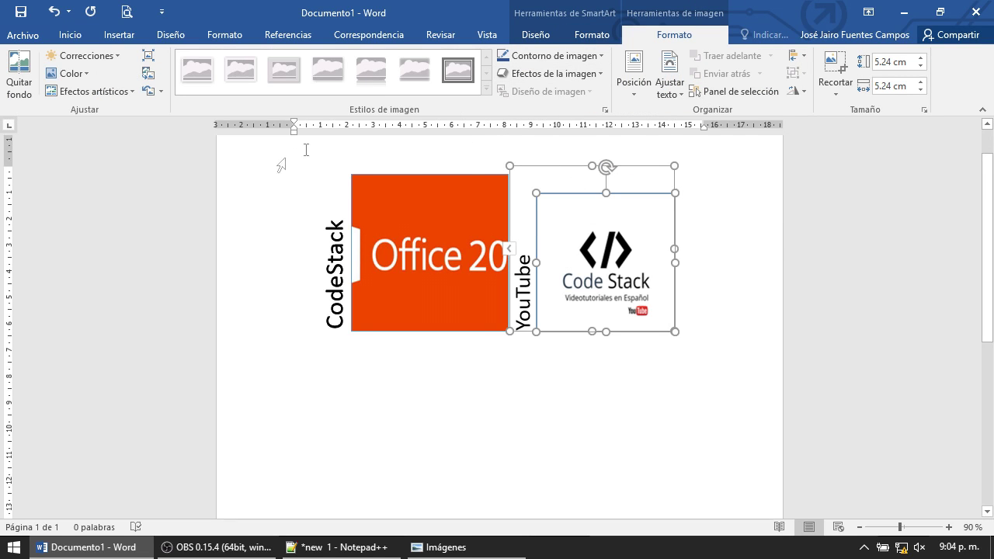
pyautogui.click(416, 264)
pyautogui.click(162, 91)
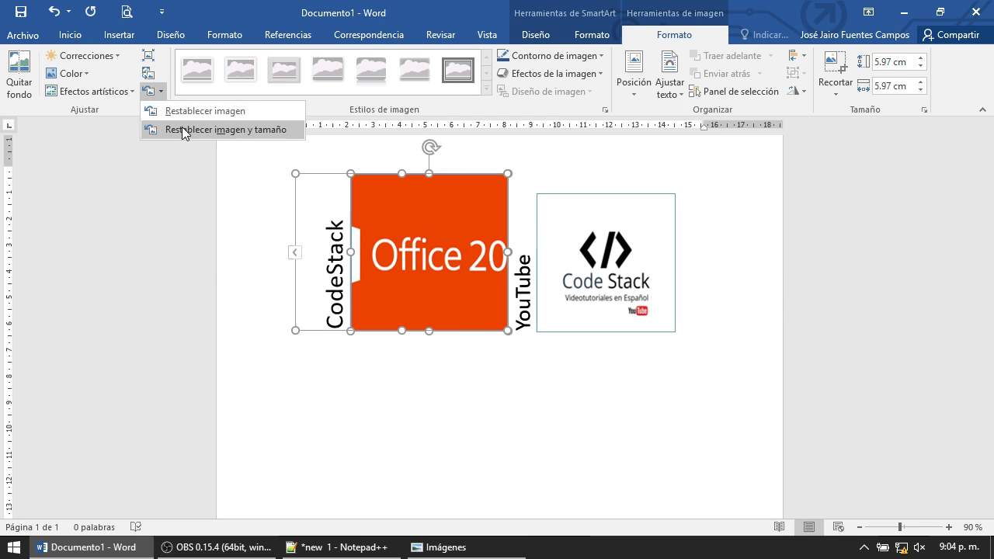
pyautogui.click(182, 129)
pyautogui.click(161, 91)
pyautogui.click(167, 128)
pyautogui.click(443, 251)
pyautogui.click(644, 36)
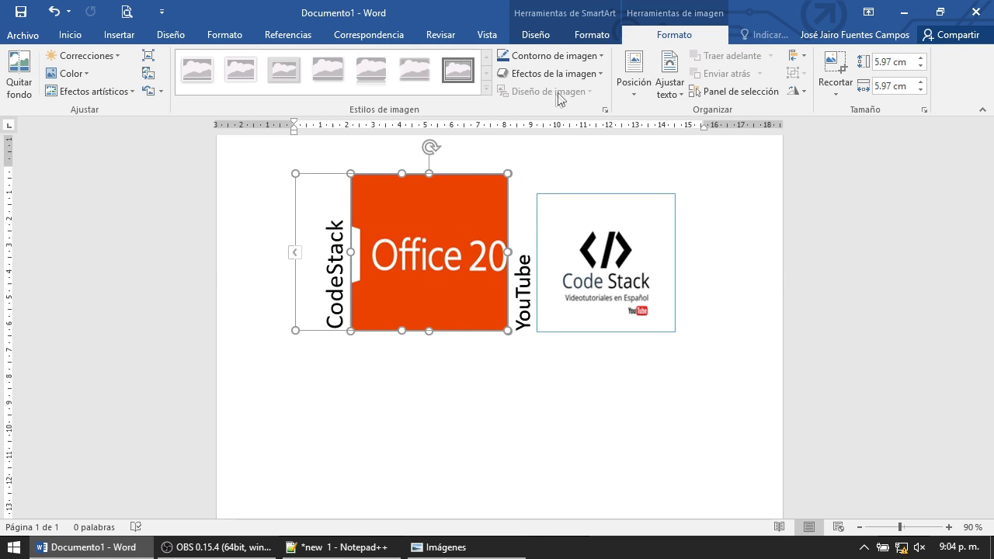
pyautogui.click(478, 237)
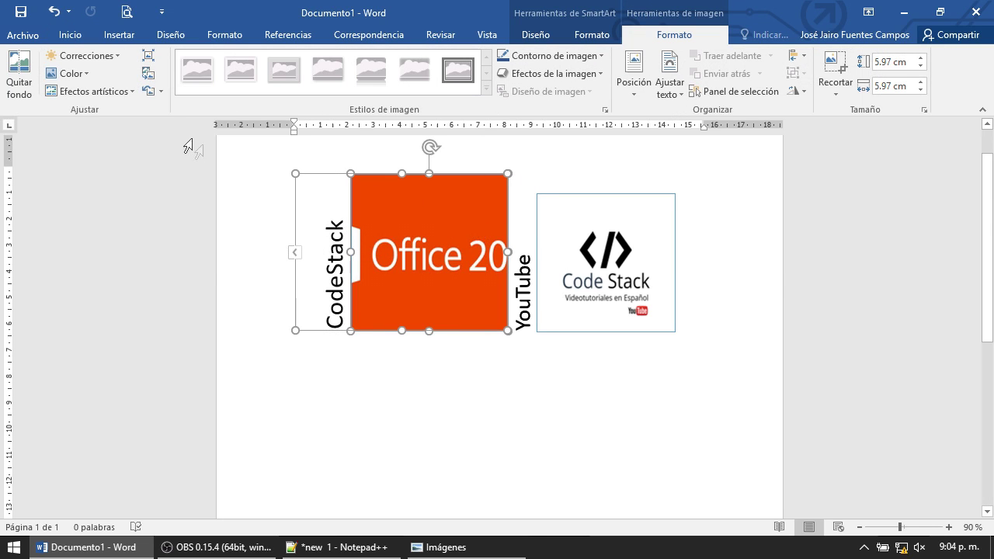
pyautogui.click(161, 90)
pyautogui.click(172, 109)
pyautogui.click(160, 90)
pyautogui.click(174, 129)
pyautogui.click(325, 253)
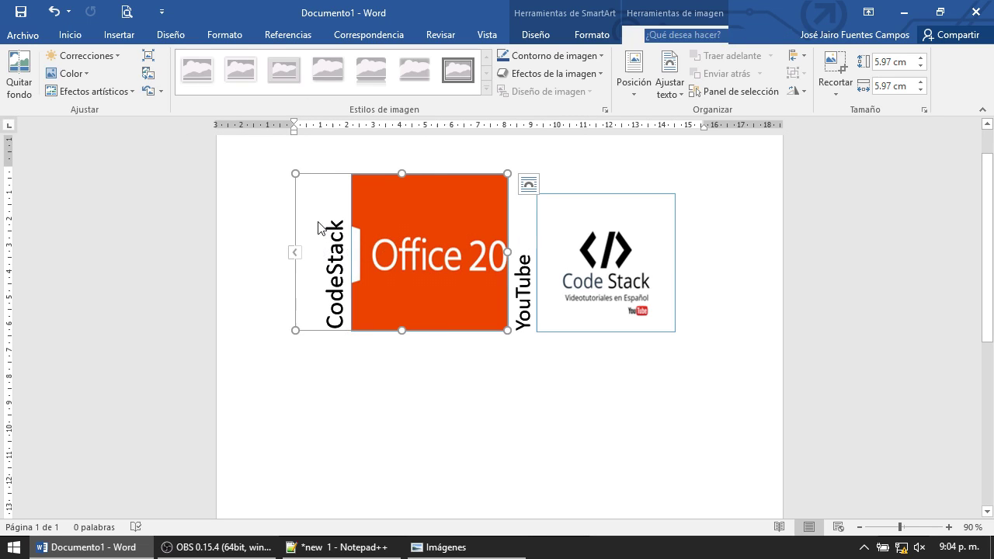
pyautogui.click(295, 251)
pyautogui.click(276, 180)
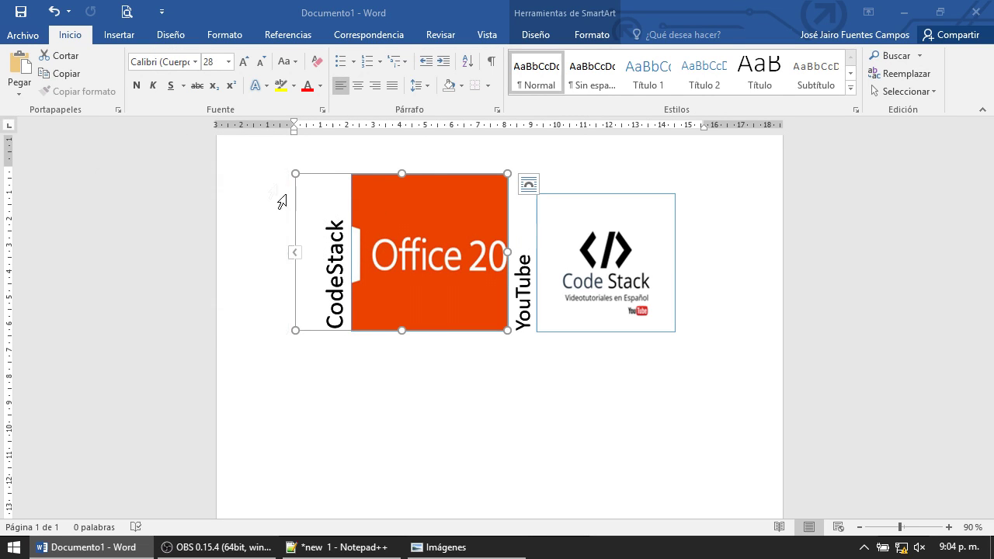
pyautogui.click(602, 35)
pyautogui.click(535, 34)
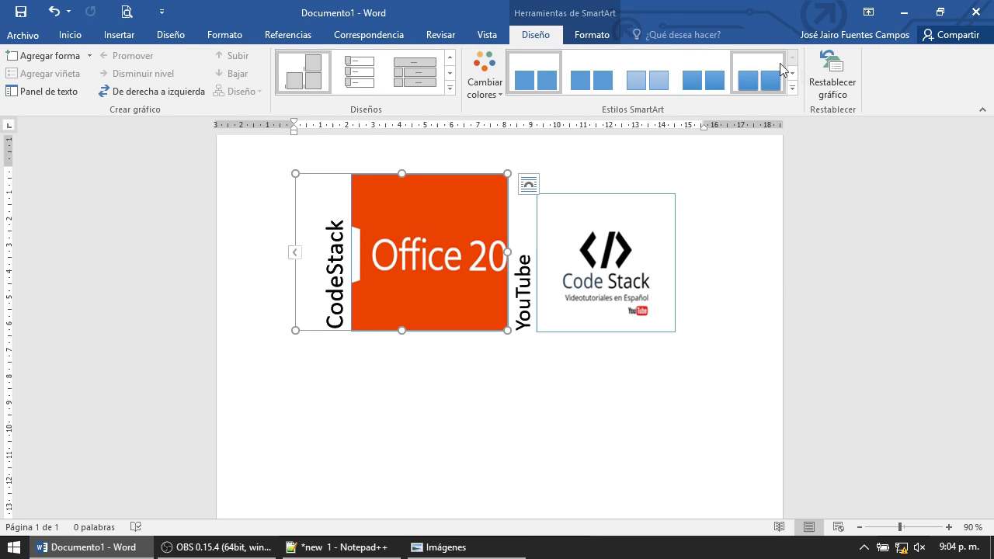
# Reset the SmartArt graphic and the Office picture to their original formatting.
pyautogui.click(851, 84)
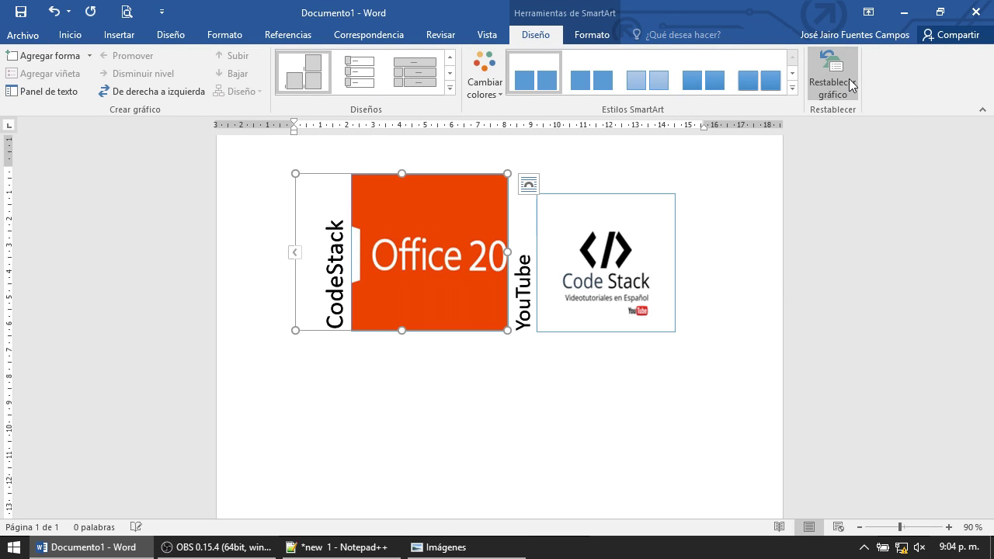
pyautogui.click(490, 197)
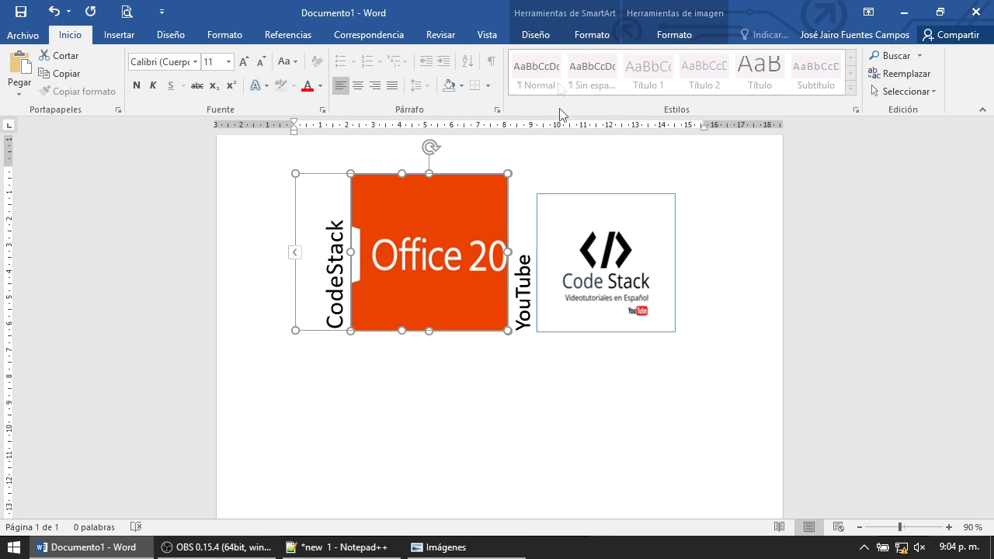
pyautogui.click(593, 34)
pyautogui.click(644, 35)
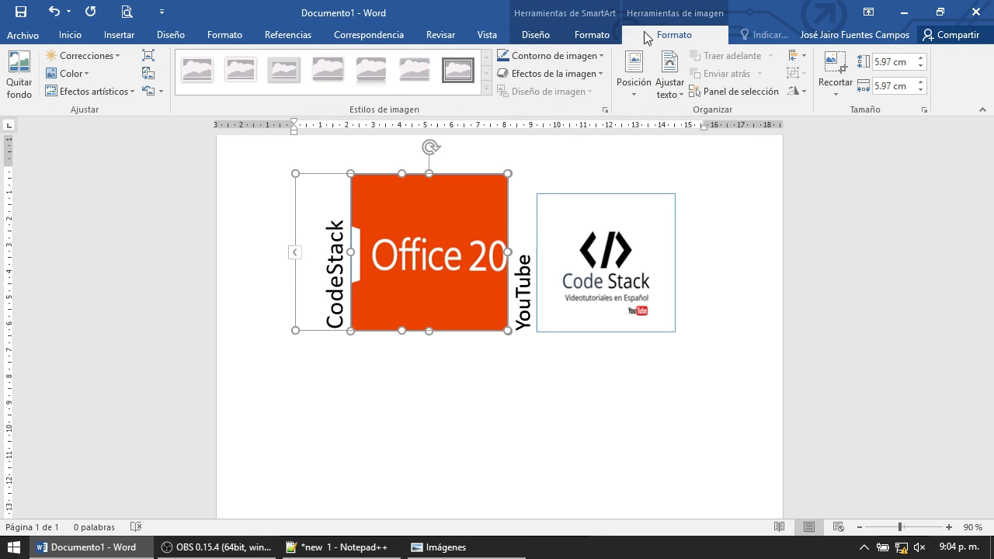
pyautogui.click(162, 92)
pyautogui.click(155, 108)
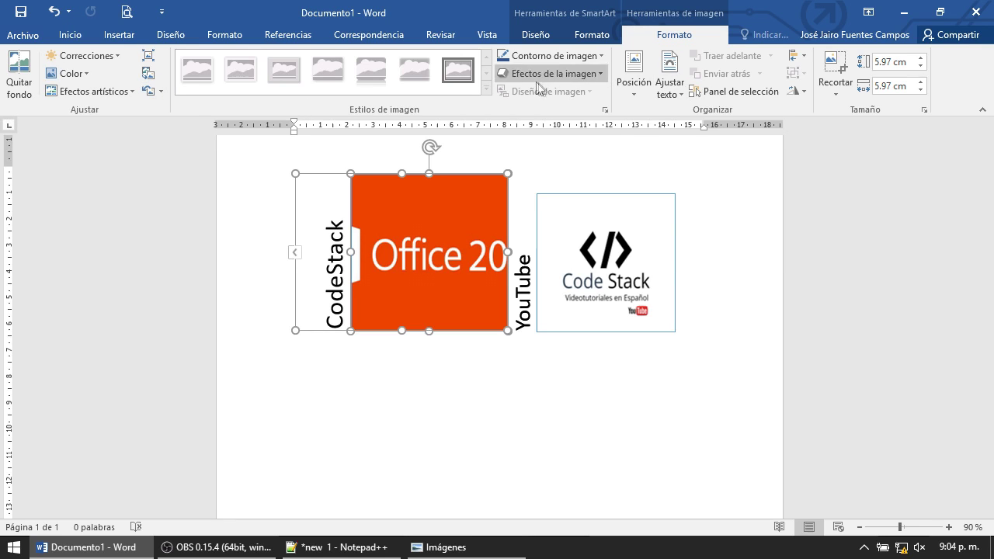
# Switch the SmartArt to a rounded-panel picture layout.
pyautogui.click(586, 35)
pyautogui.click(544, 36)
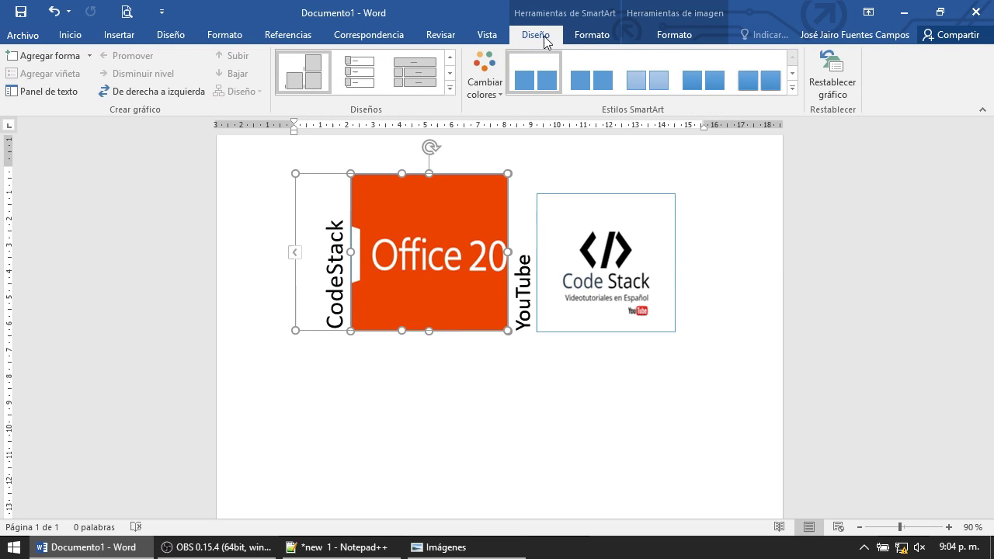
pyautogui.click(450, 90)
pyautogui.click(303, 78)
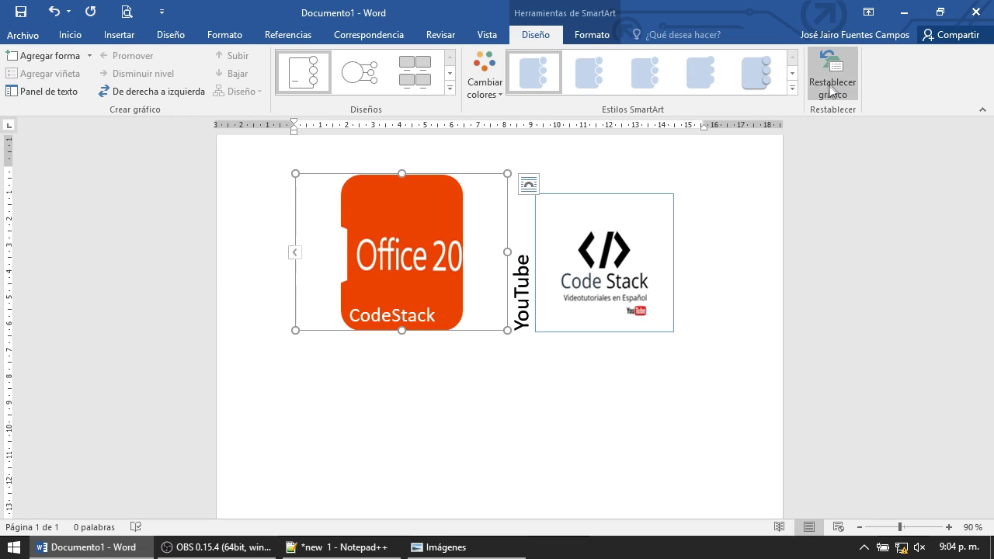
# Delete the Office picture and reset the CodeStack shape to its empty default placeholder.
pyautogui.click(389, 246)
pyautogui.press('Delete')
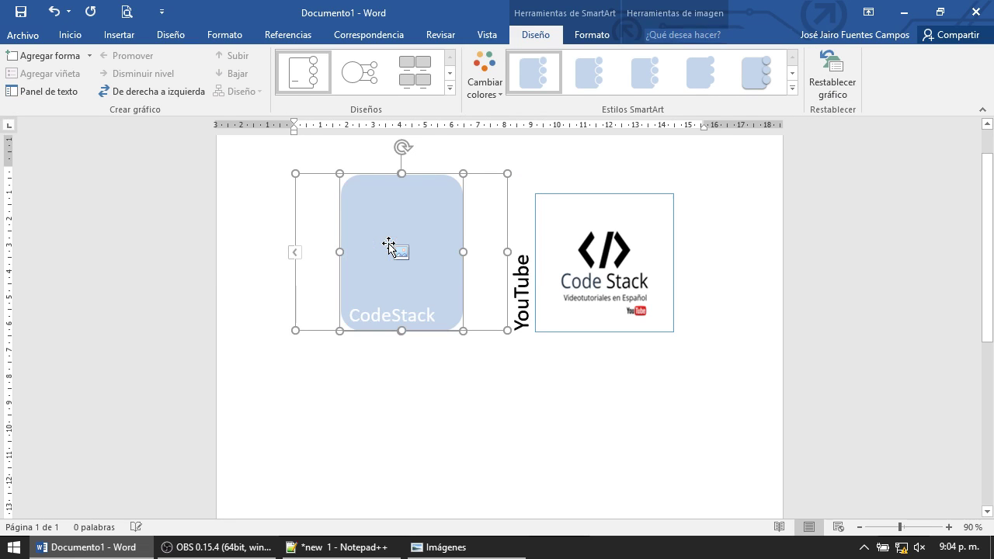
pyautogui.rightClick(427, 212)
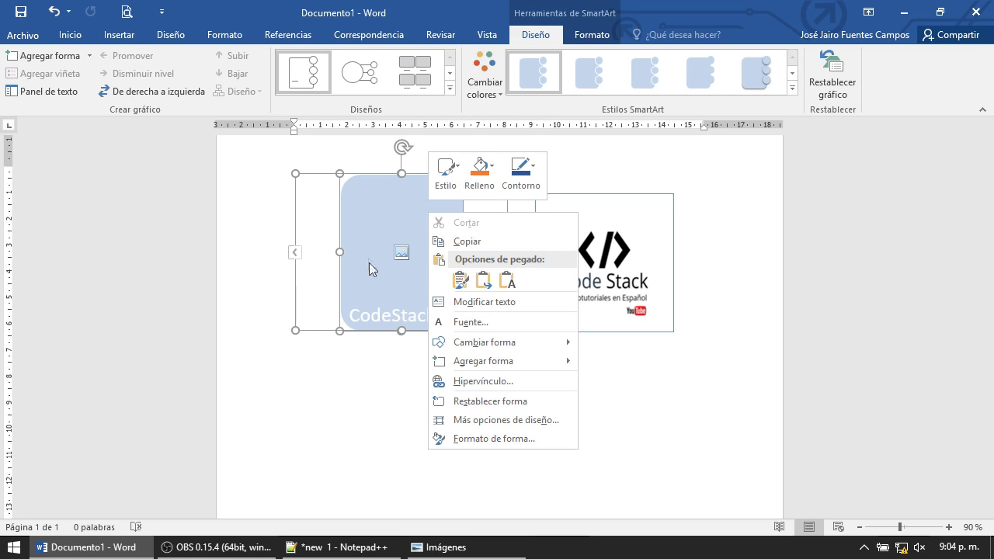
pyautogui.click(482, 401)
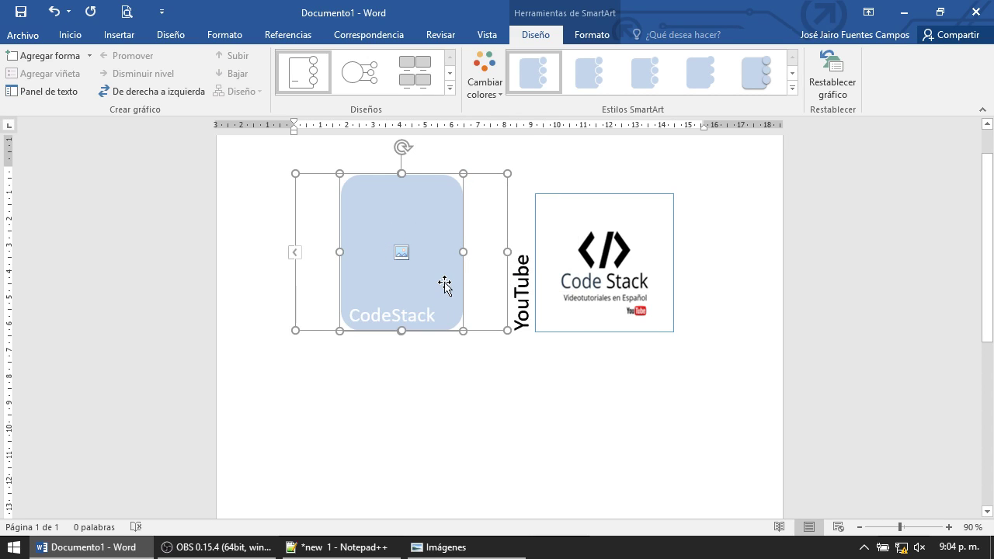
# Remove the Code Stack picture from the YouTube shape, and drop in then delete office-2016-logo.jpg.
pyautogui.click(566, 288)
pyautogui.press('Delete')
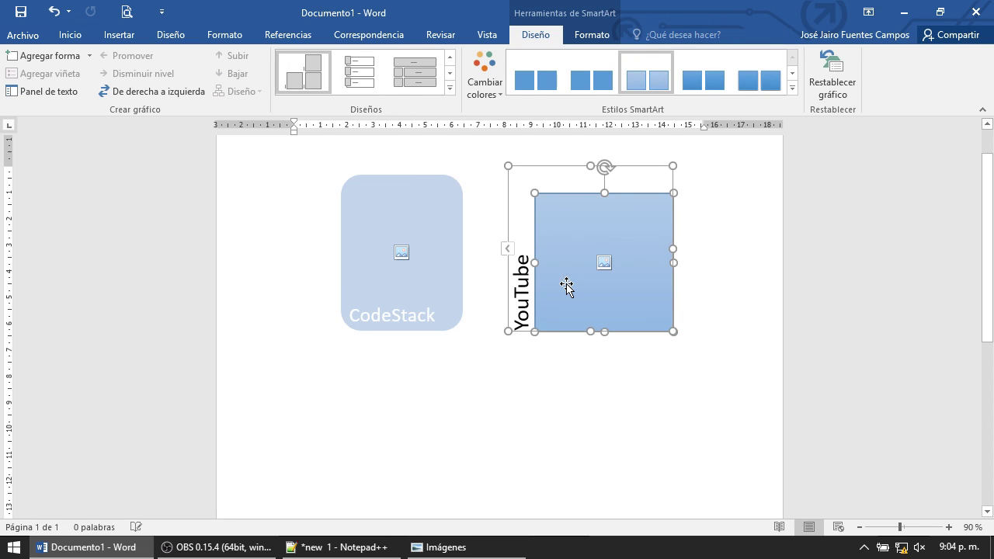
pyautogui.click(439, 546)
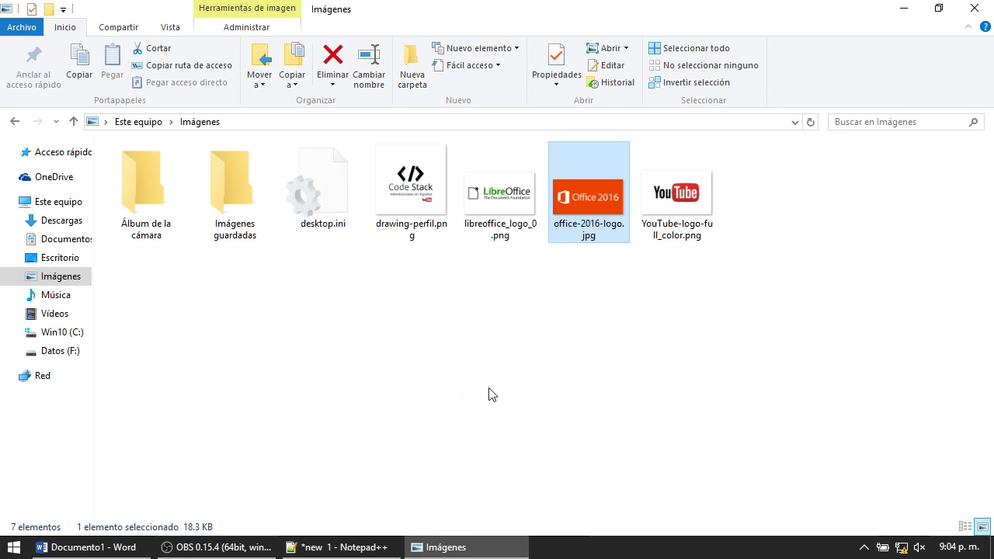
pyautogui.moveTo(600, 248); pyautogui.dragTo(527, 369)
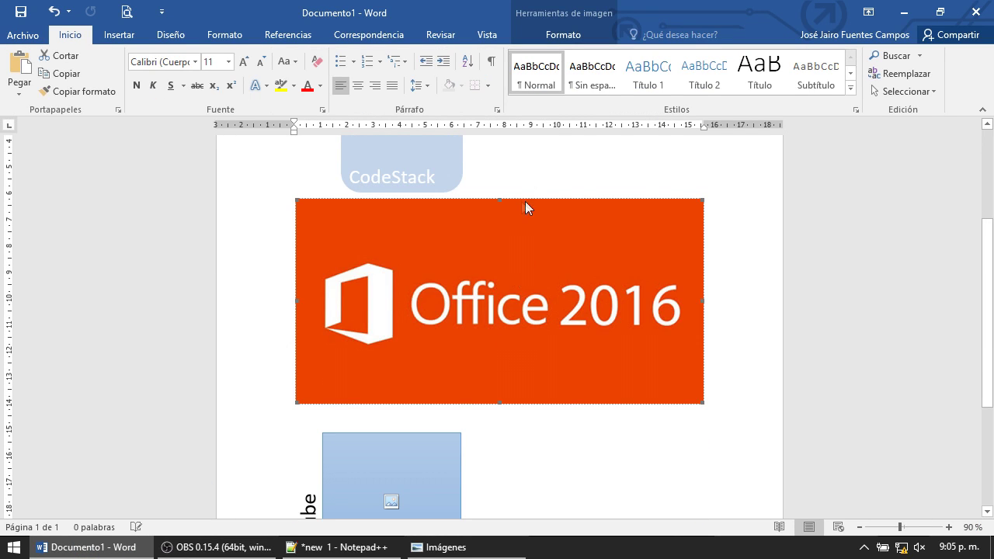
pyautogui.press('Delete')
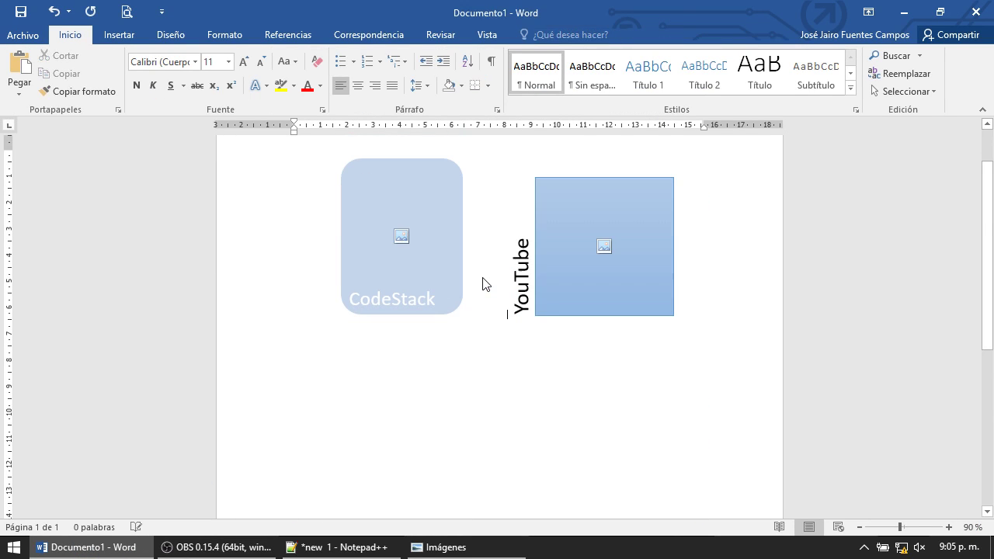
pyautogui.click(119, 34)
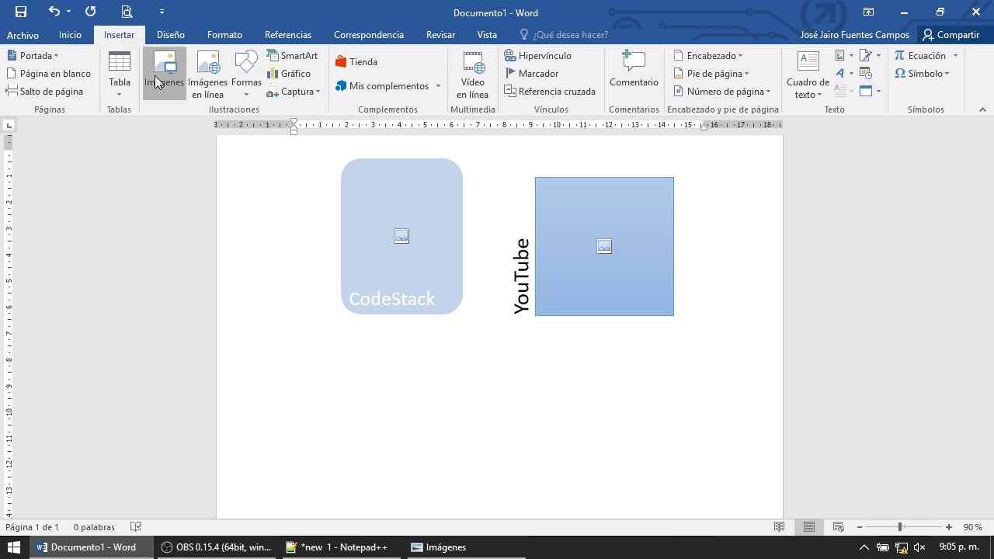
# Insert office-2016-logo.jpg as a picture and shrink it to 4.55 × 9.04 cm.
pyautogui.click(155, 75)
pyautogui.click(179, 220)
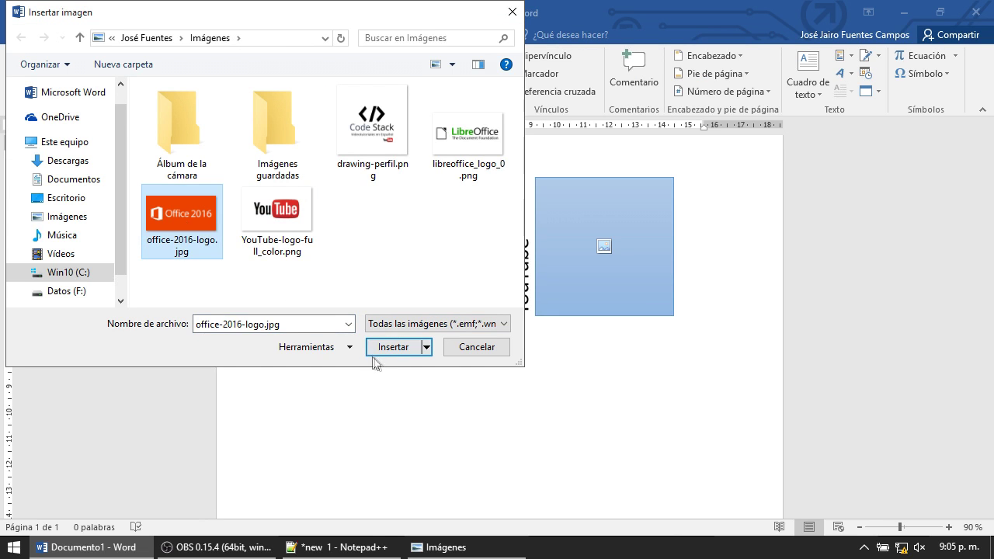
pyautogui.click(390, 349)
pyautogui.scroll(-2, 486, 354)
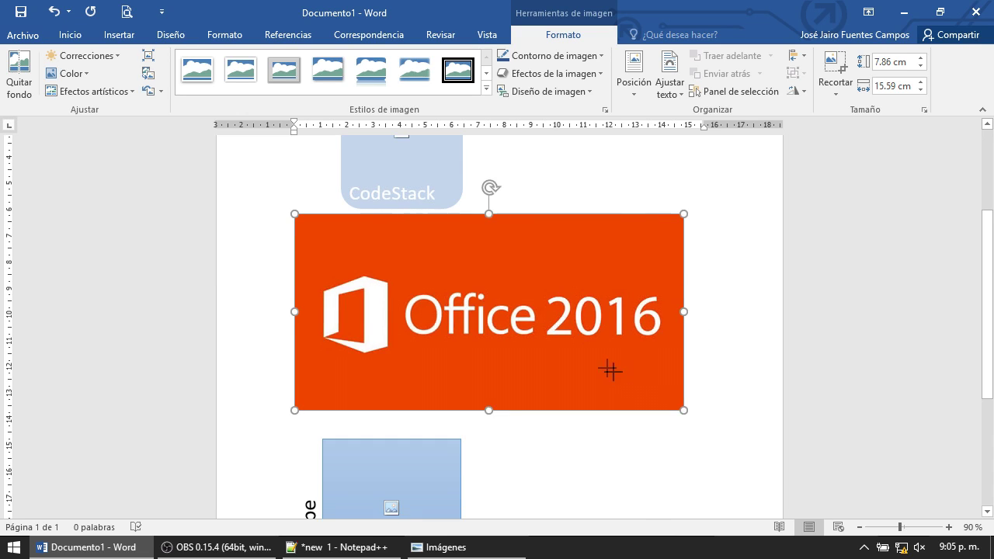
pyautogui.moveTo(705, 420); pyautogui.dragTo(533, 333)
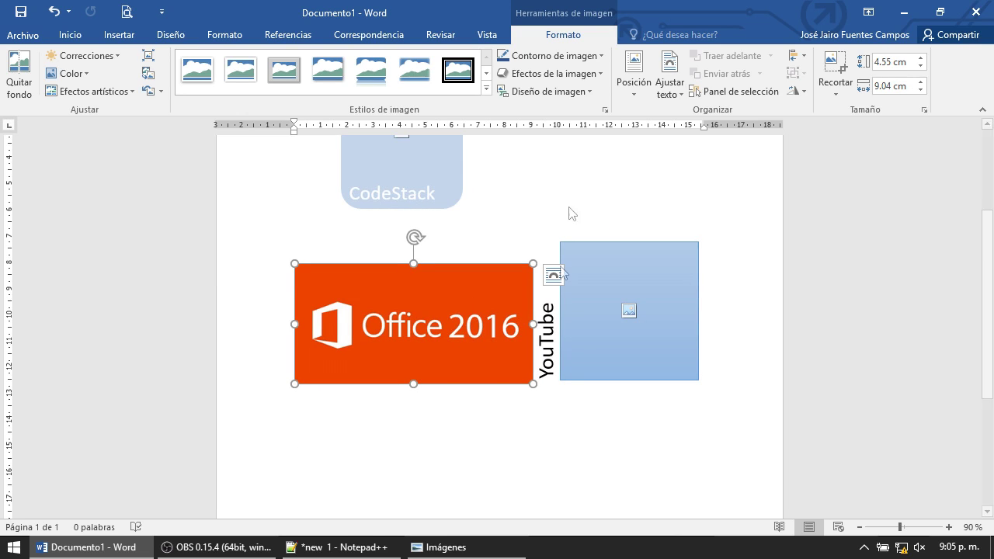
pyautogui.click(560, 91)
pyautogui.click(561, 91)
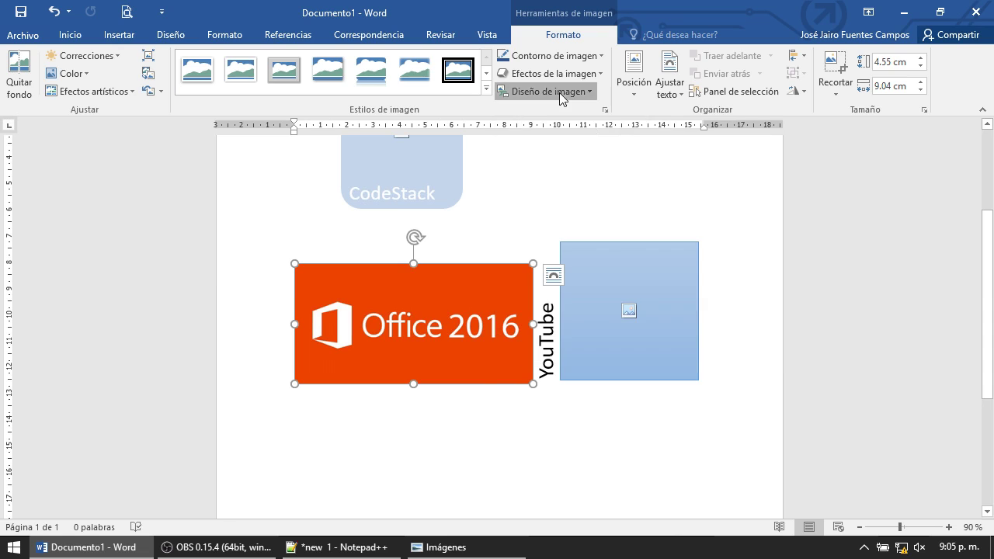
# Outline the Office 2016 picture in dark blue, leaving no picture layout applied.
pyautogui.click(552, 94)
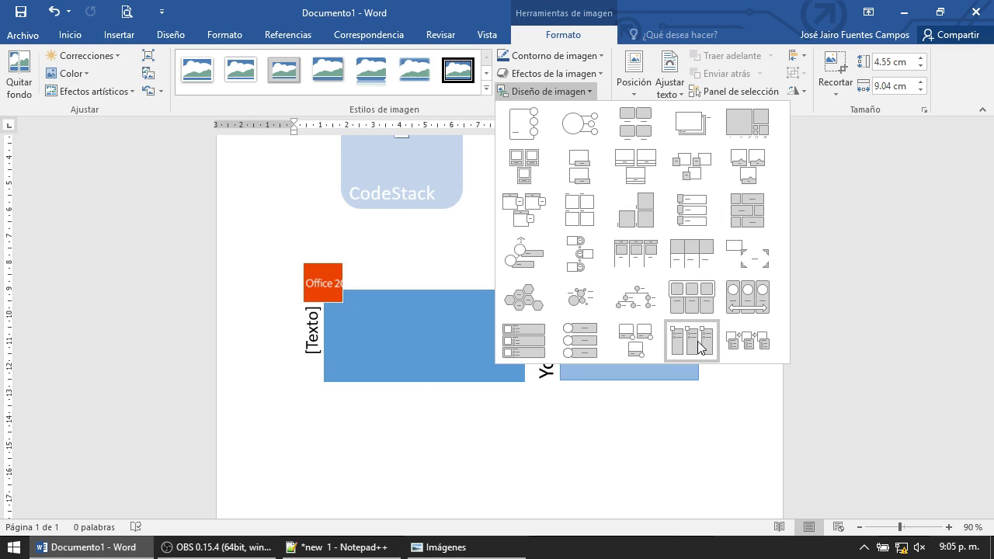
pyautogui.click(552, 91)
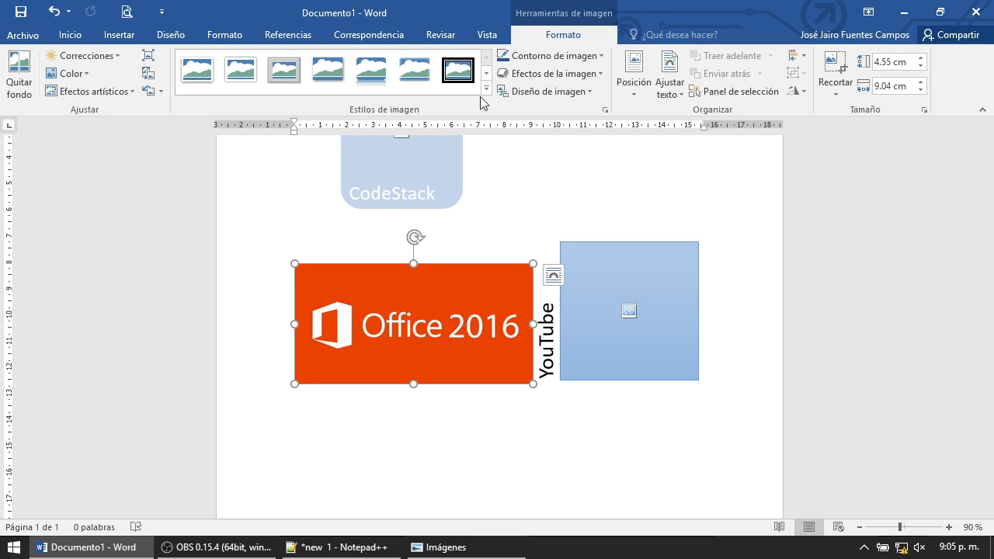
pyautogui.click(574, 62)
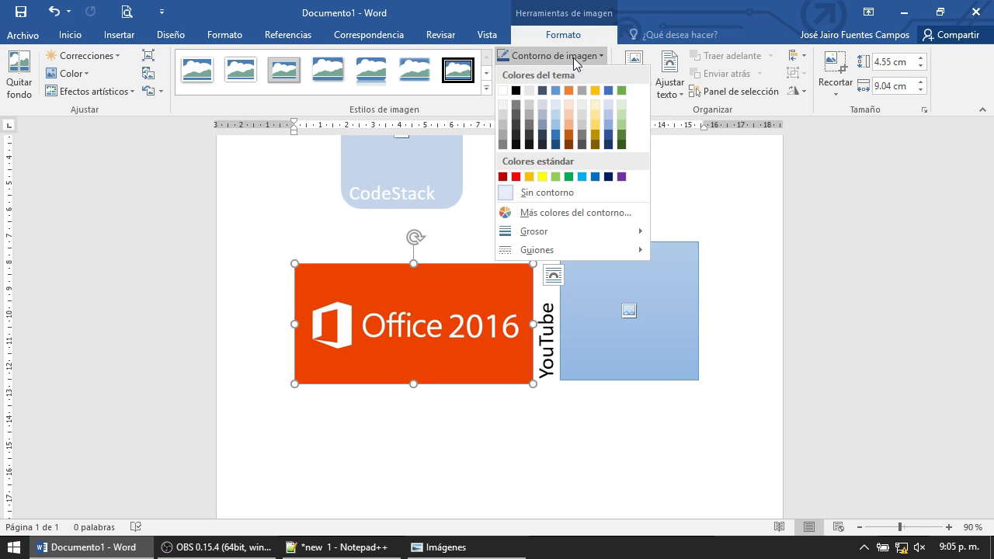
pyautogui.click(558, 138)
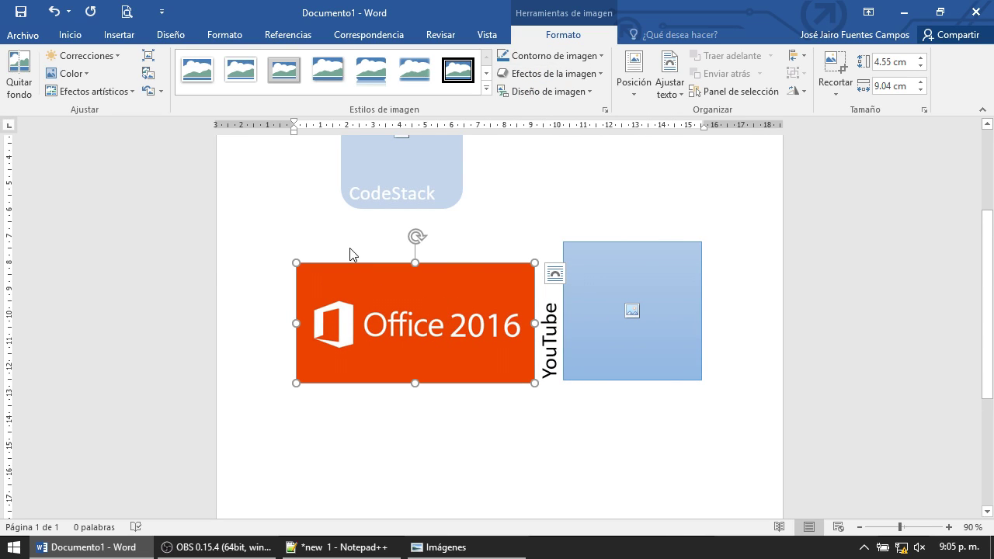
pyautogui.scroll(2, 404, 299)
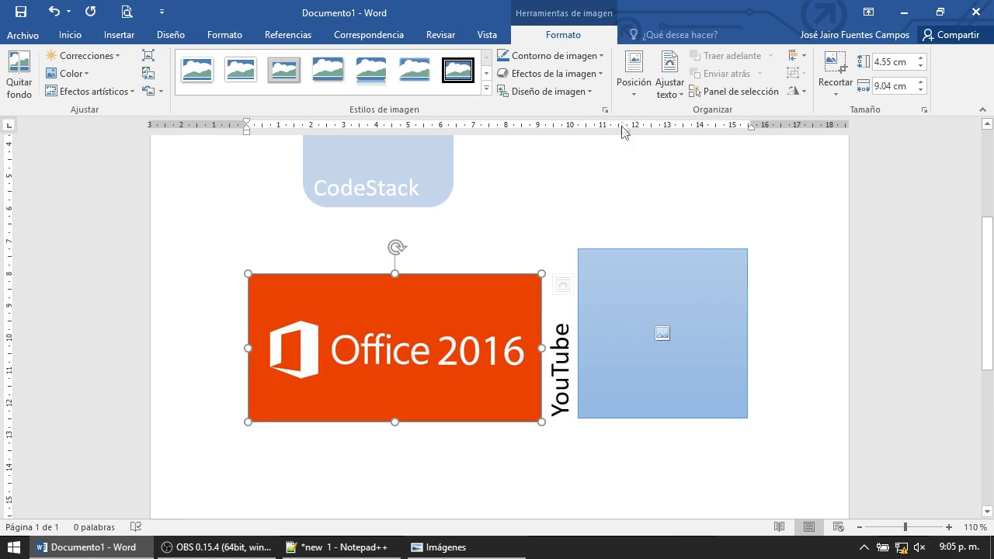
# In the Formato de imagen pane, try 13 pt soft edges, then set Sin bordes suaves.
pyautogui.click(604, 110)
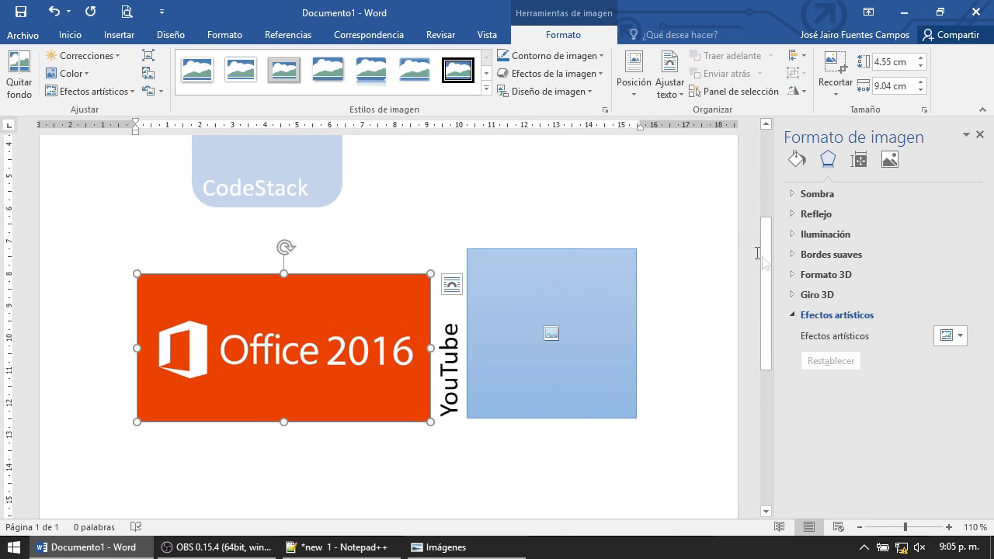
pyautogui.click(795, 316)
pyautogui.click(796, 316)
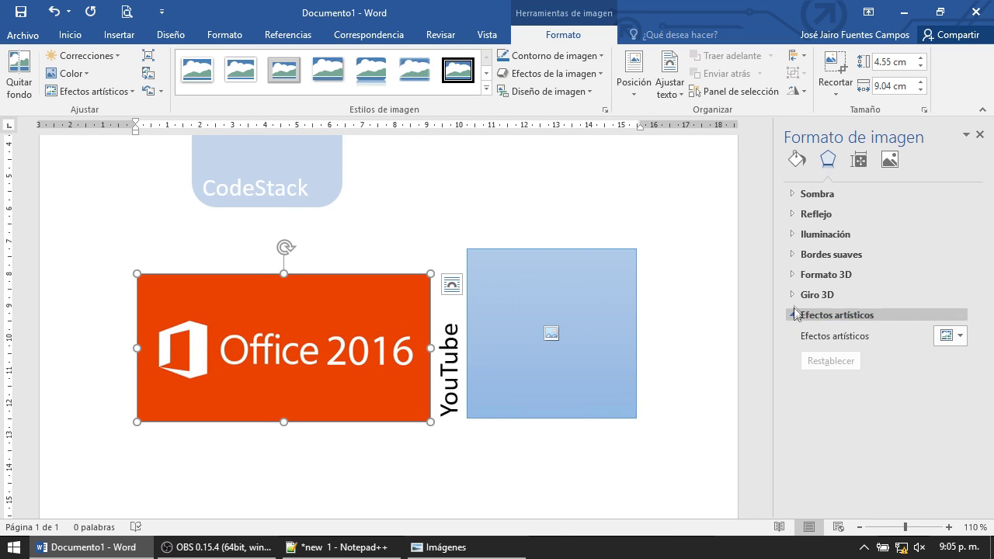
pyautogui.click(793, 256)
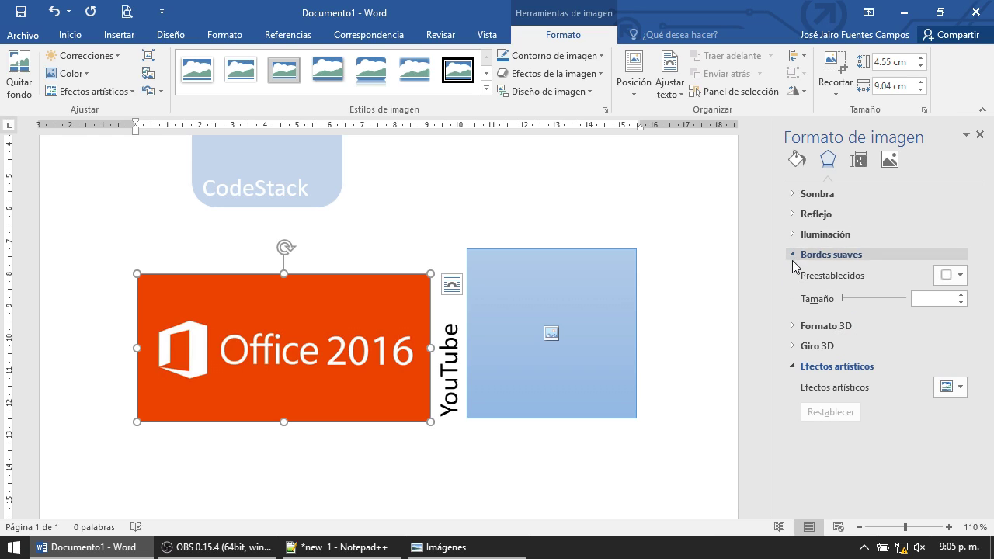
pyautogui.moveTo(861, 299); pyautogui.dragTo(843, 299)
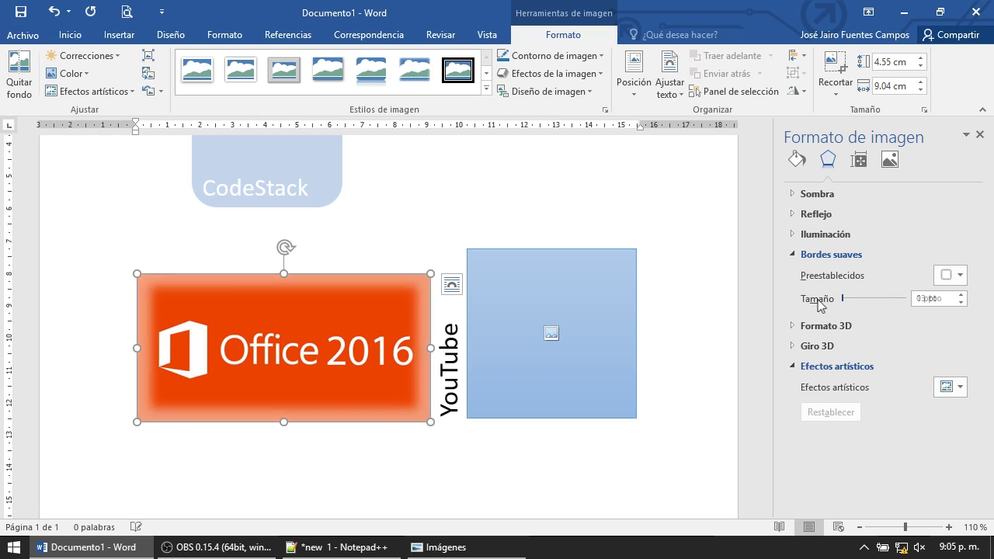
pyautogui.click(955, 276)
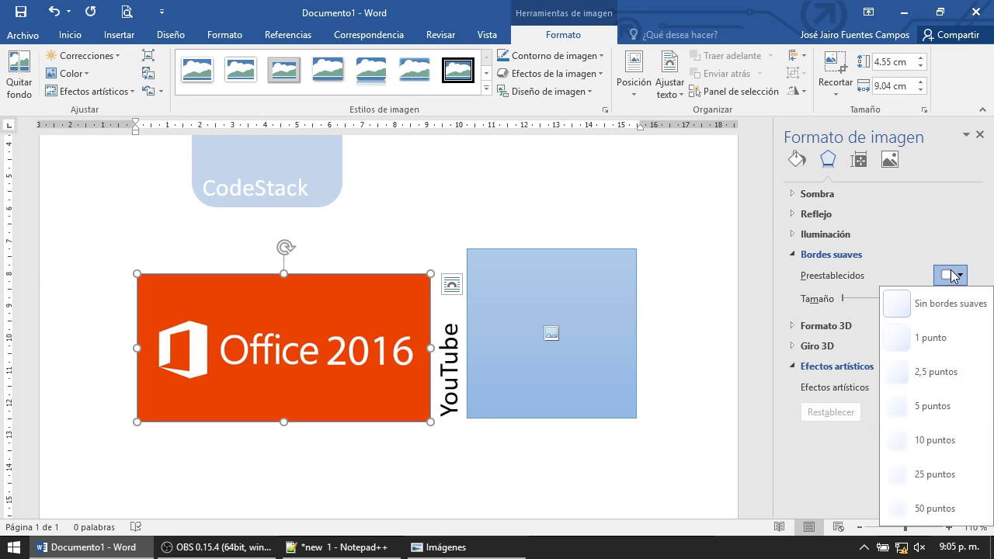
pyautogui.click(898, 337)
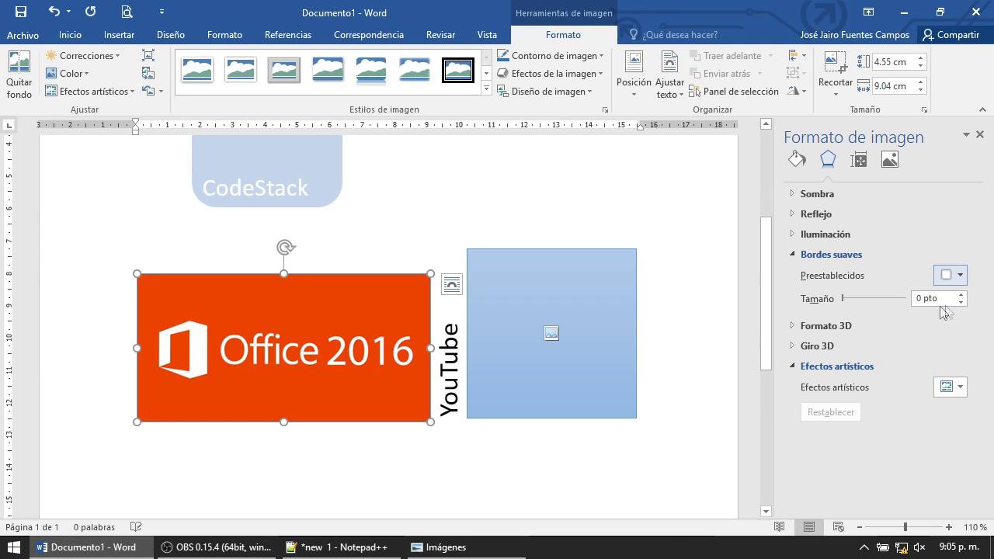
pyautogui.moveTo(864, 297)
pyautogui.mouseDown()
pyautogui.moveTo(875, 297)
pyautogui.moveTo(837, 302)
pyautogui.mouseUp()
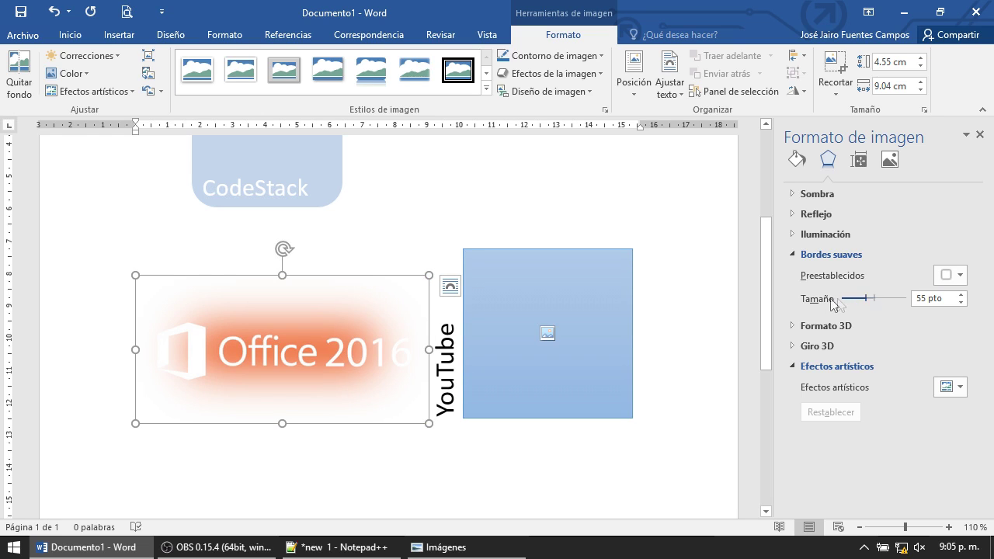
pyautogui.click(948, 388)
pyautogui.click(951, 387)
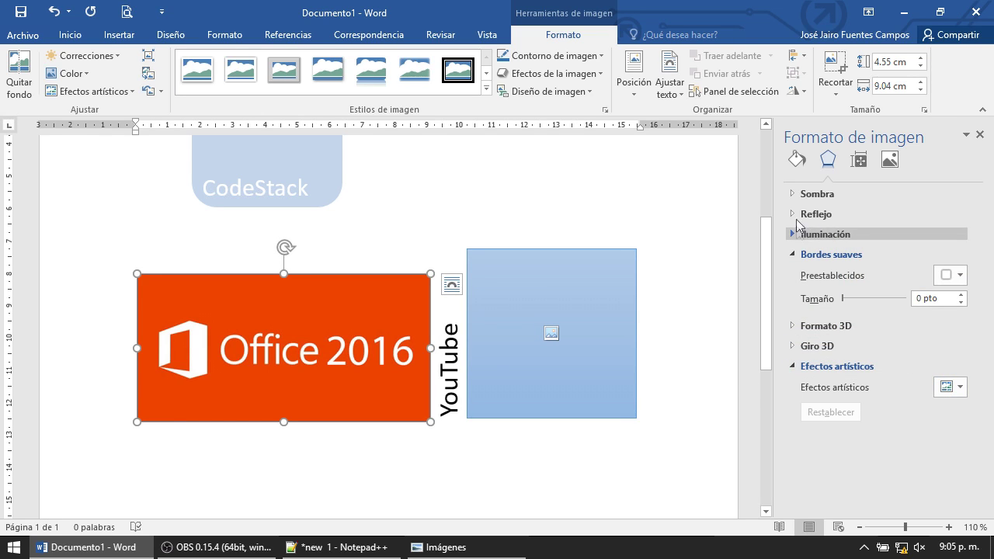
pyautogui.click(858, 161)
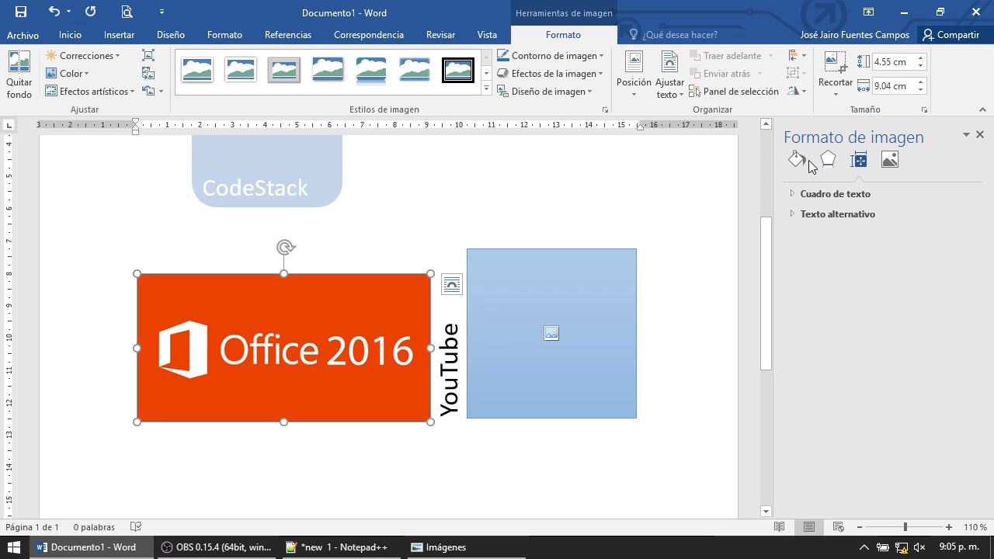
# Widen the Office 2016 picture's border line to 5.25 pt.
pyautogui.click(808, 161)
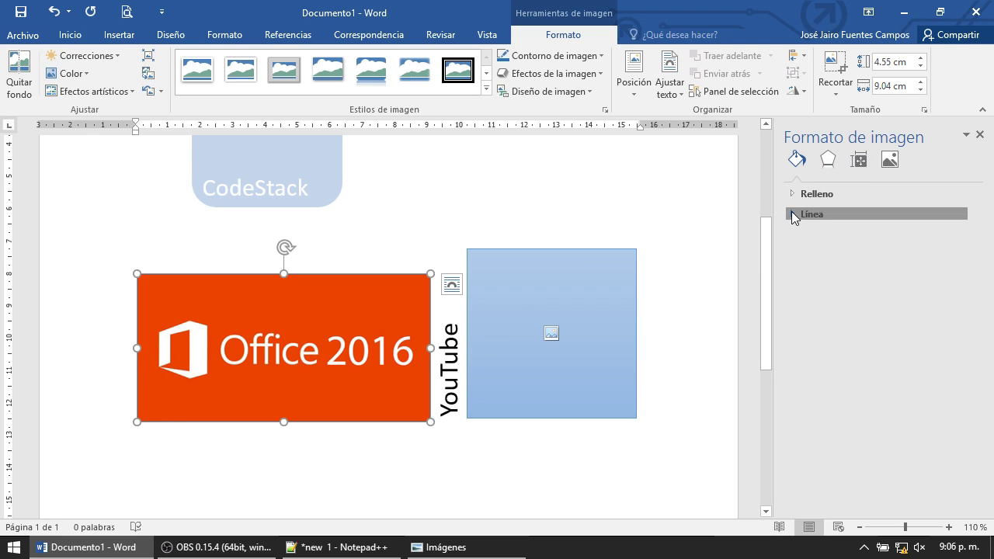
pyautogui.click(793, 217)
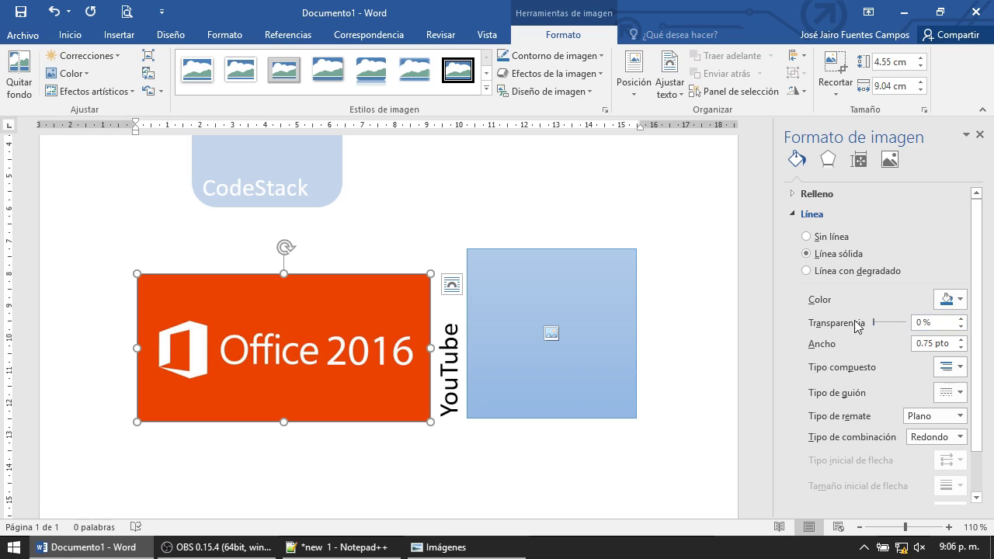
pyautogui.click(961, 340)
pyautogui.click(961, 339)
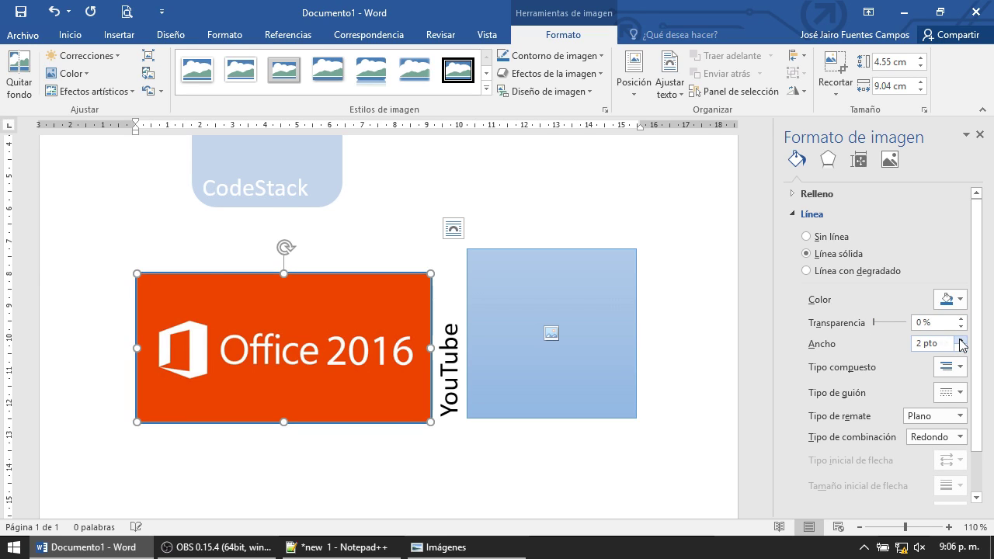
pyautogui.click(961, 339)
pyautogui.click(961, 340)
pyautogui.click(961, 339)
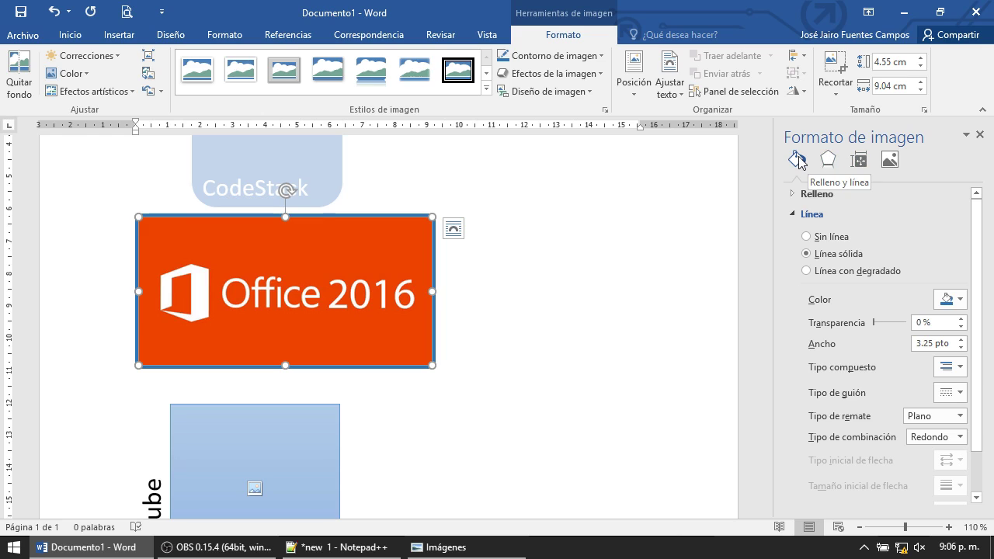
pyautogui.click(960, 340)
pyautogui.click(960, 340)
pyautogui.click(961, 340)
pyautogui.click(960, 340)
pyautogui.click(960, 340)
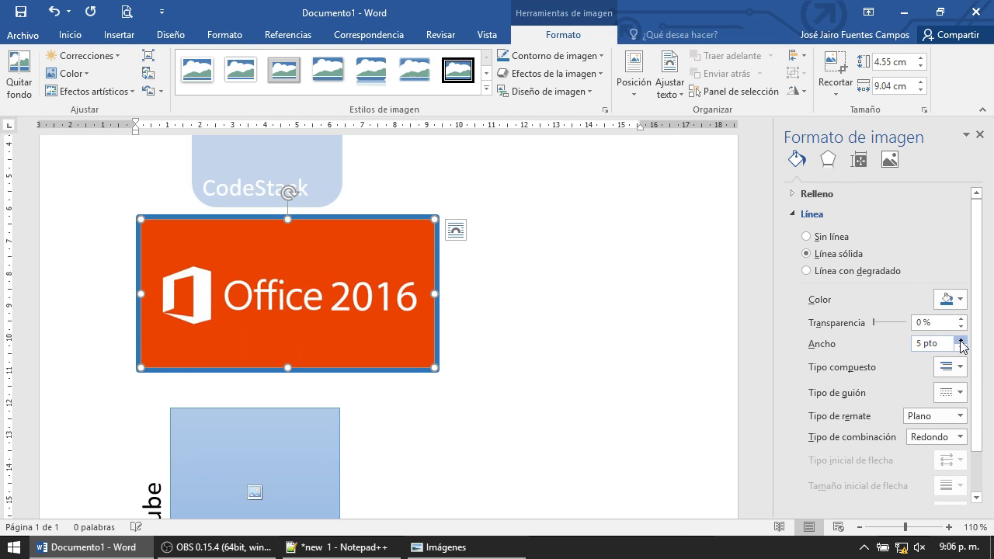
pyautogui.click(961, 341)
# Make the border light orange at 34% transparency.
pyautogui.click(950, 299)
pyautogui.click(941, 366)
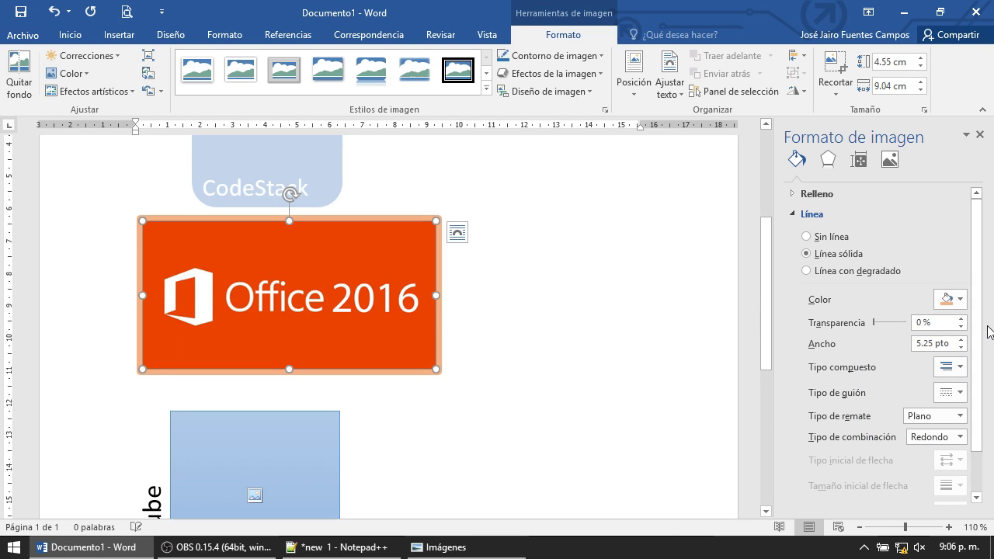
pyautogui.moveTo(874, 322); pyautogui.dragTo(885, 323)
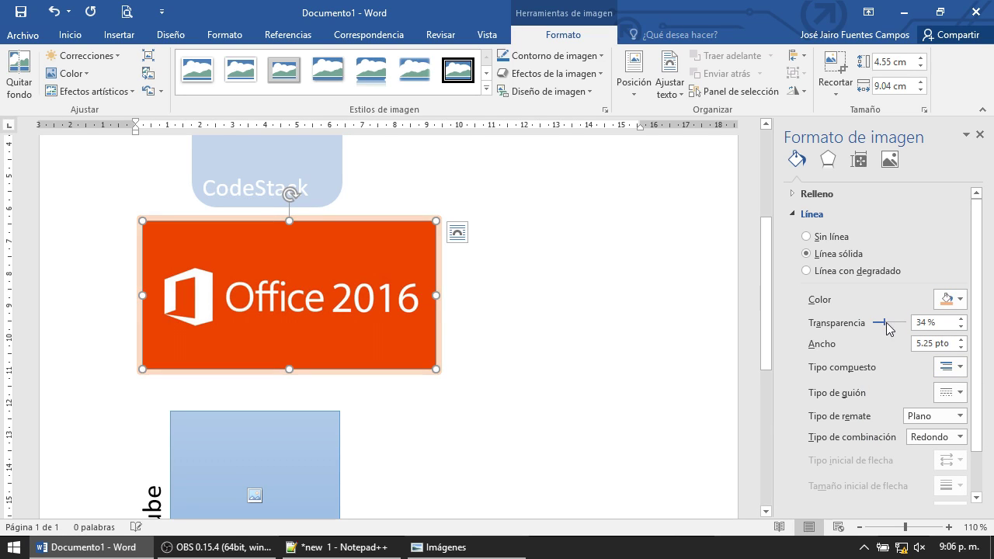
# Give the border a dashed style with Round caps.
pyautogui.scroll(-1, 955, 355)
pyautogui.click(955, 347)
pyautogui.click(960, 378)
pyautogui.click(961, 372)
pyautogui.click(935, 428)
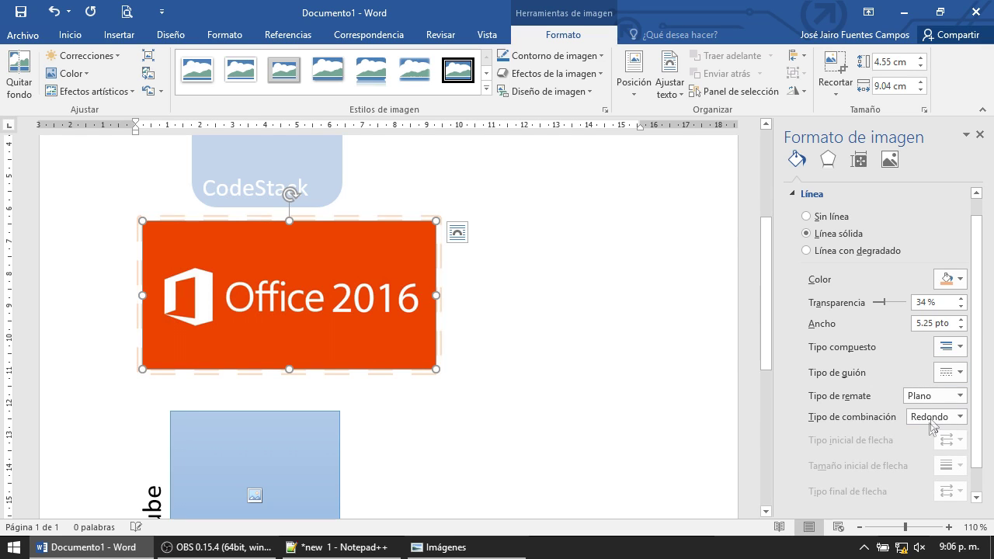
pyautogui.click(943, 399)
pyautogui.click(947, 425)
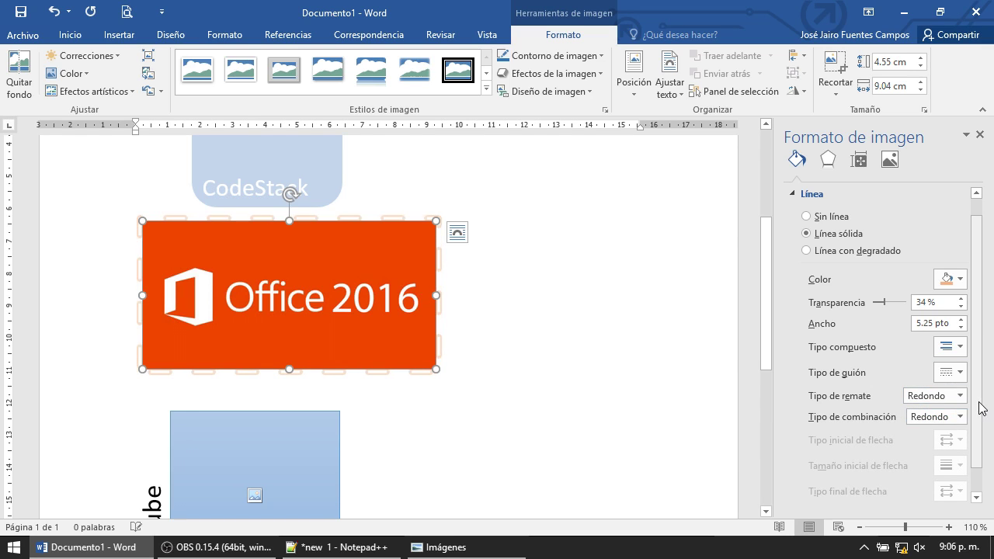
pyautogui.scroll(-1, 981, 411)
pyautogui.scroll(-1, 976, 421)
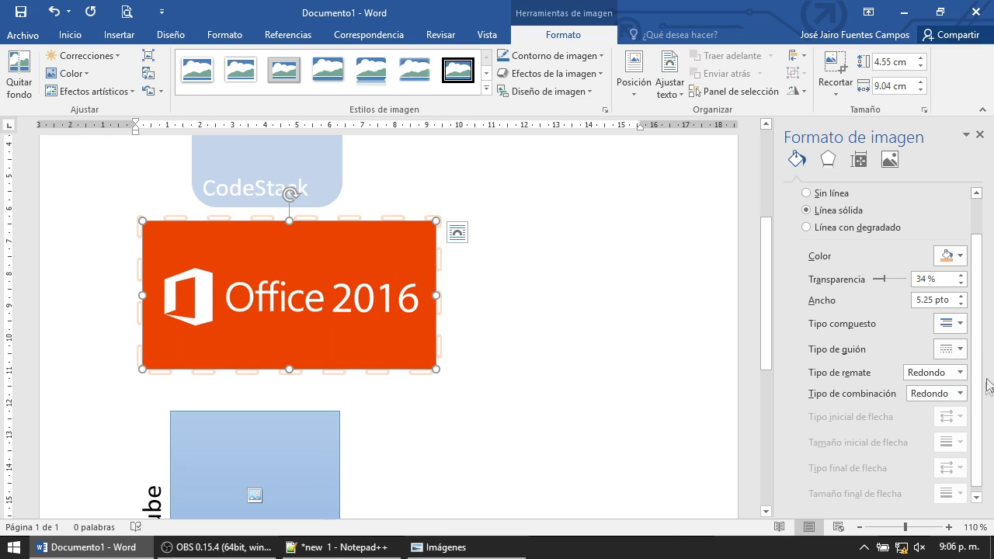
pyautogui.click(517, 315)
pyautogui.click(273, 443)
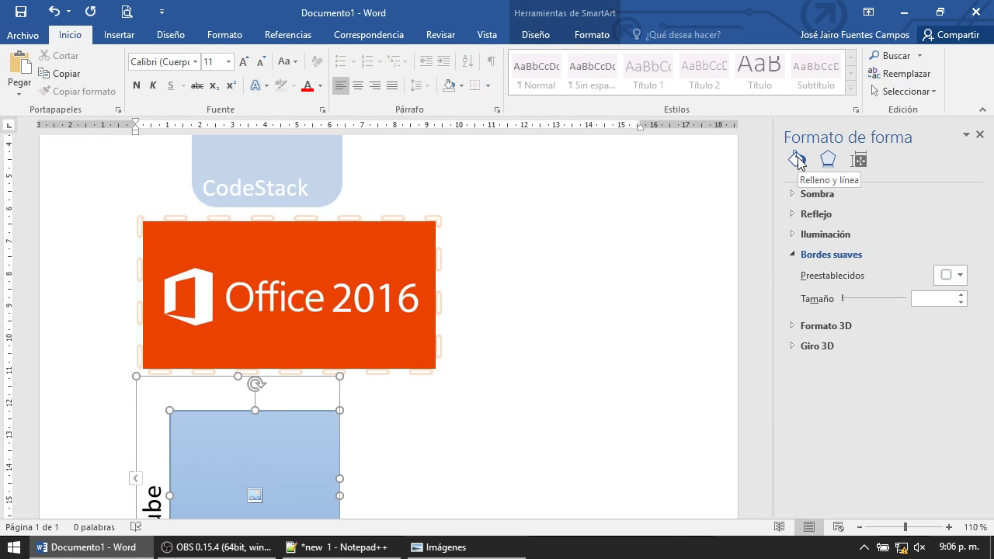
# Reopen Formato de imagen for the Office 2016 picture from its right-click menu.
pyautogui.rightClick(320, 248)
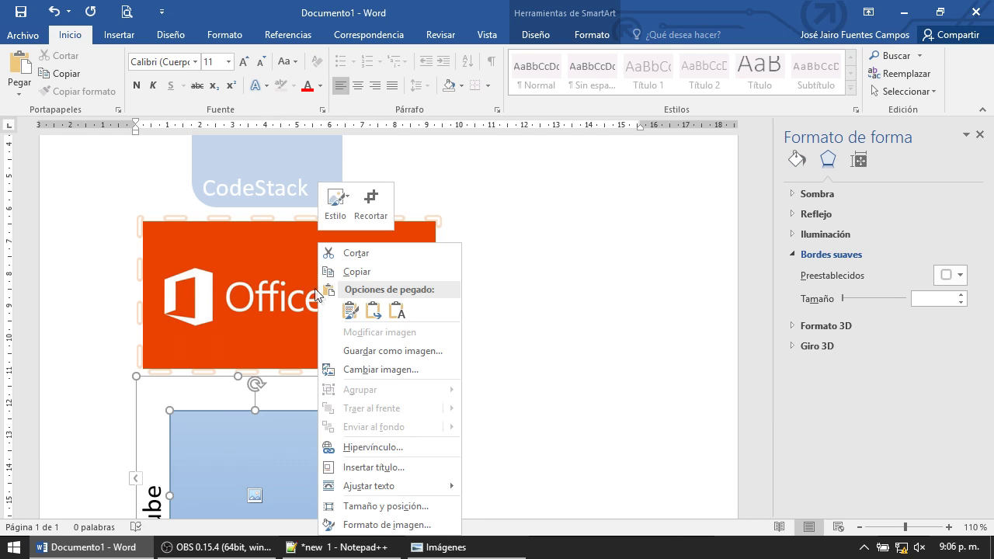
pyautogui.click(320, 248)
pyautogui.rightClick(320, 248)
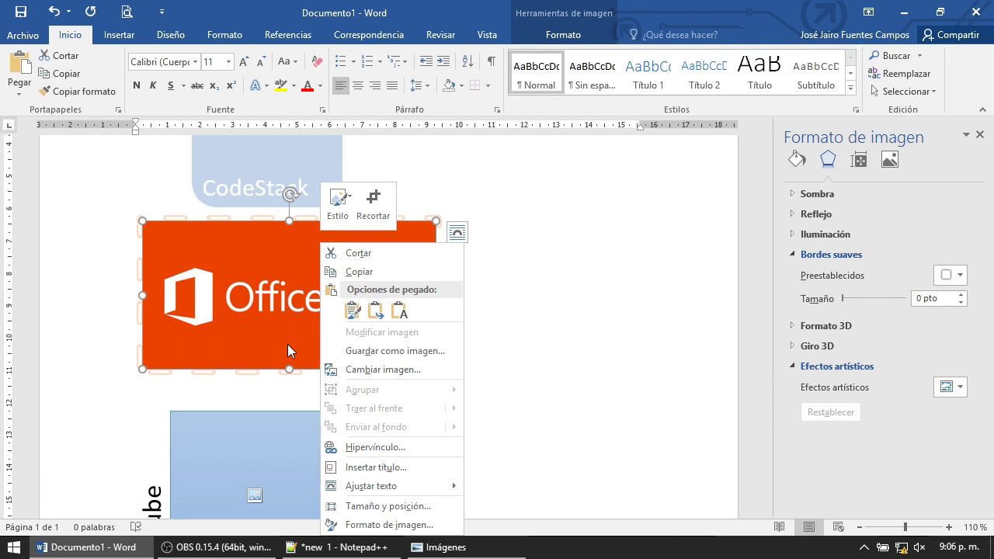
pyautogui.click(381, 524)
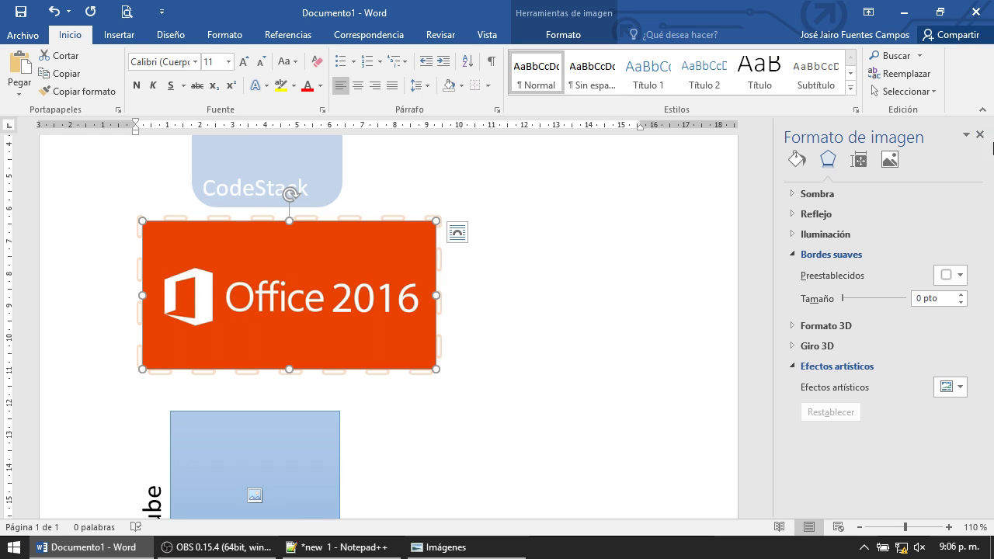
pyautogui.click(980, 135)
pyautogui.rightClick(432, 297)
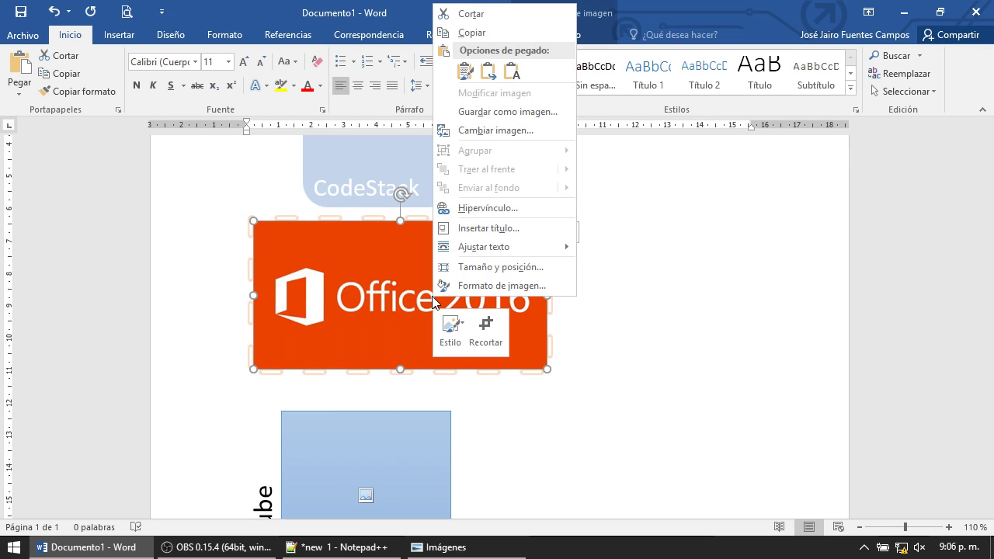
pyautogui.click(502, 286)
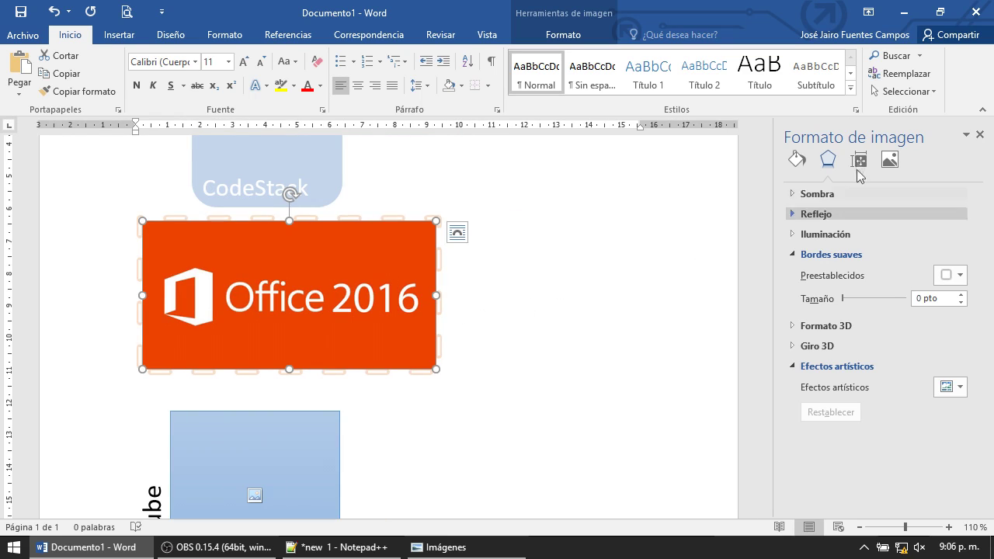
# Give the picture a solid light-orange fill with slight transparency.
pyautogui.click(858, 161)
pyautogui.click(795, 160)
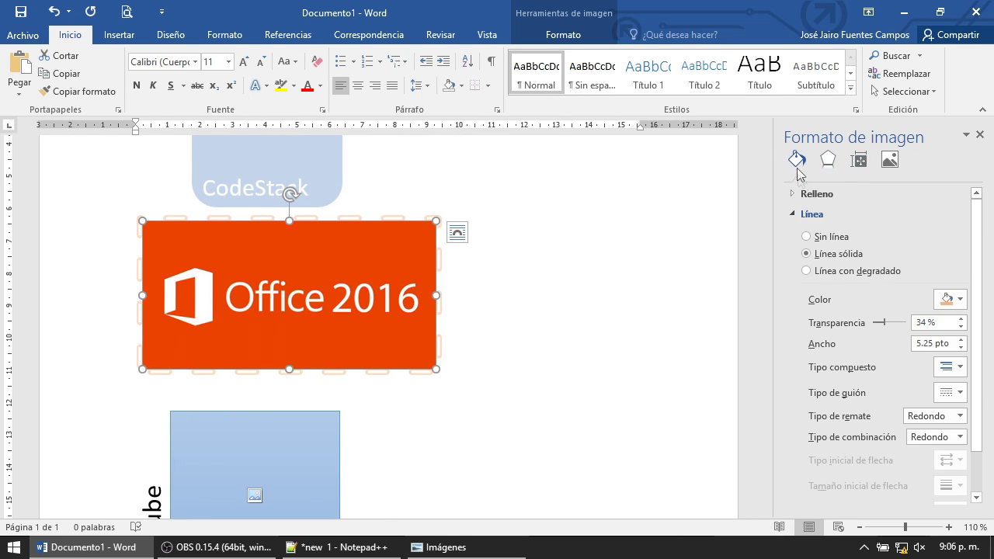
pyautogui.click(793, 196)
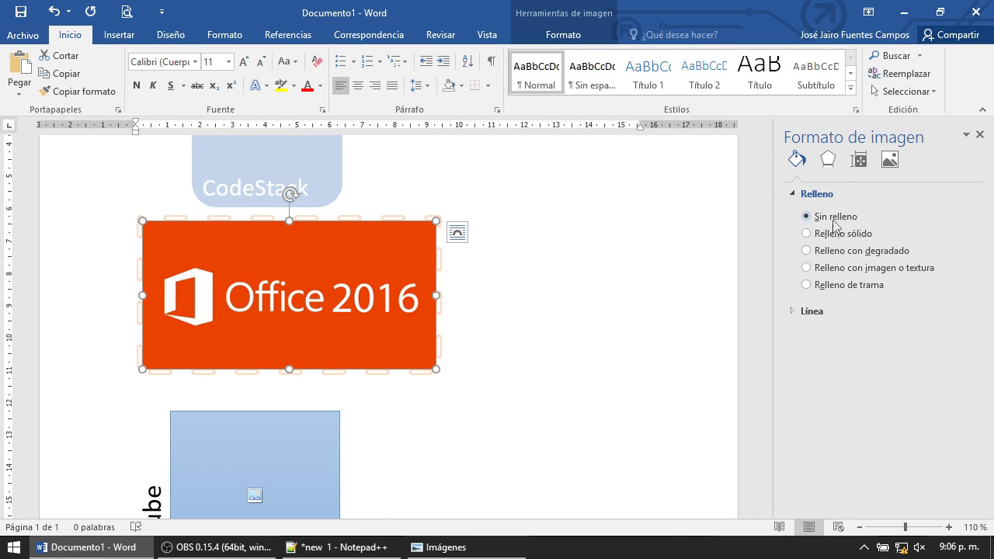
pyautogui.click(835, 237)
pyautogui.click(952, 313)
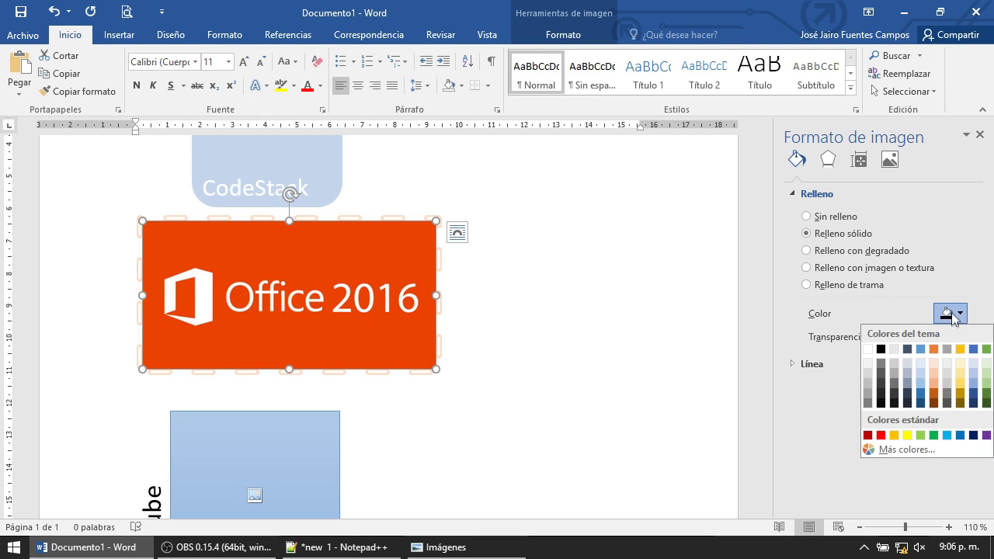
pyautogui.click(937, 366)
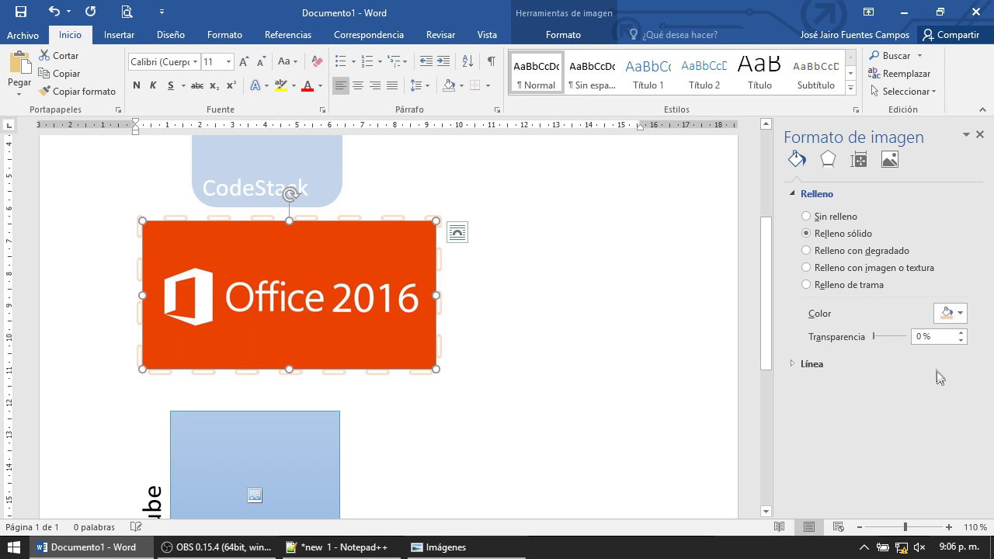
pyautogui.click(893, 341)
# Browse the shadow, reflection, text box and alternative text sections without changing them.
pyautogui.click(827, 163)
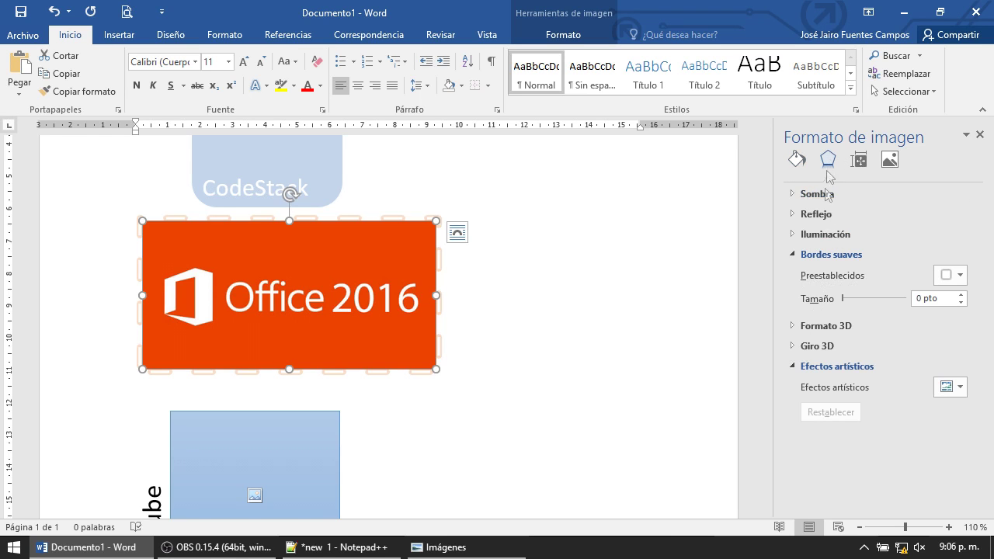
pyautogui.click(795, 195)
pyautogui.click(792, 194)
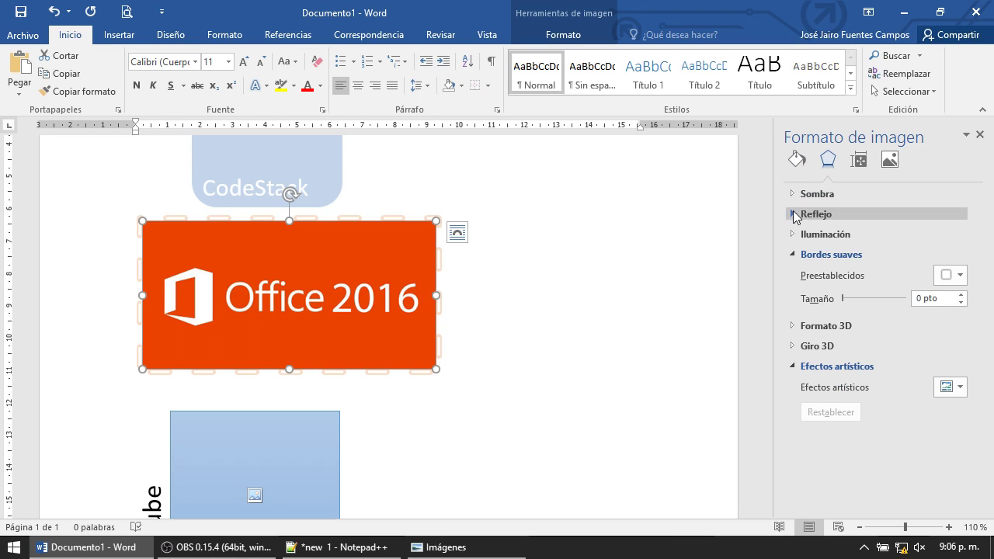
pyautogui.click(793, 214)
pyautogui.click(792, 212)
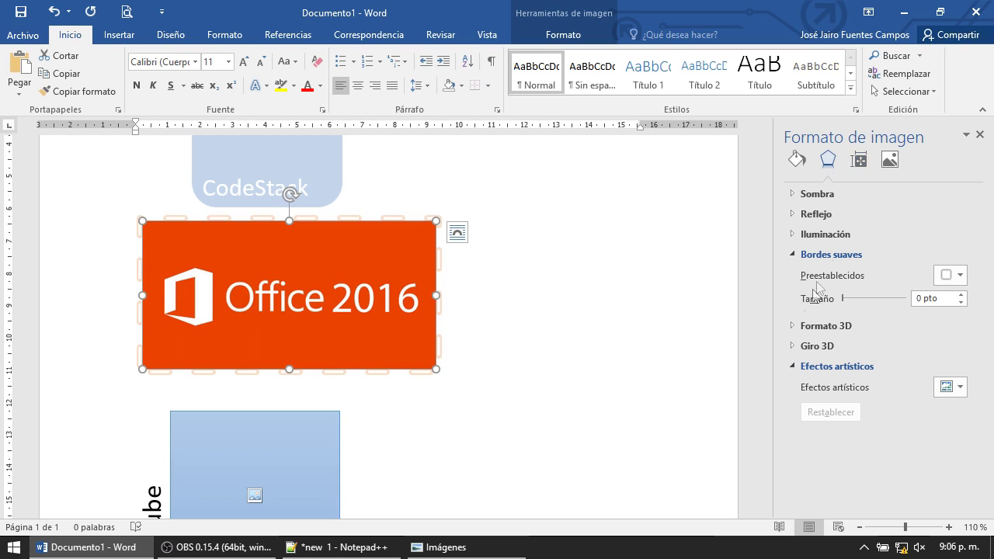
pyautogui.click(854, 163)
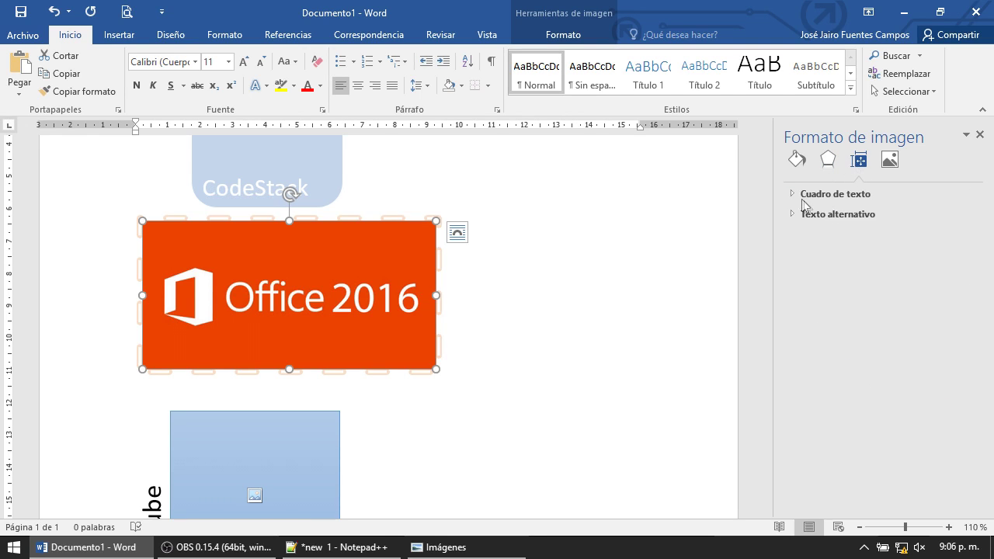
pyautogui.click(793, 195)
pyautogui.click(792, 195)
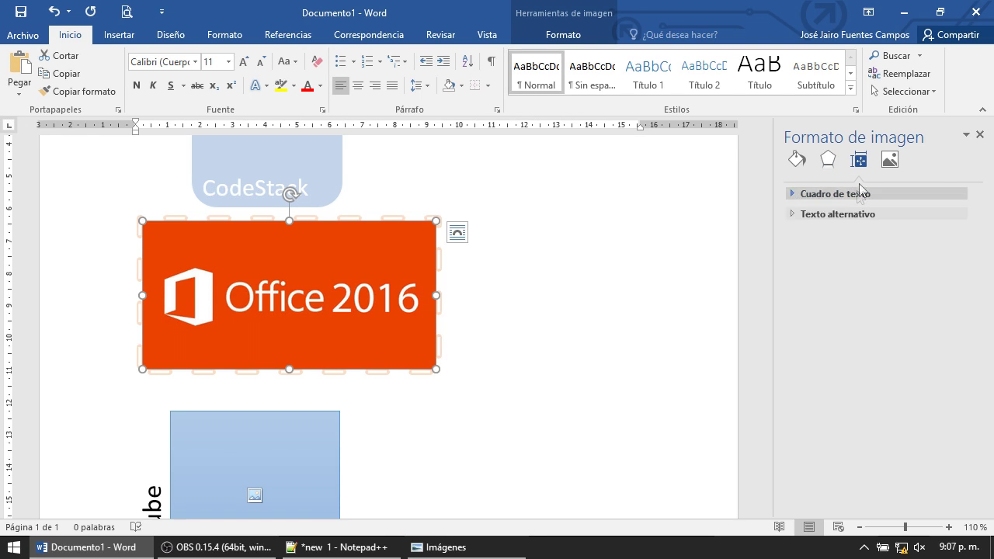
pyautogui.click(791, 213)
pyautogui.click(791, 214)
# Set the logo's sharpness to -44%, brightness 57% and contrast -61%.
pyautogui.click(890, 160)
pyautogui.click(791, 194)
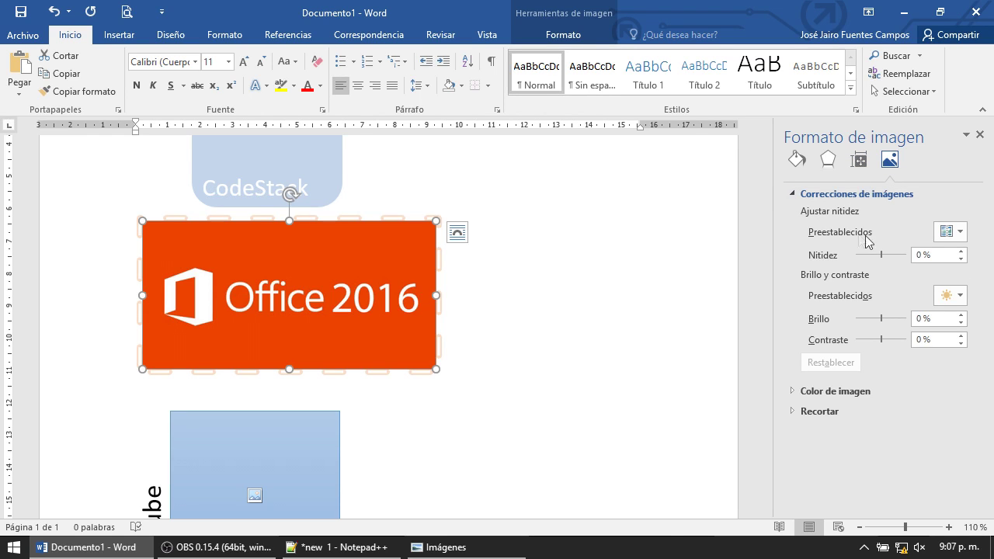
pyautogui.moveTo(877, 253); pyautogui.dragTo(875, 259)
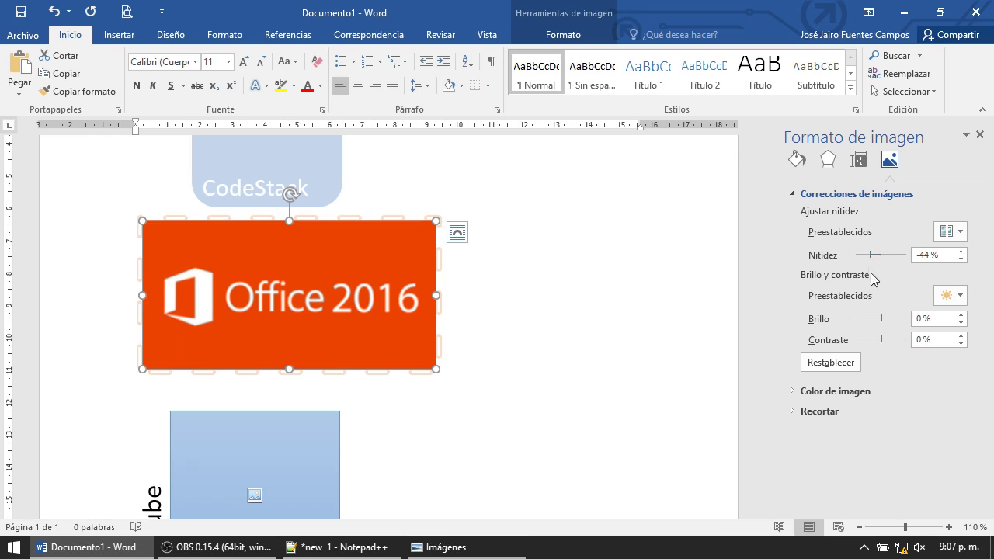
pyautogui.moveTo(880, 318); pyautogui.dragTo(894, 318)
pyautogui.moveTo(882, 340); pyautogui.dragTo(861, 340)
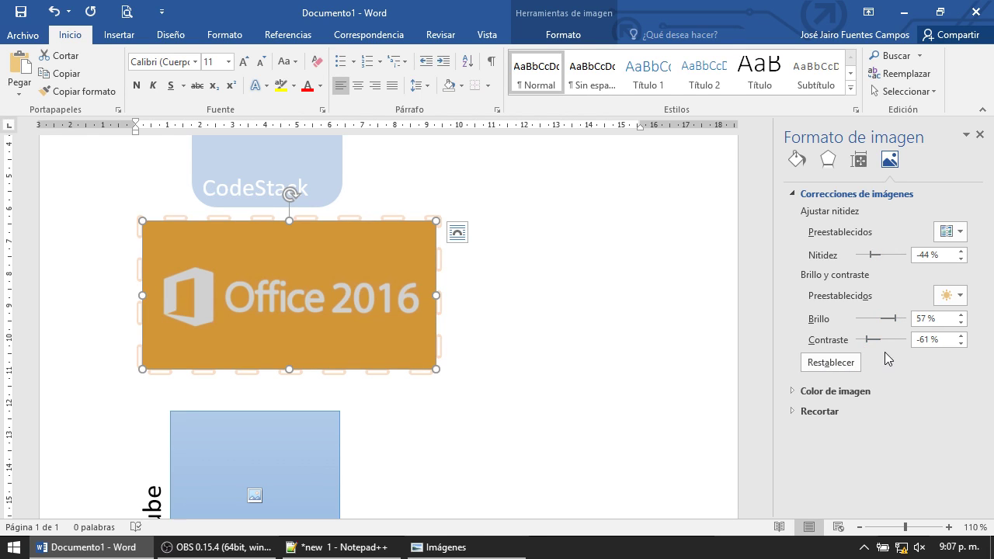
pyautogui.click(819, 392)
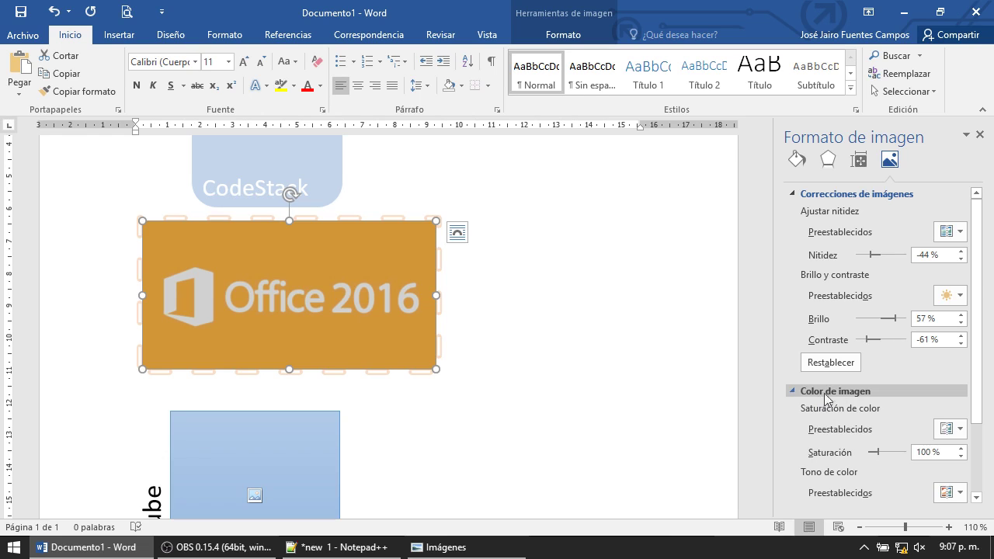
# Review the Office logo's fill and border line settings in the format pane.
pyautogui.click(800, 160)
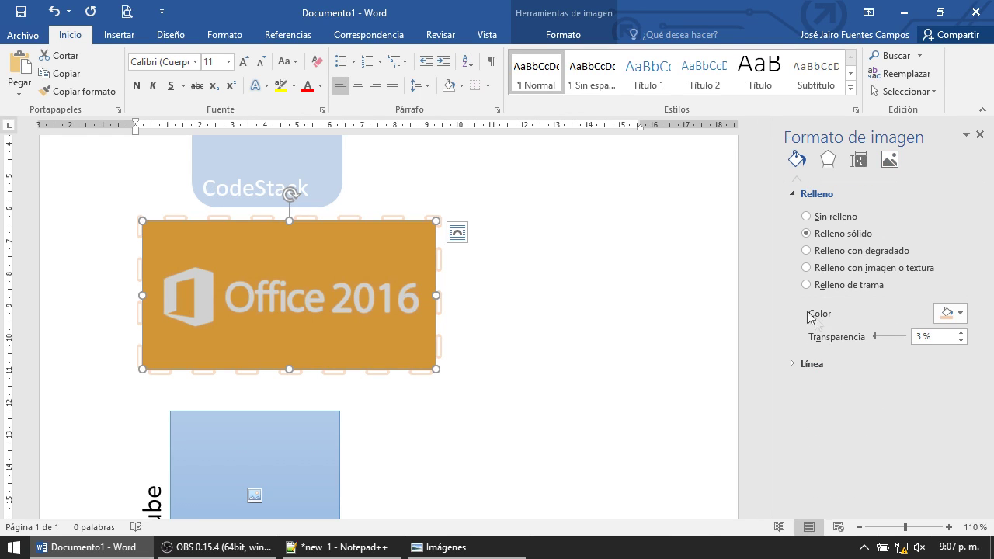
pyautogui.click(792, 363)
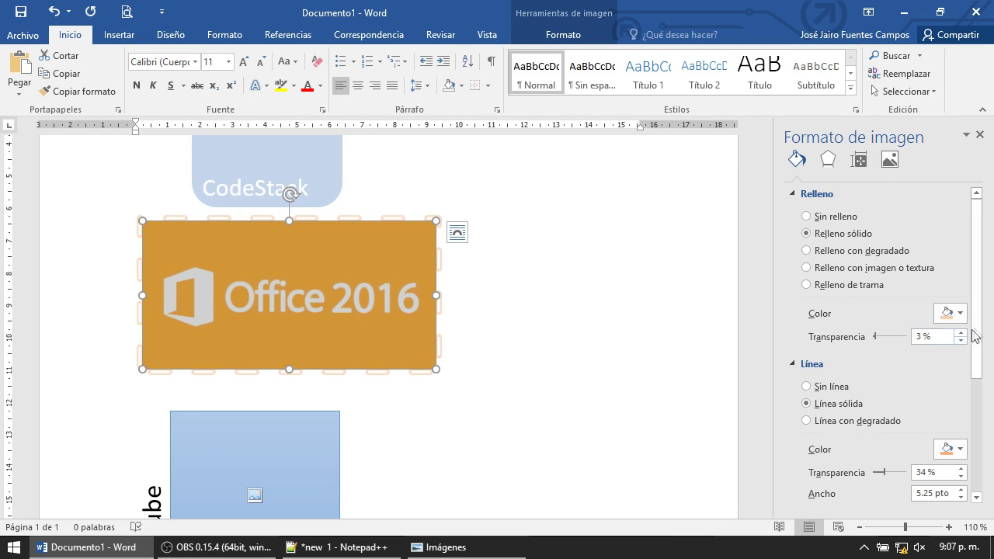
pyautogui.scroll(-5, 981, 351)
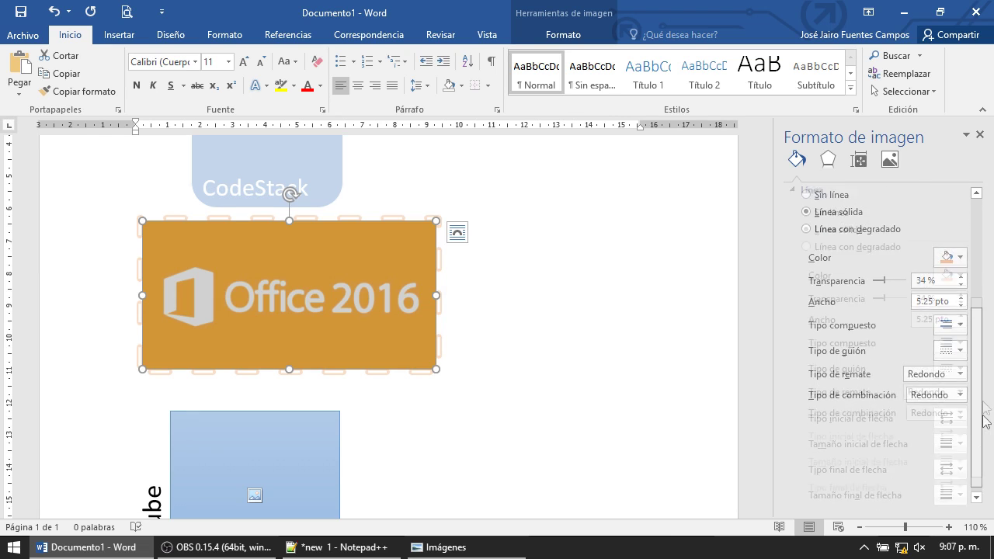
pyautogui.scroll(4, 986, 346)
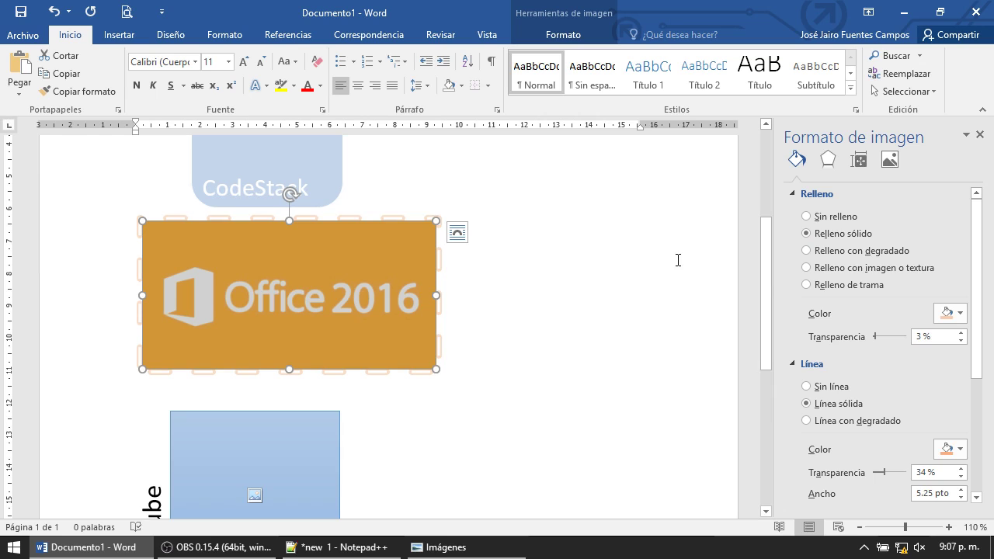
# Apply the soft-edge rectangle picture style to the Office 2016 logo.
pyautogui.click(563, 35)
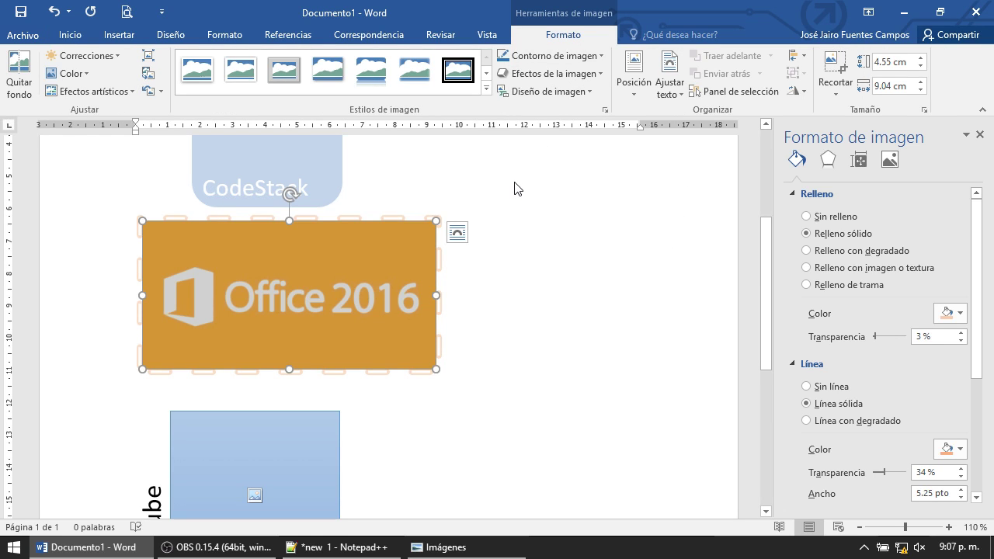
pyautogui.click(411, 69)
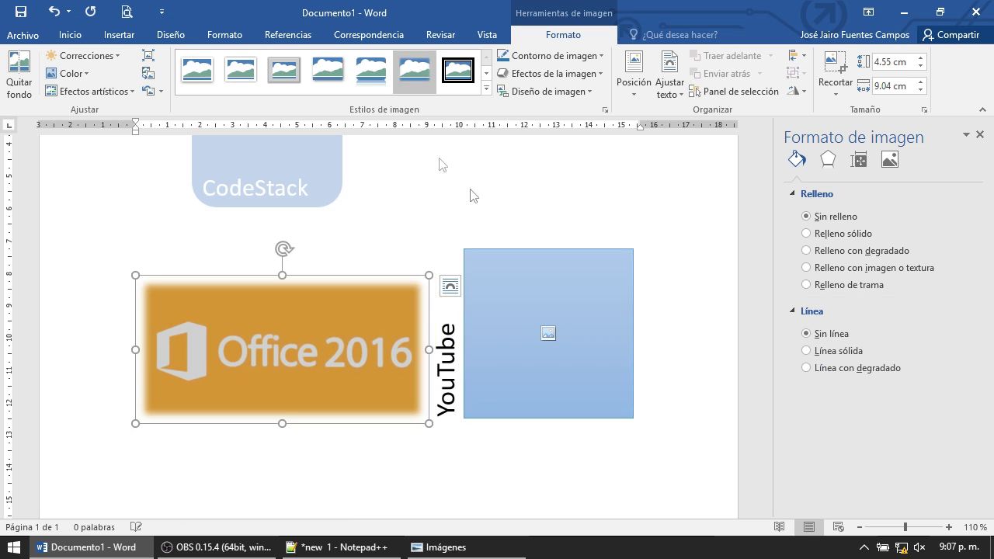
pyautogui.click(654, 230)
pyautogui.moveTo(767, 271); pyautogui.dragTo(768, 223)
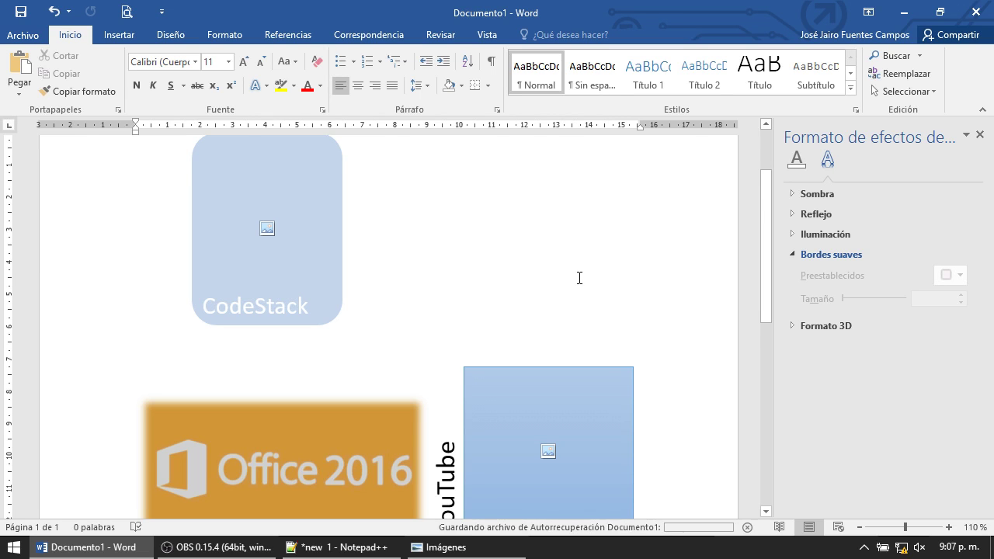
# Insert four pictures, from drawing-perfil.png through the YouTube logo file, after the SmartArt.
pyautogui.keyDown('ctrl'); pyautogui.scroll(-1, 543, 268); pyautogui.keyUp('ctrl')
pyautogui.click(124, 38)
pyautogui.click(164, 74)
pyautogui.click(377, 133)
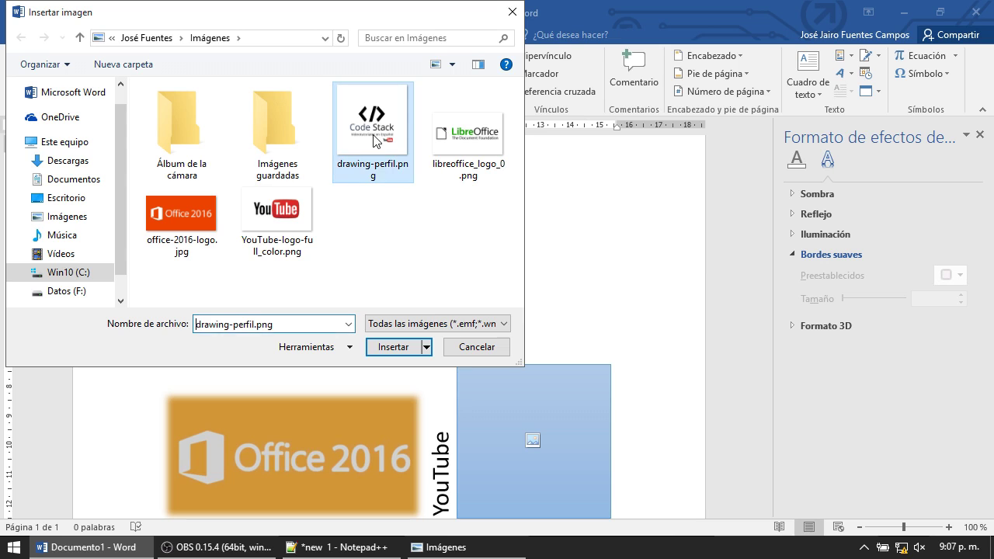
pyautogui.keyDown('shift'); pyautogui.click(267, 212); pyautogui.keyUp('shift')
pyautogui.click(396, 347)
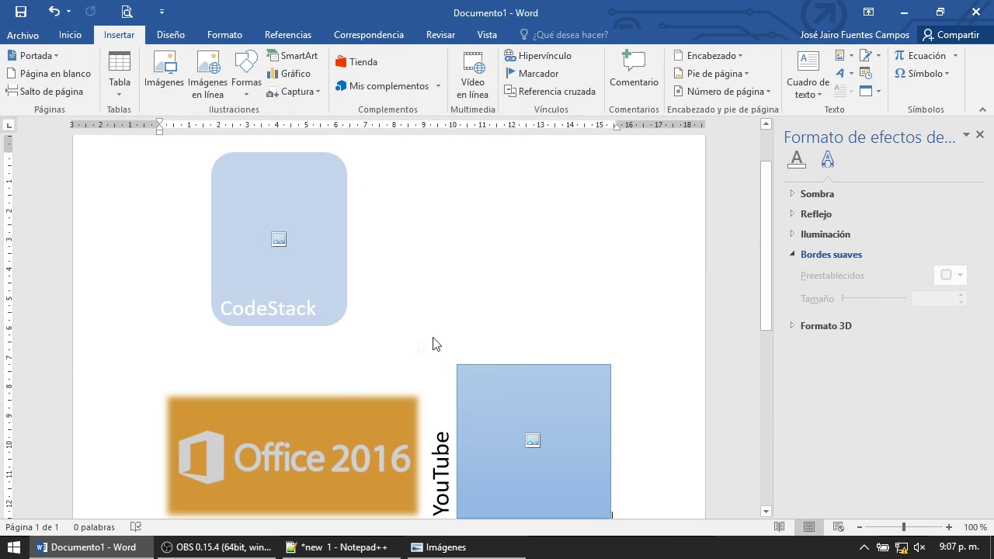
# Look over the inserted pictures and select the new Office 2016 picture.
pyautogui.keyDown('ctrl'); pyautogui.scroll(-4, 552, 308); pyautogui.keyUp('ctrl')
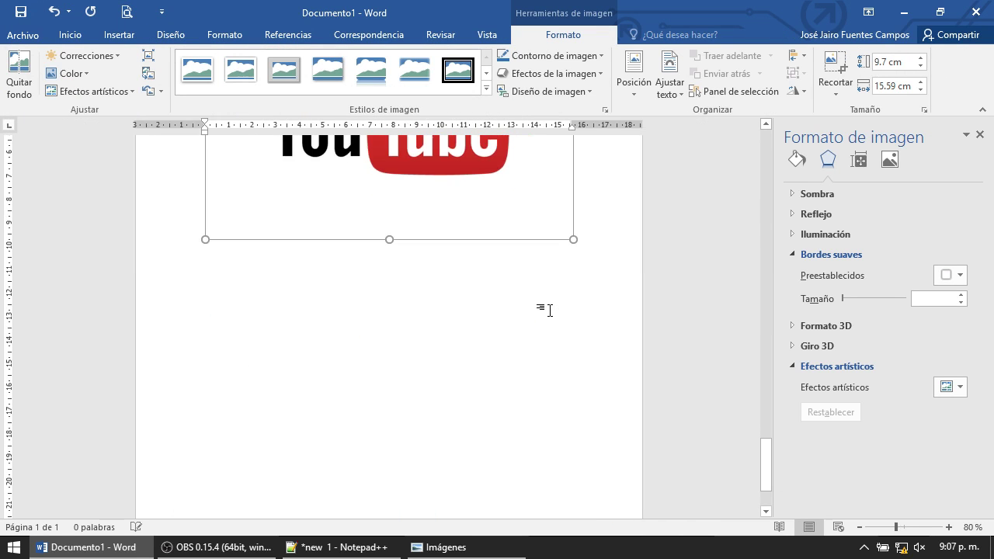
pyautogui.scroll(3, 547, 303)
pyautogui.scroll(3, 535, 297)
pyautogui.scroll(3, 505, 288)
pyautogui.scroll(2, 508, 287)
pyautogui.scroll(1, 515, 288)
pyautogui.scroll(-3, 520, 298)
pyautogui.scroll(-4, 520, 311)
pyautogui.scroll(-3, 487, 326)
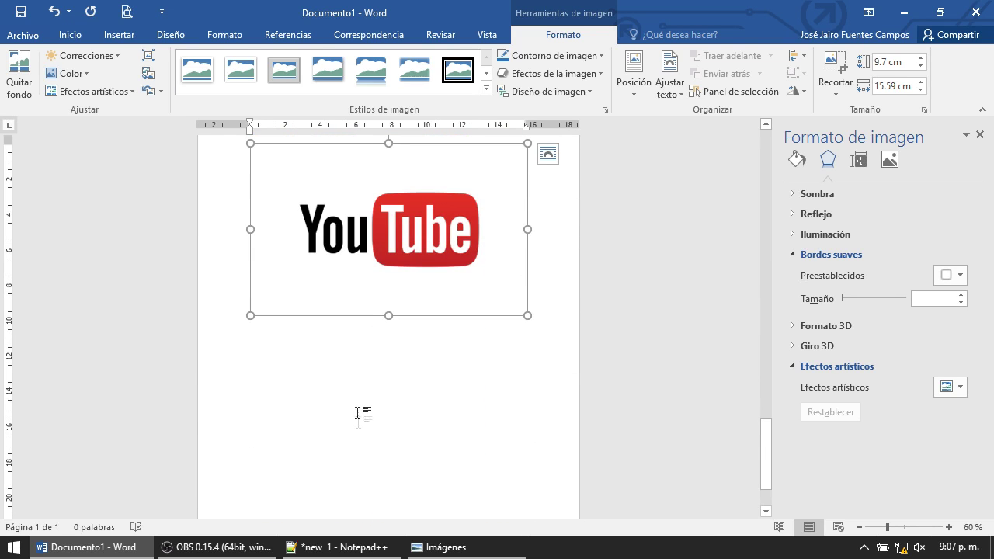
pyautogui.scroll(3, 428, 214)
pyautogui.click(427, 215)
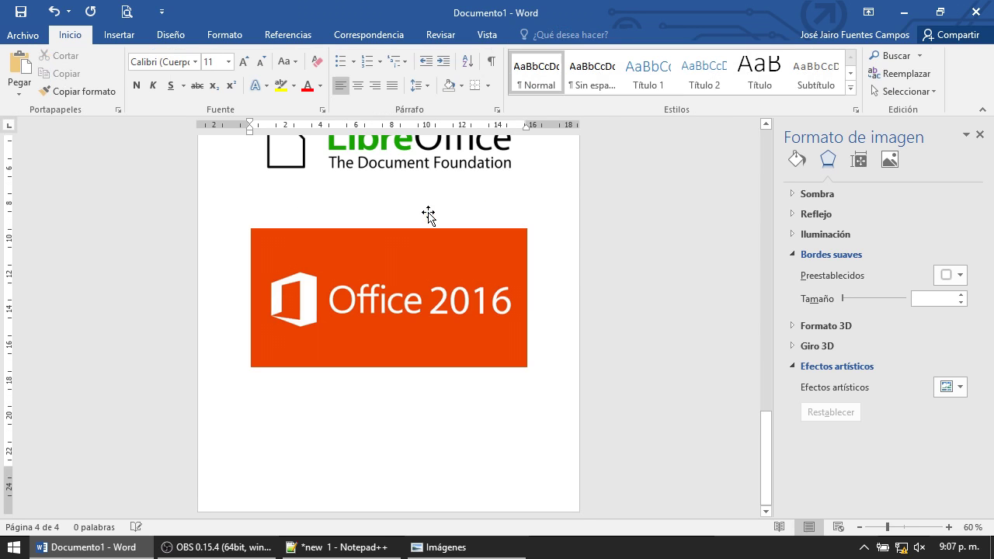
# Cut the inserted Office 2016 picture and delete the LibreOffice and Code Stack pictures.
pyautogui.click(369, 257)
pyautogui.rightClick(369, 257)
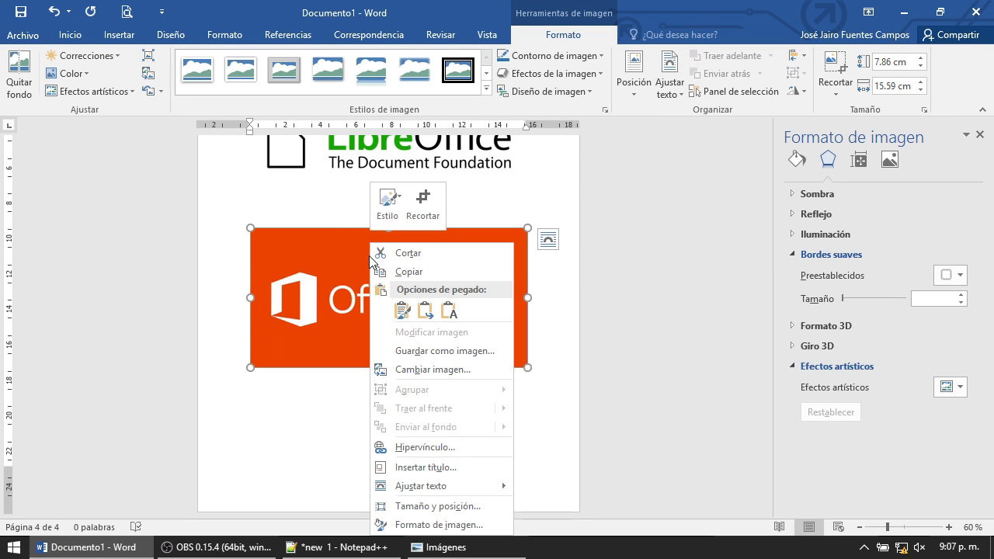
pyautogui.click(423, 260)
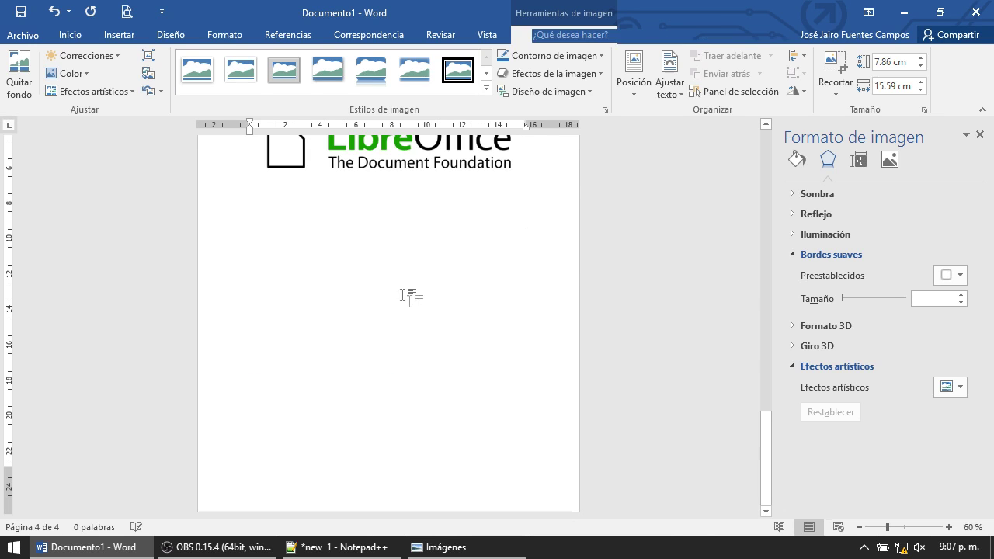
pyautogui.click(395, 200)
pyautogui.scroll(2, 404, 213)
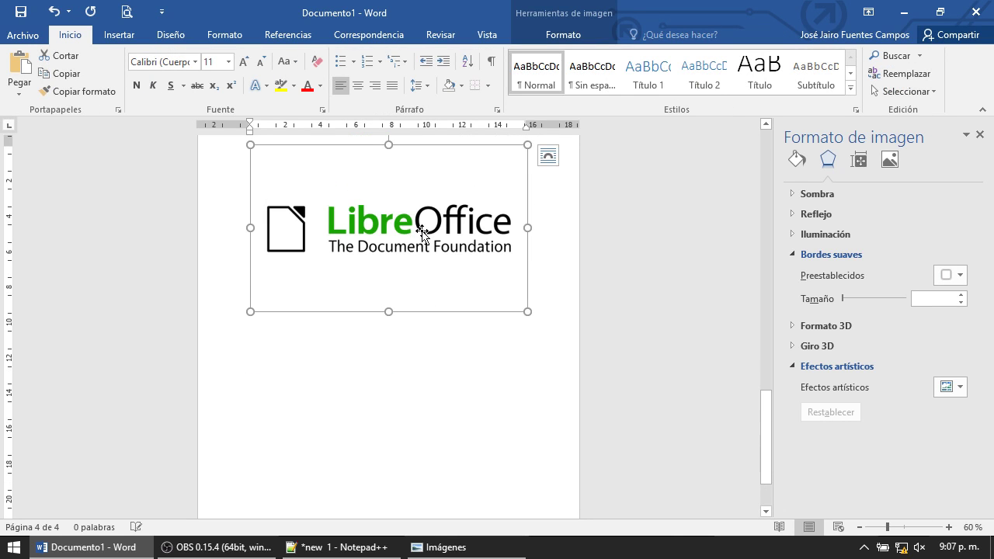
pyautogui.press('Delete')
pyautogui.click(407, 281)
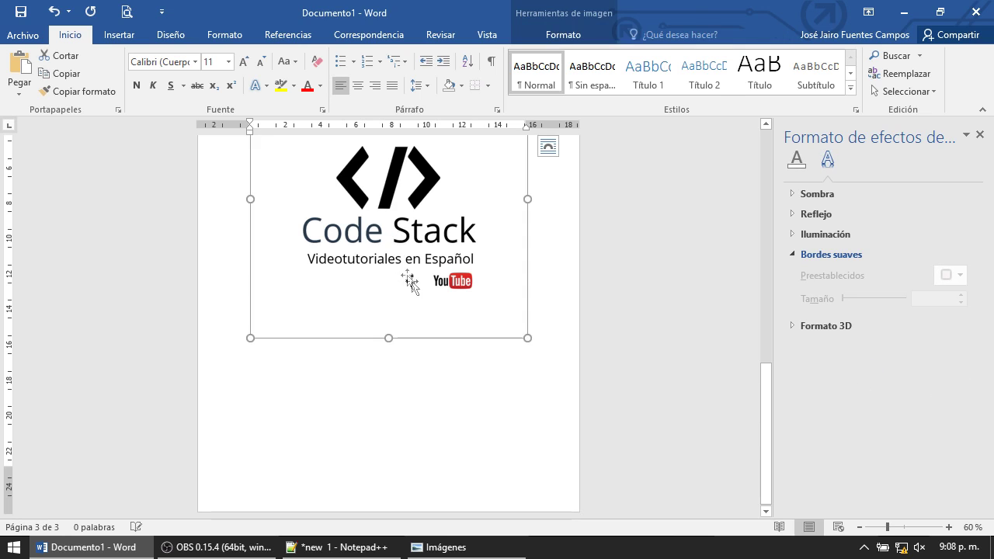
pyautogui.press('Delete')
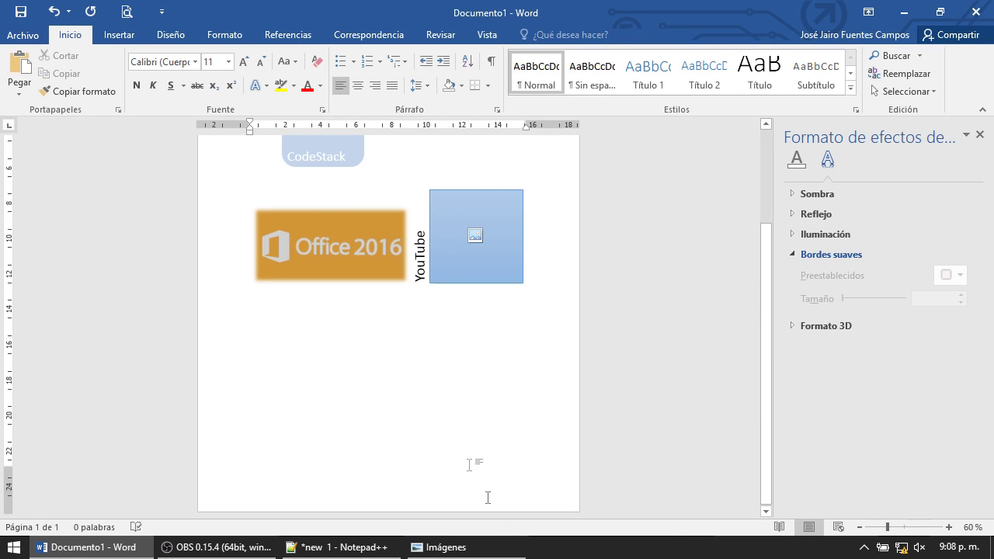
# Drag office-2016-logo.jpg from the Pictures folder in below the blurred logo.
pyautogui.click(449, 548)
pyautogui.moveTo(591, 200)
pyautogui.mouseDown()
pyautogui.moveTo(180, 535)
pyautogui.moveTo(389, 392)
pyautogui.mouseUp()
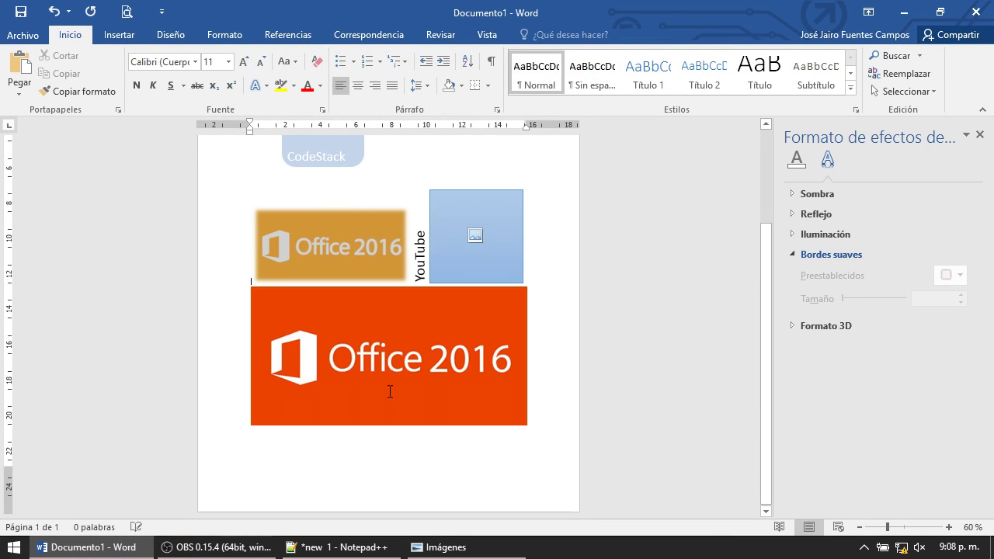
pyautogui.click(381, 347)
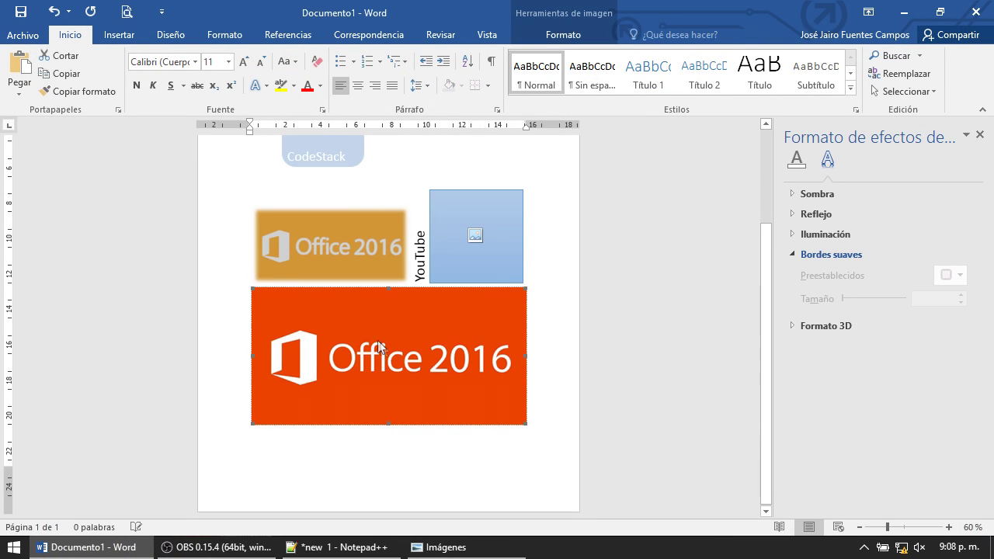
pyautogui.click(569, 34)
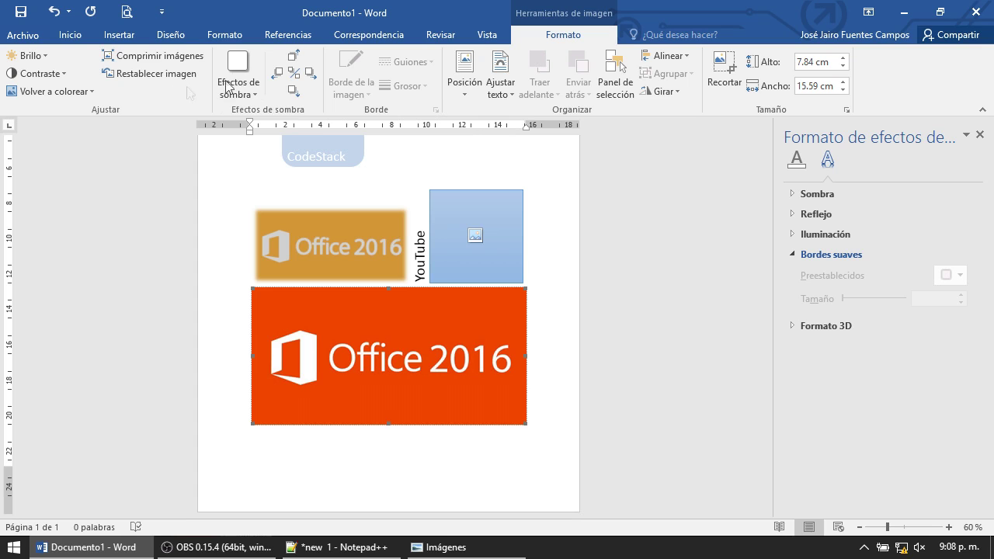
pyautogui.click(343, 234)
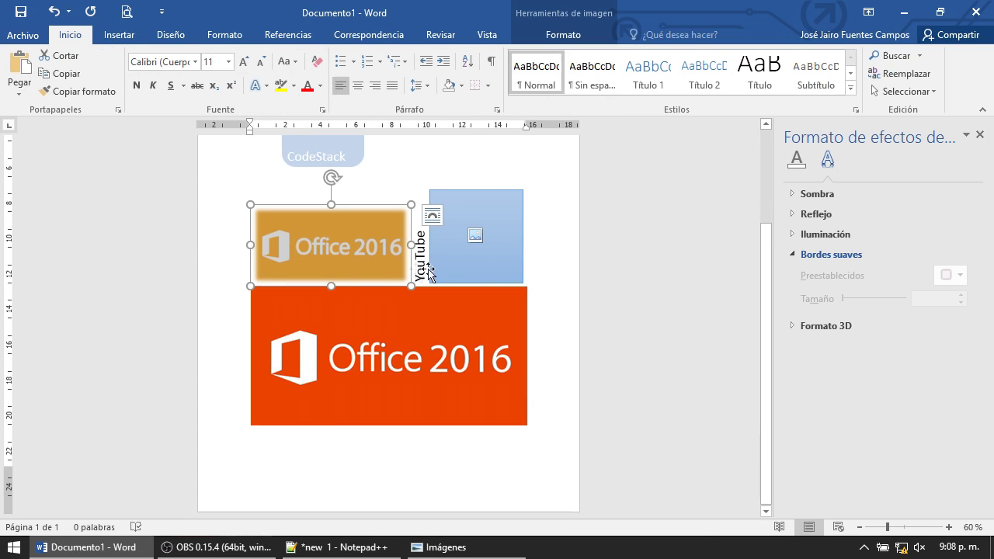
pyautogui.click(116, 35)
pyautogui.click(70, 35)
pyautogui.click(323, 328)
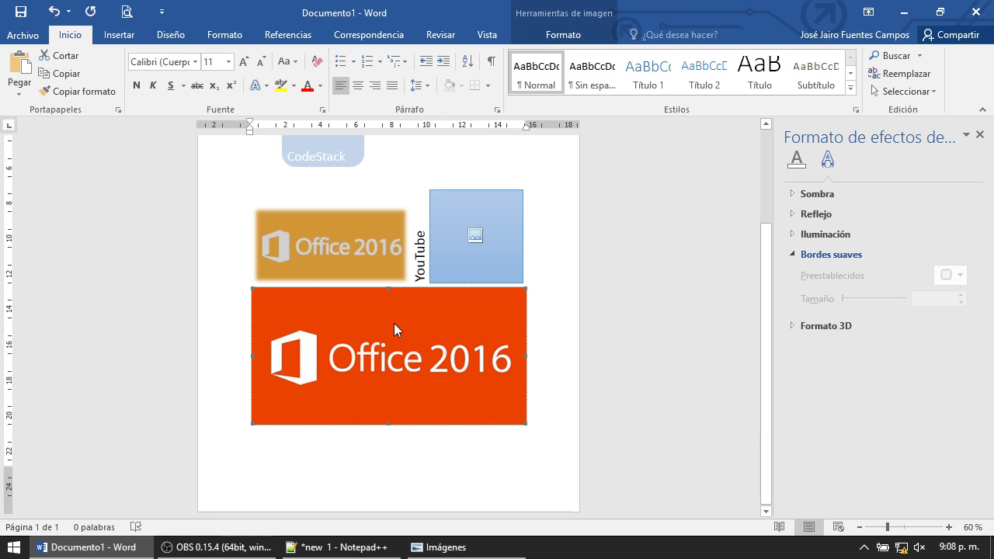
pyautogui.click(562, 37)
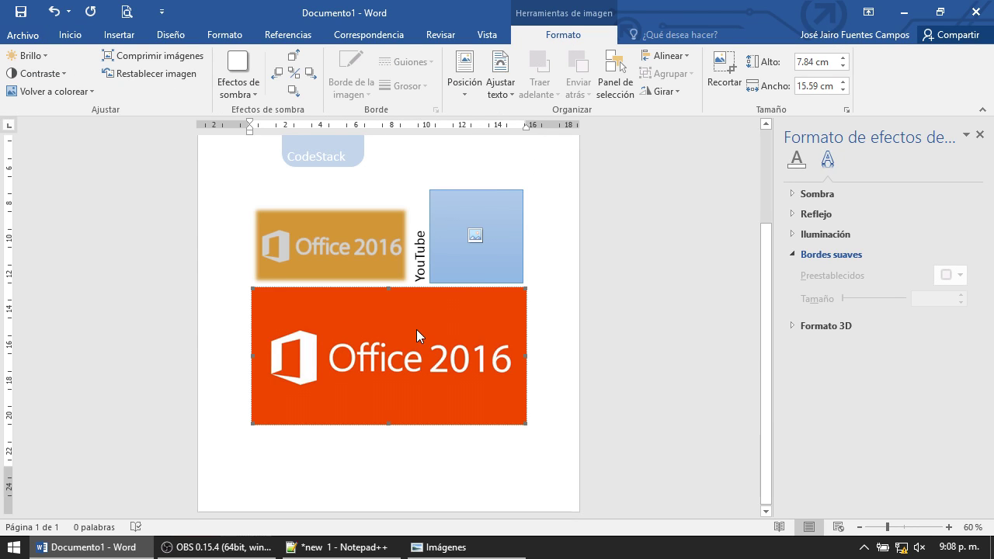
pyautogui.rightClick(376, 340)
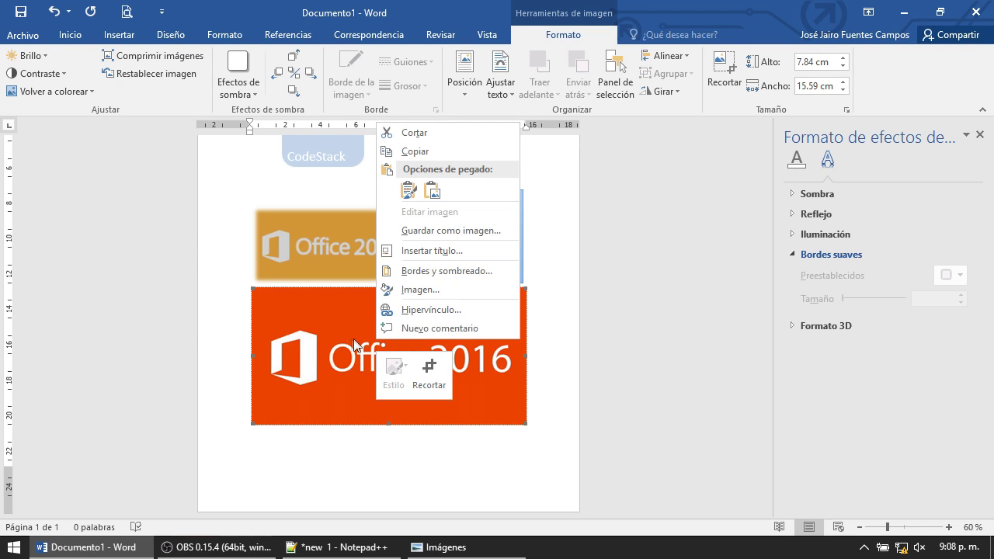
pyautogui.click(419, 290)
pyautogui.click(321, 117)
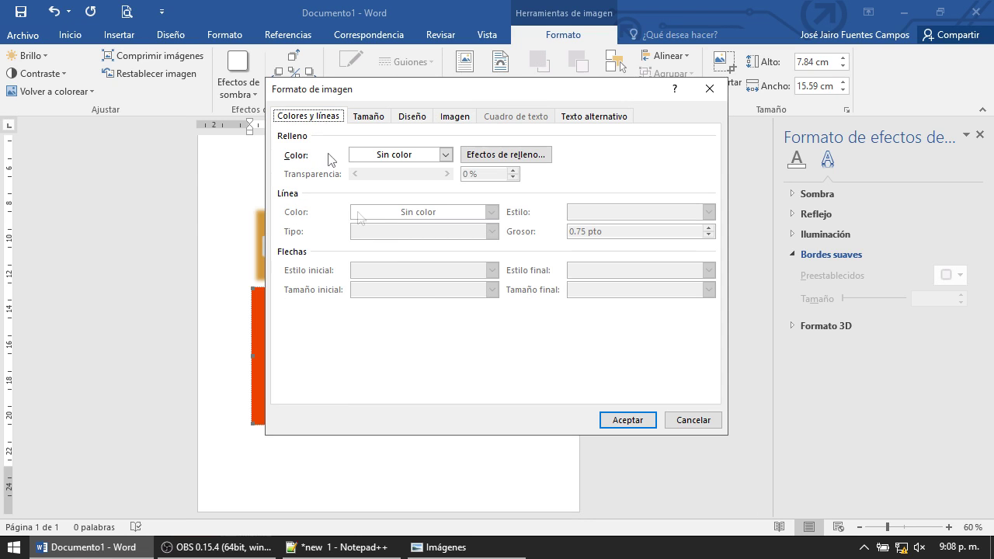
pyautogui.click(644, 419)
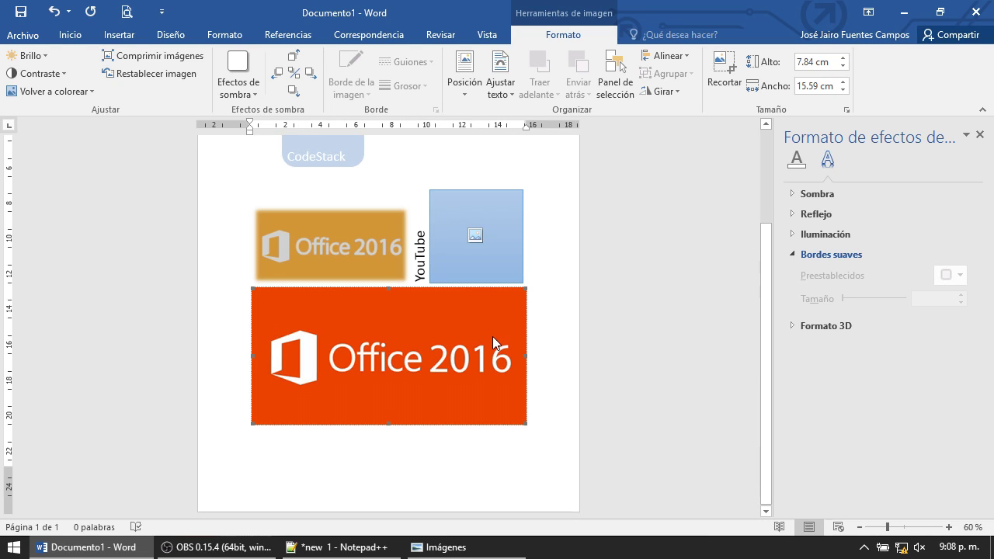
pyautogui.click(342, 257)
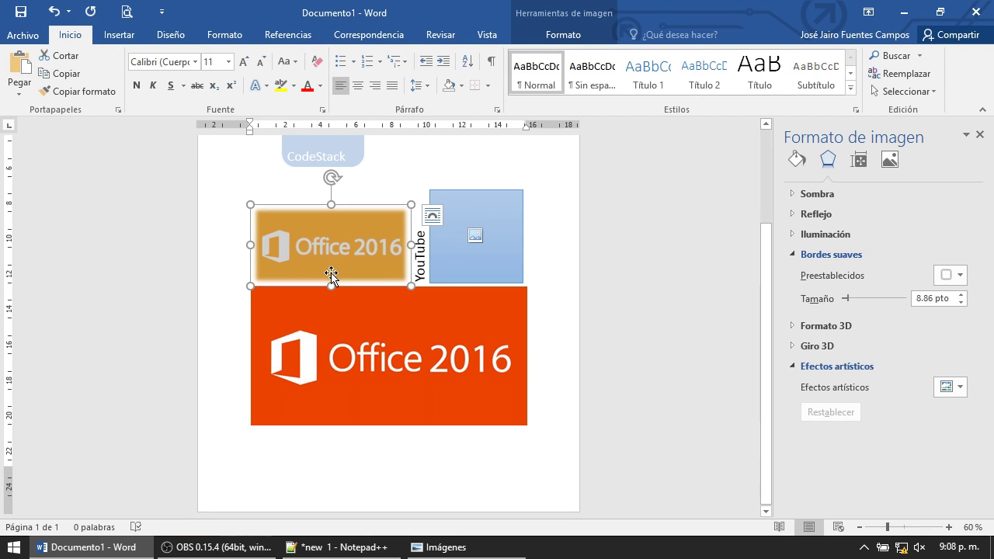
# Shrink the plain orange Office 2016 logo proportionally by dragging its corner inward.
pyautogui.click(574, 39)
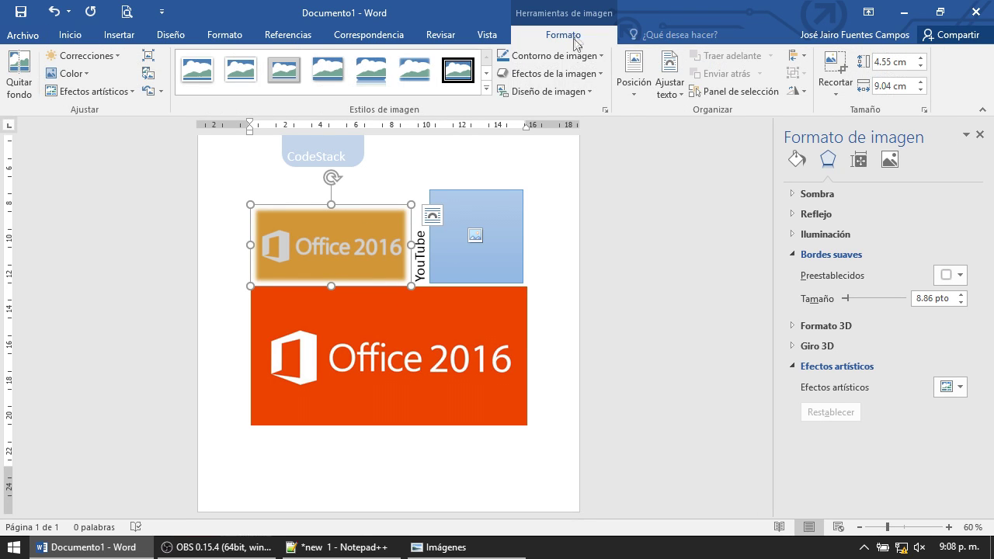
pyautogui.click(439, 359)
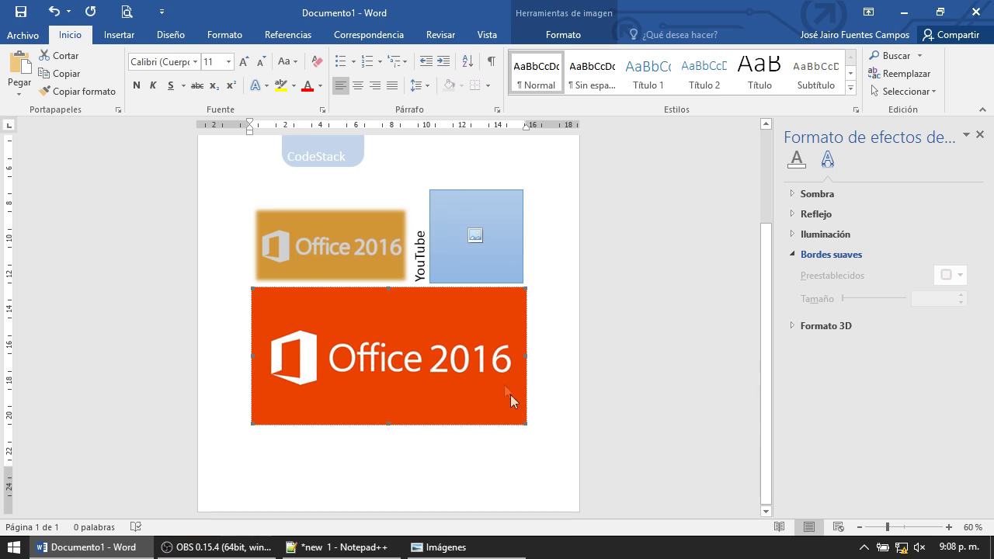
pyautogui.moveTo(515, 407); pyautogui.dragTo(484, 386)
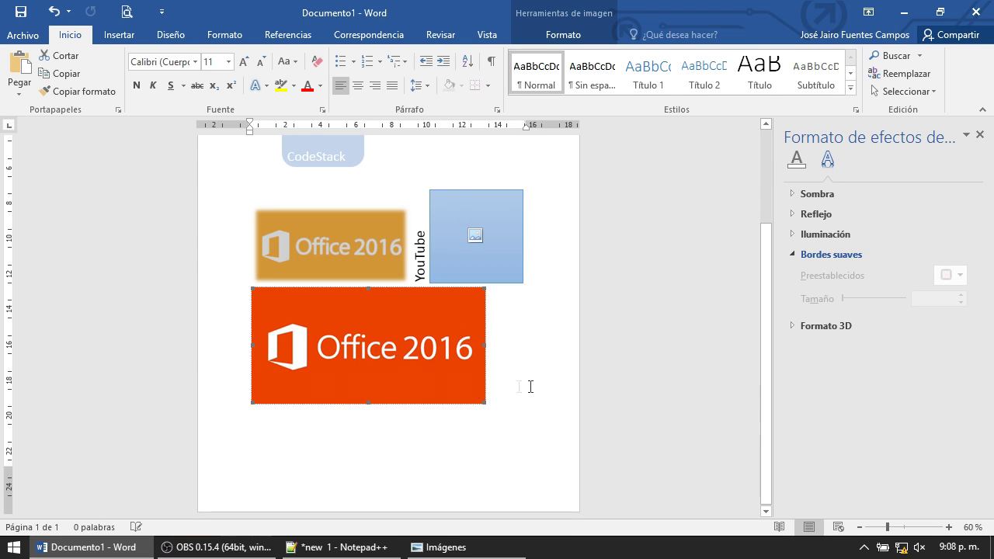
pyautogui.click(528, 386)
pyautogui.scroll(1, 547, 383)
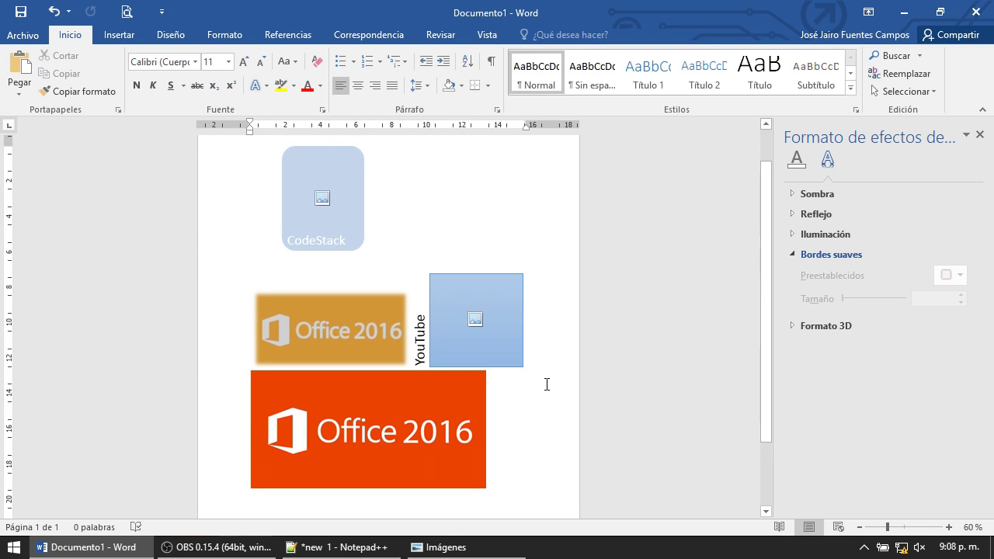